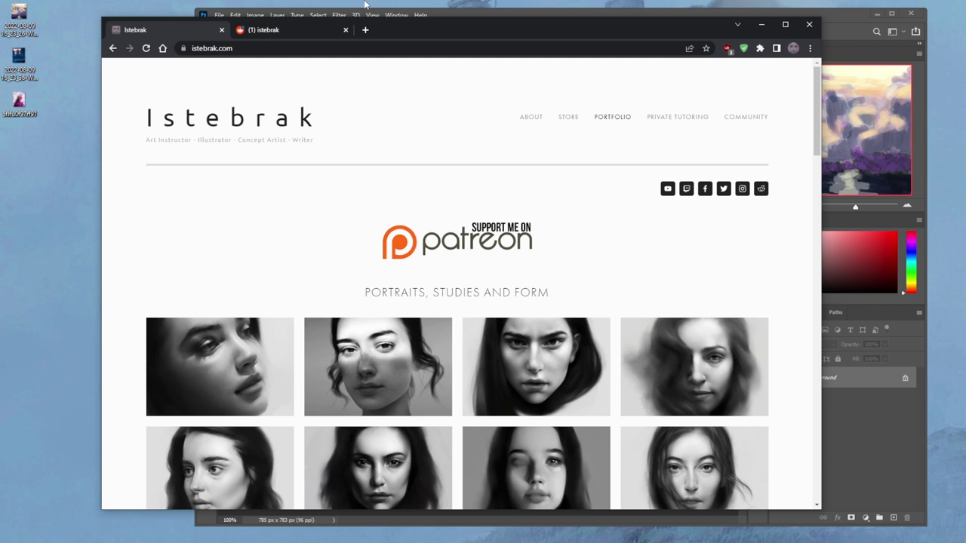
Look at the Istebrak subreddit linked from istebrak.com and at the site's Community page.
left_click(154, 2)
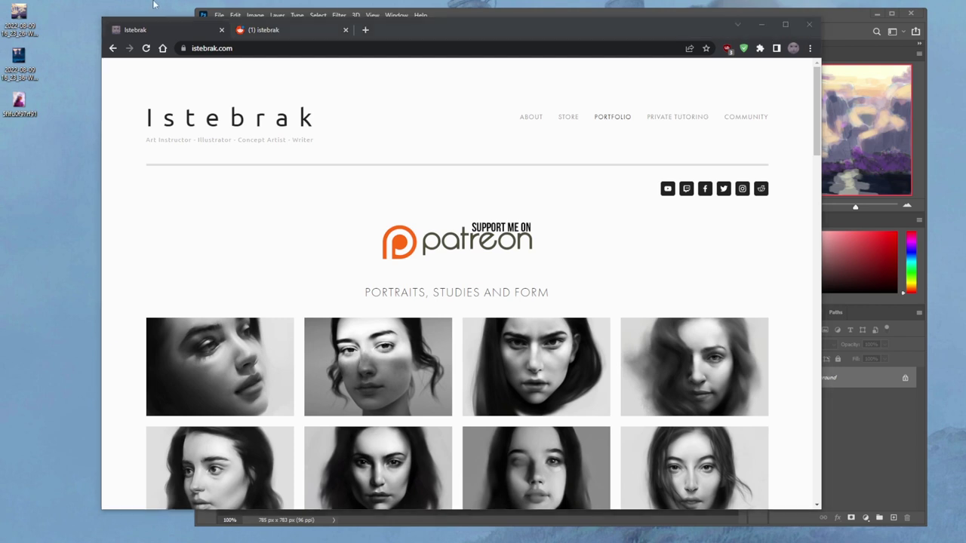
left_click(761, 188)
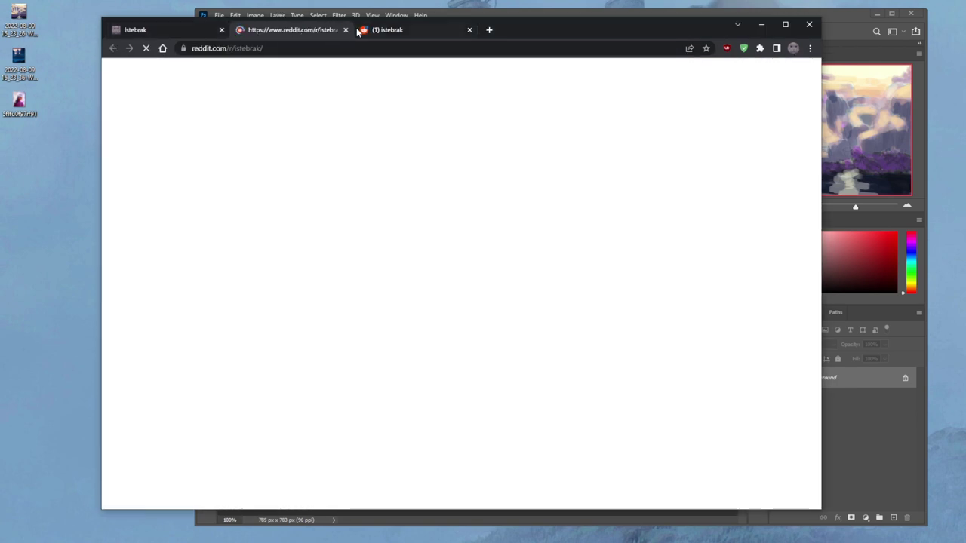
scroll(161, 308, "down", 2)
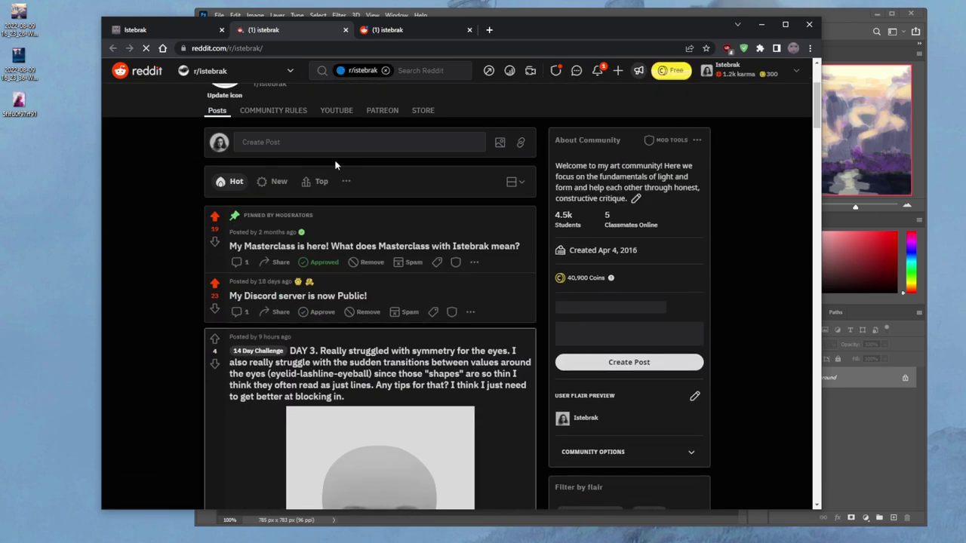
left_click(157, 32)
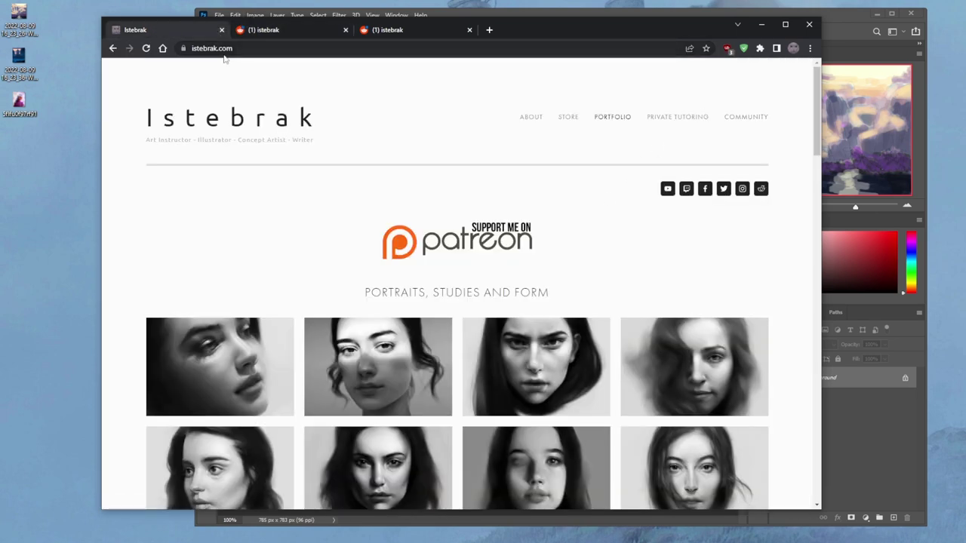
left_click(757, 122)
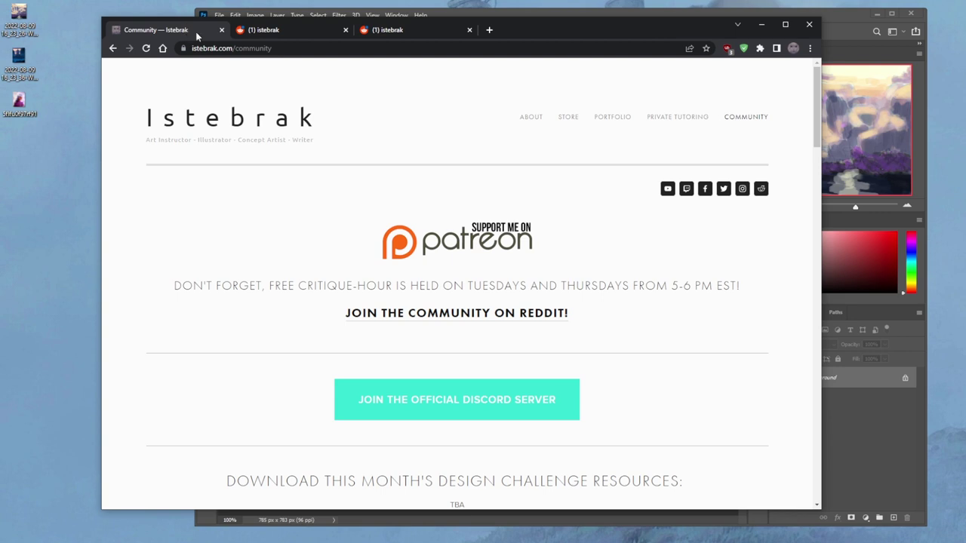
left_click(113, 49)
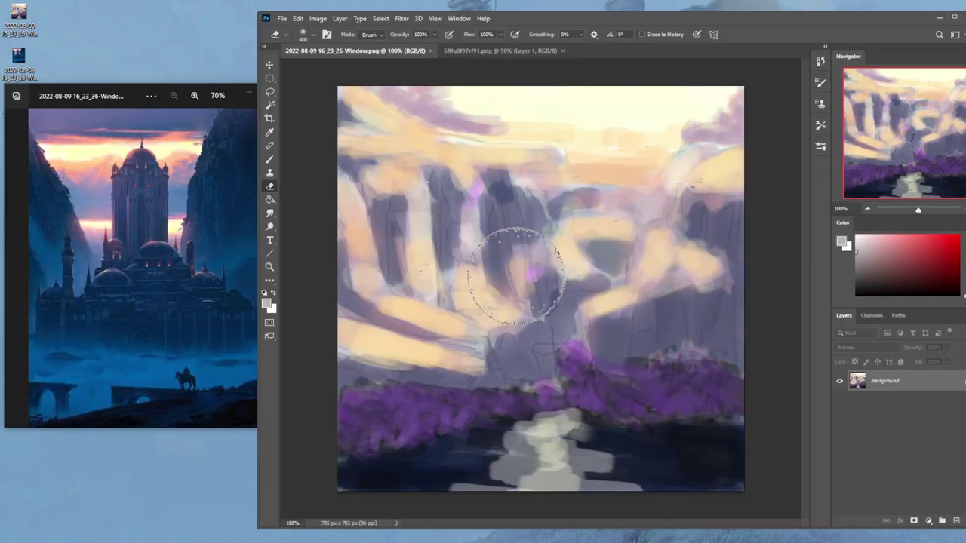
Zoom the painting out to 50% and arrange the castle reference image beside a widened Photoshop window.
scroll(516, 276, "down", 2)
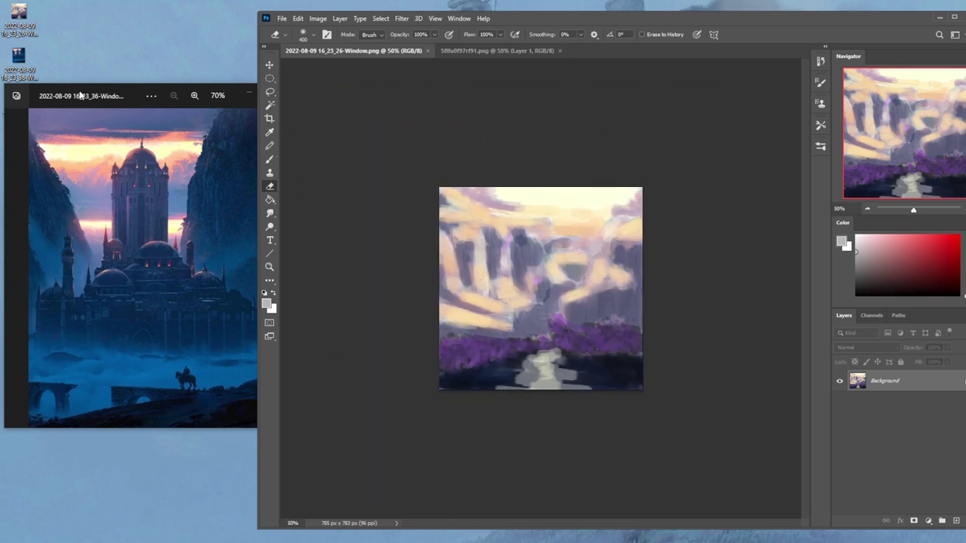
left_click_drag(83, 96, 57, 104)
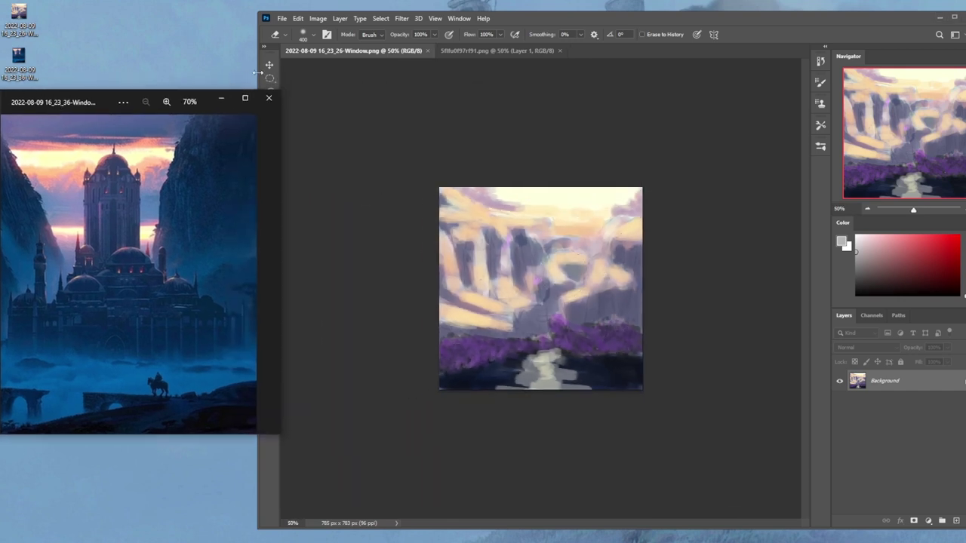
left_click_drag(258, 74, 221, 68)
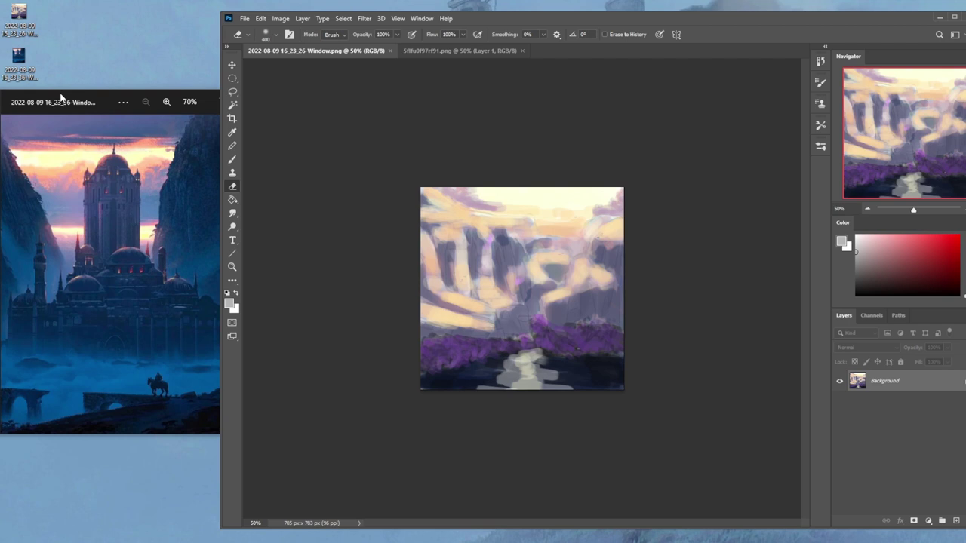
Extend the canvas on both sides to about 1129 px wide with the Crop tool and convert the background to a regular layer.
key("c")
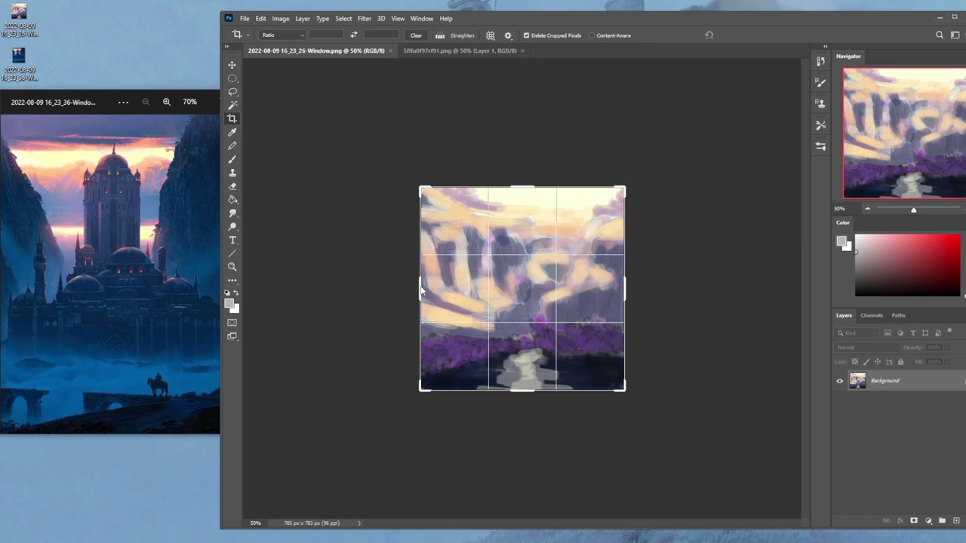
left_click_drag(421, 289, 395, 289)
left_click_drag(651, 288, 671, 284)
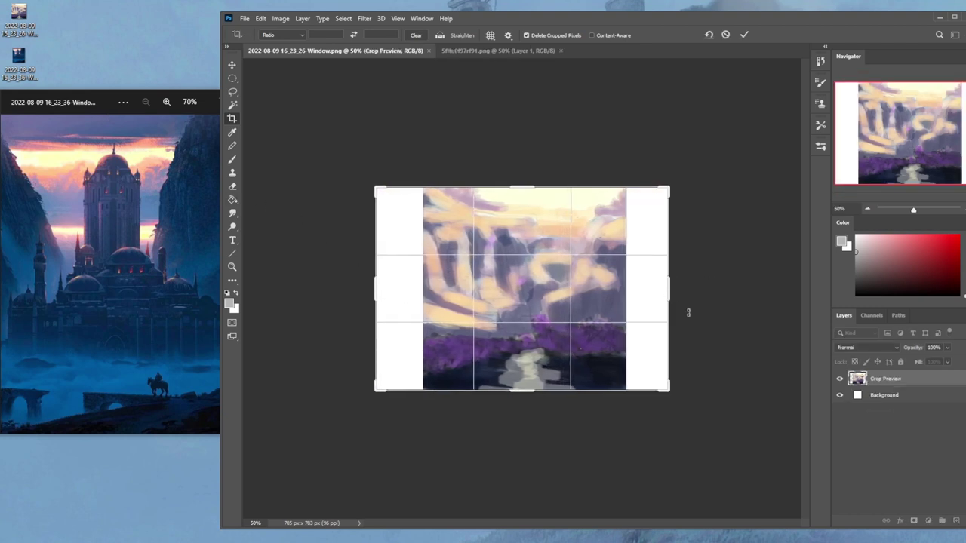
key("Return")
double_click(921, 381)
left_click(588, 170)
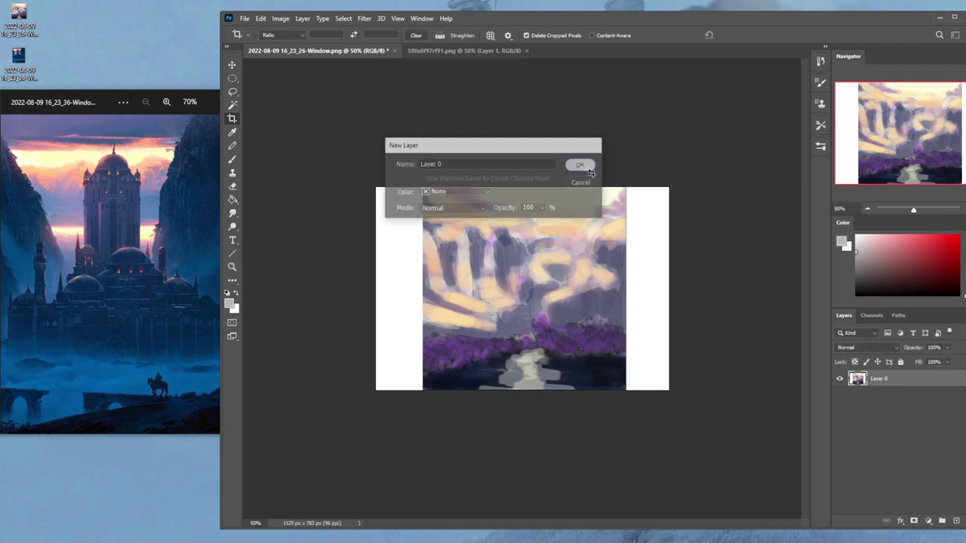
left_click(233, 105)
left_click(647, 252)
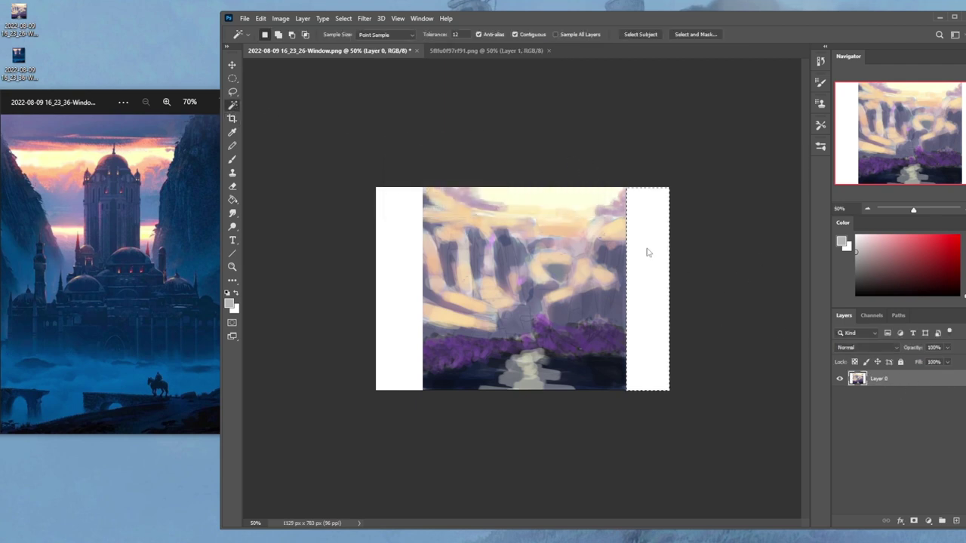
key("Return")
key("BackSpace")
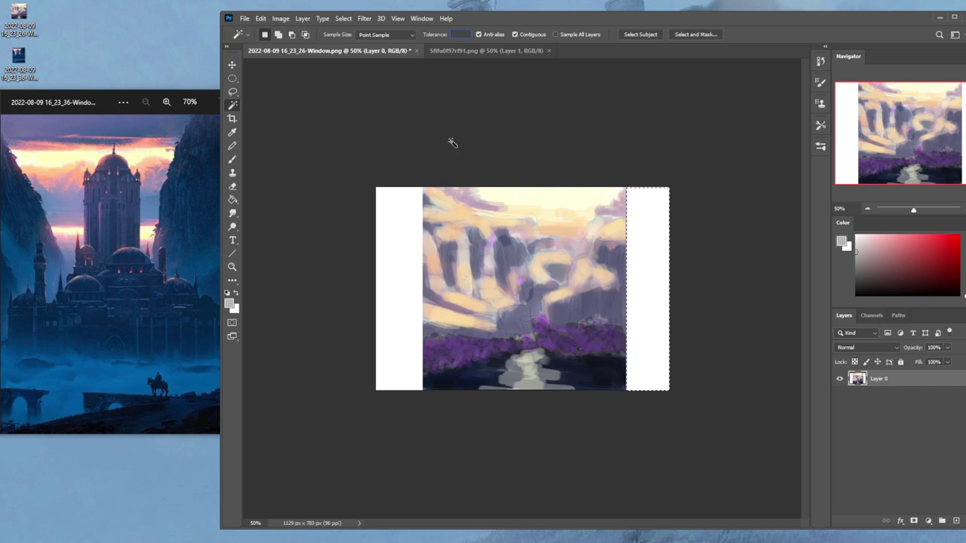
left_click(698, 233)
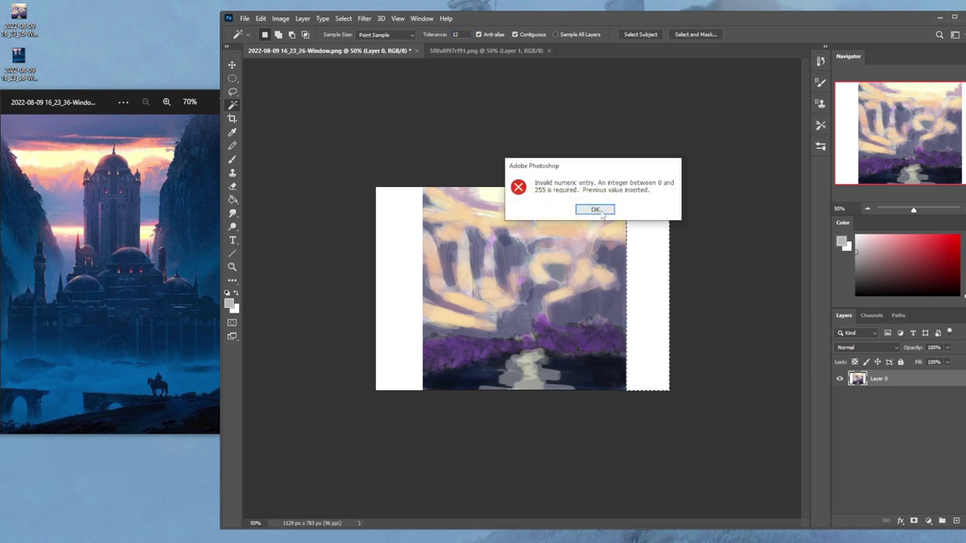
left_click(595, 210)
left_click(387, 34)
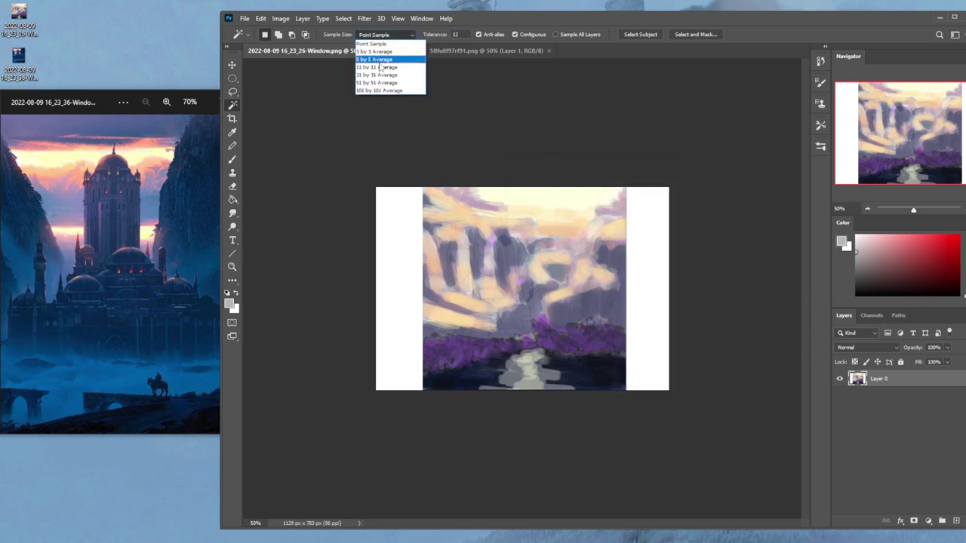
left_click(292, 178)
left_click(232, 159)
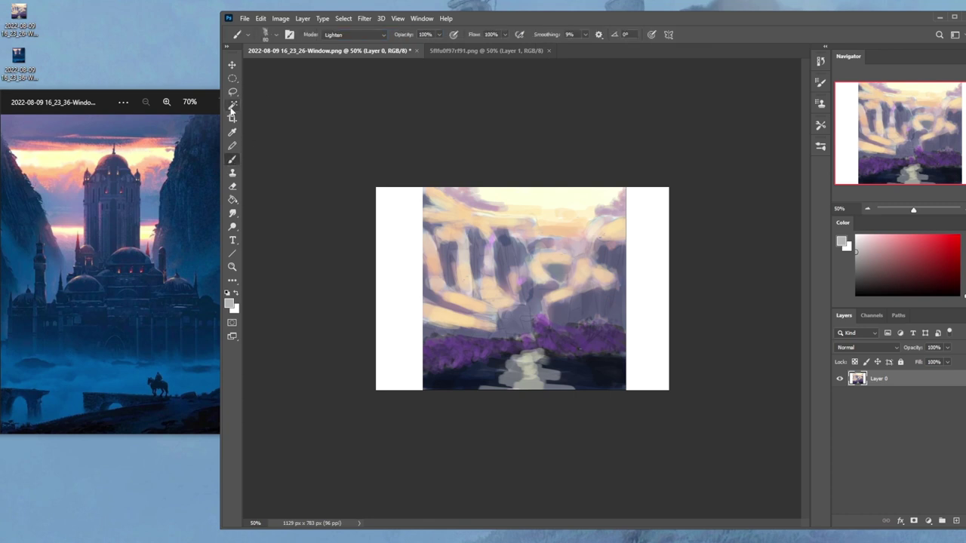
Delete the white strips on both sides of the painting using Magic Wand selections.
left_click(231, 105)
left_click(649, 272)
key("Delete")
left_click(404, 265)
key("Delete")
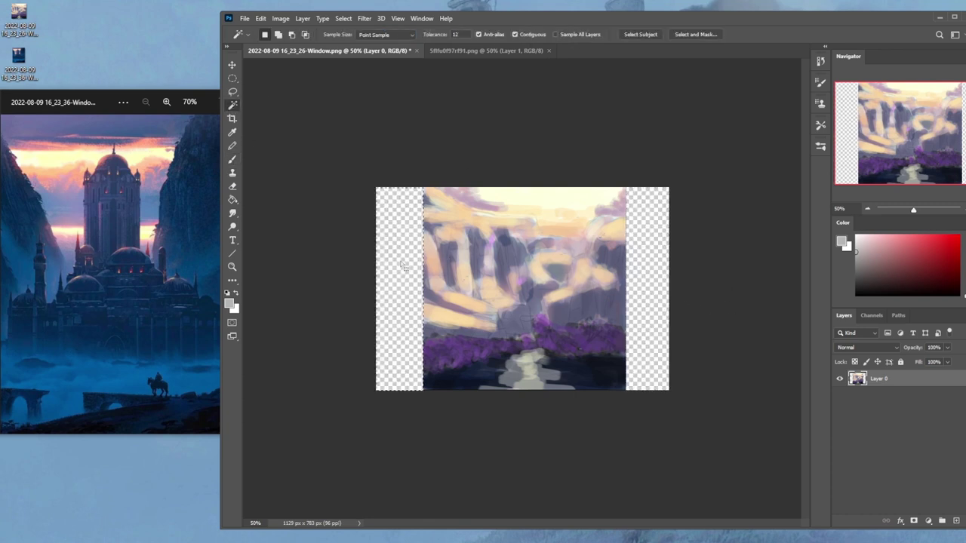
Add a new layer beneath the painting layer and clear the selection.
left_click(955, 521)
left_click_drag(896, 384, 900, 411)
key("m")
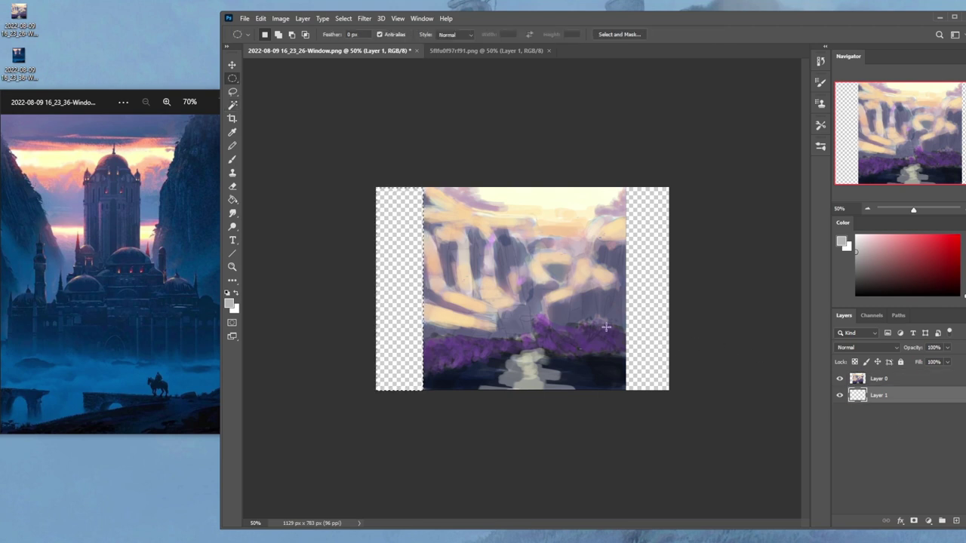
right_click(485, 256)
left_click(507, 262)
Fill the new bottom layer with the muted purple sampled from the painting's mountains.
key("g")
left_click(598, 300, "alt")
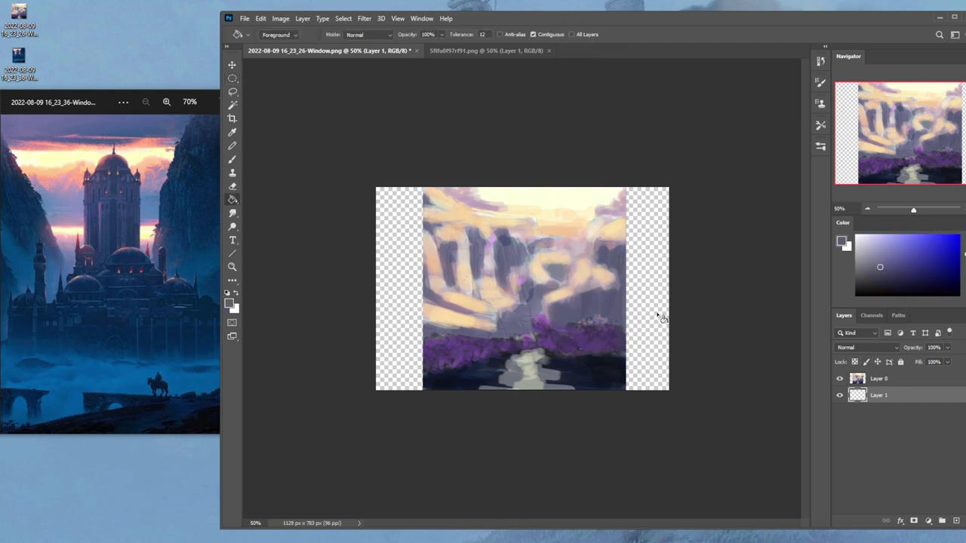
left_click(660, 324)
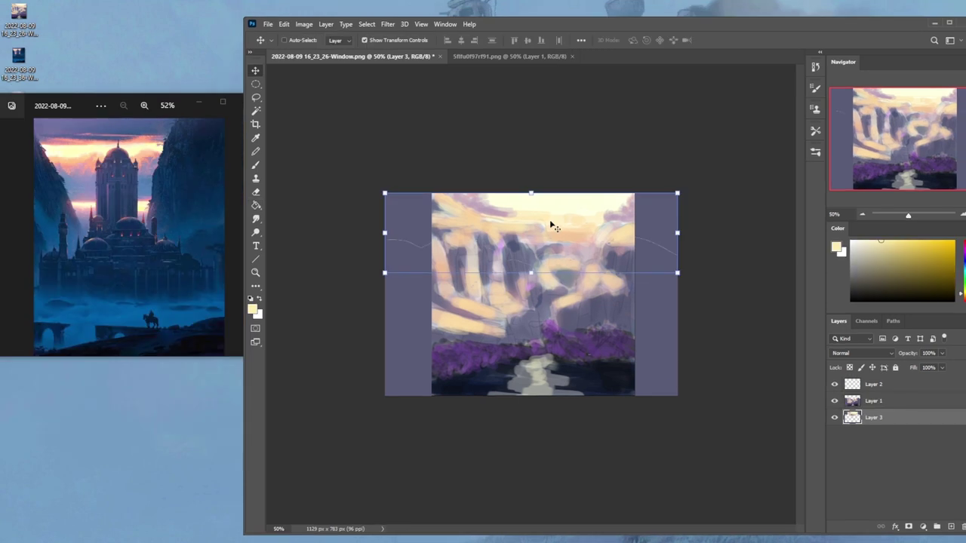
Set up a 125 px dry-oil brush with a pale cream colour and the Normal blending mode.
key("b")
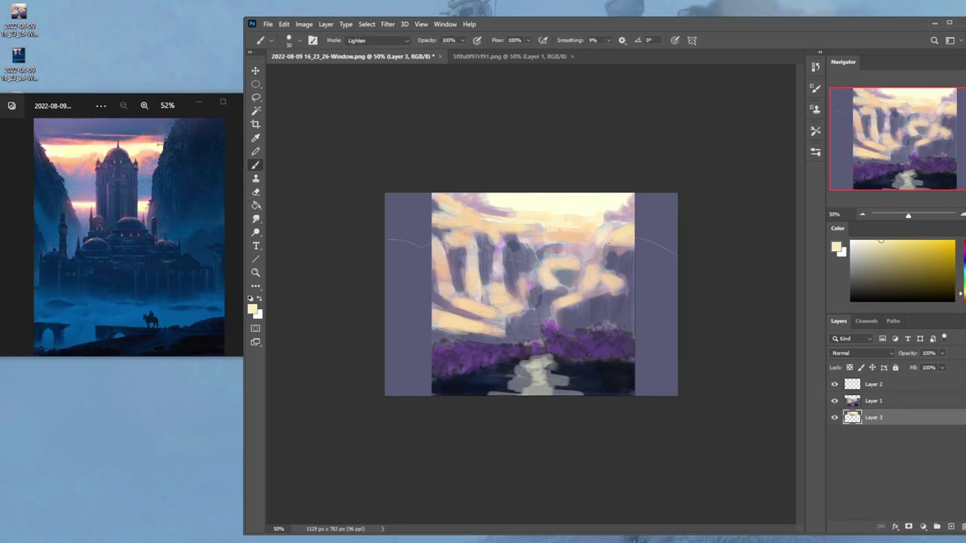
left_click(571, 238, "alt")
right_click(573, 260)
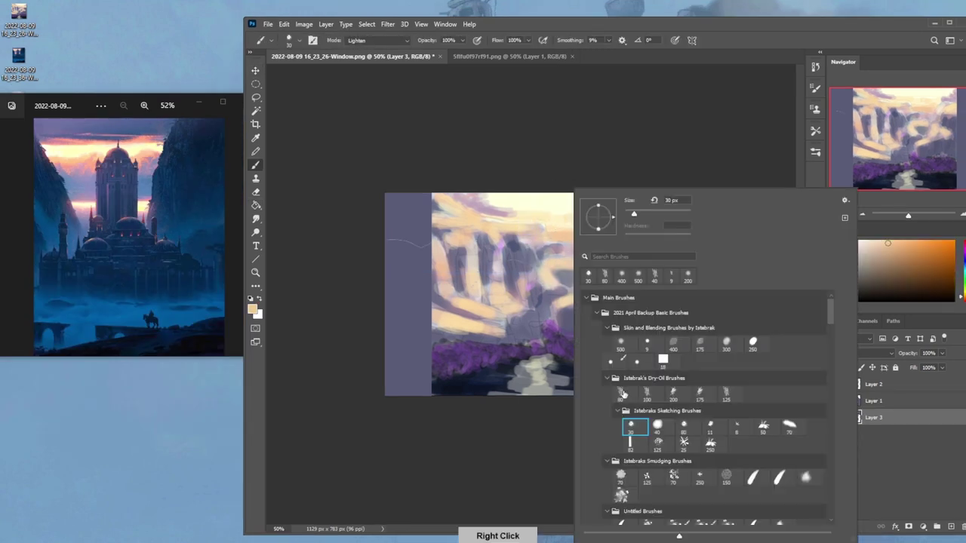
left_click(623, 394)
left_click(654, 142)
left_click(879, 240)
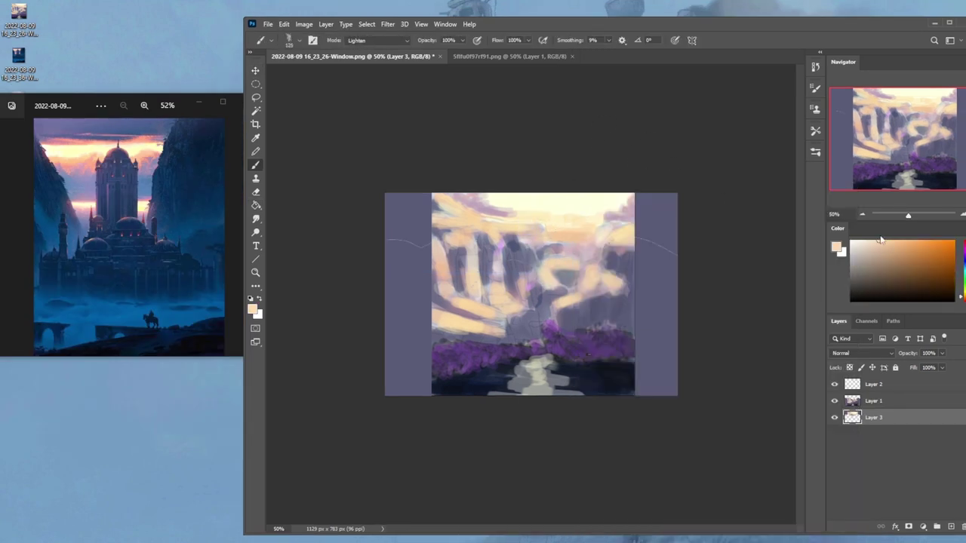
left_click(963, 294)
left_click(386, 41)
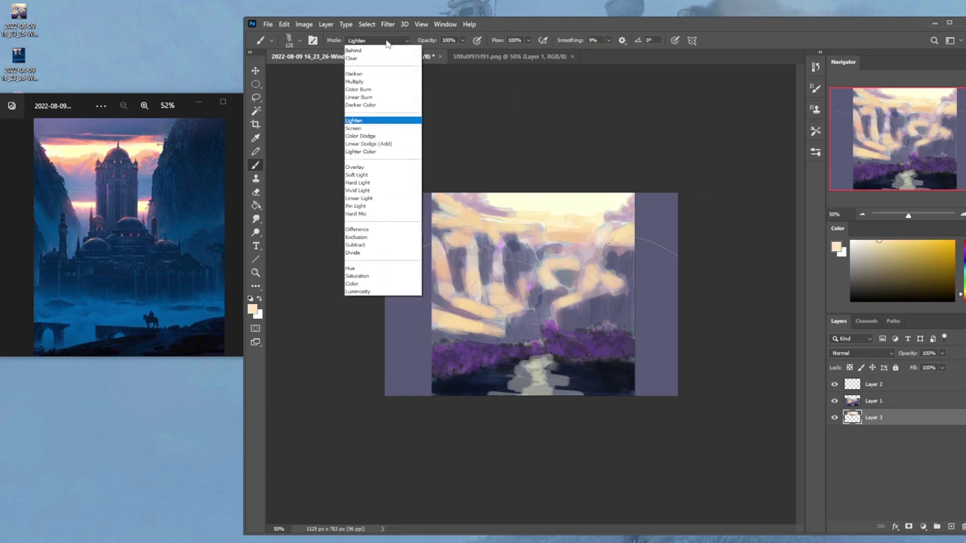
left_click(402, 49)
Paint pale cream sky above the mountain ridge across the full canvas width on Layer 3, covering the old clouds.
mouse_move(631, 273)
left_mouse_down()
mouse_move(288, 274)
mouse_move(463, 254)
left_mouse_up()
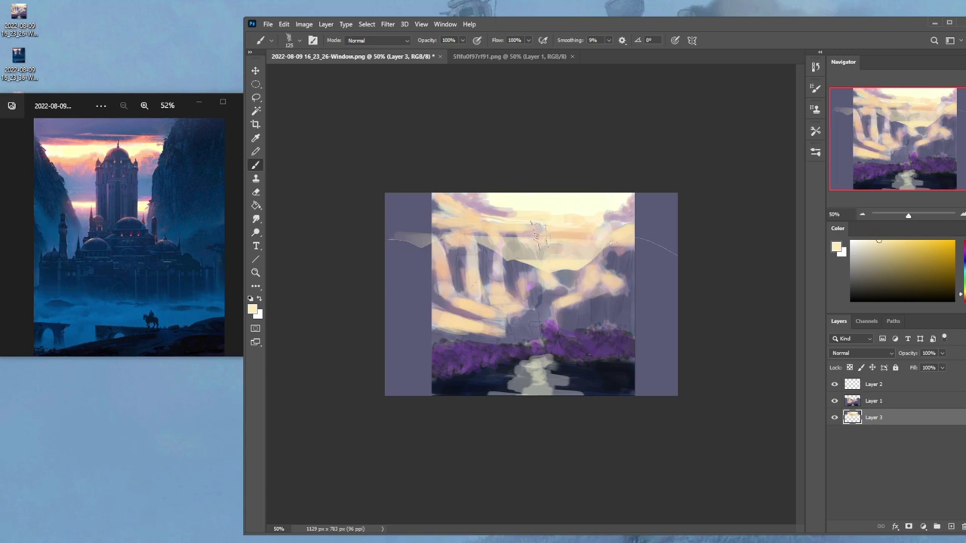
left_click_drag(608, 249, 395, 236)
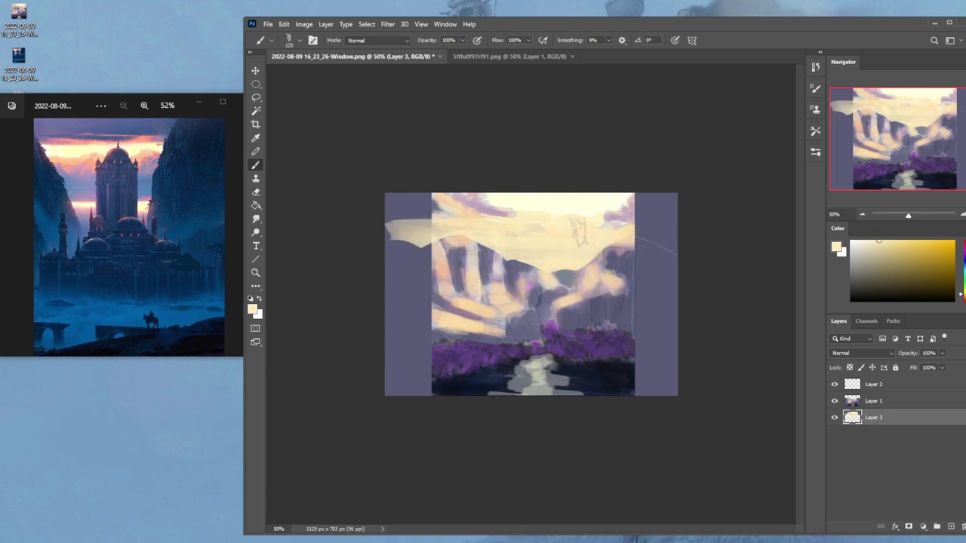
left_click(678, 255, "shift")
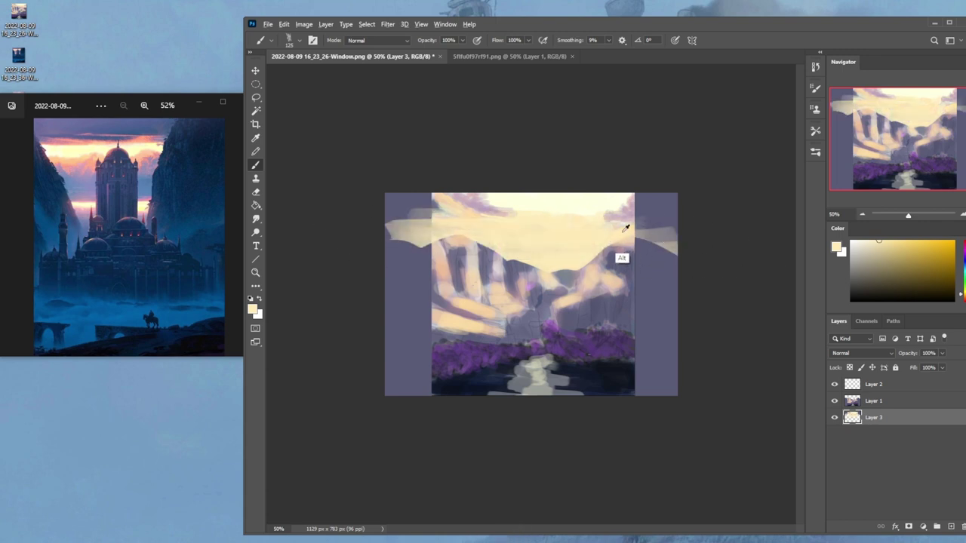
left_click(623, 231, "alt")
mouse_move(604, 230)
left_mouse_down()
mouse_move(771, 230)
mouse_move(483, 234)
mouse_move(686, 233)
mouse_move(682, 252)
left_mouse_up()
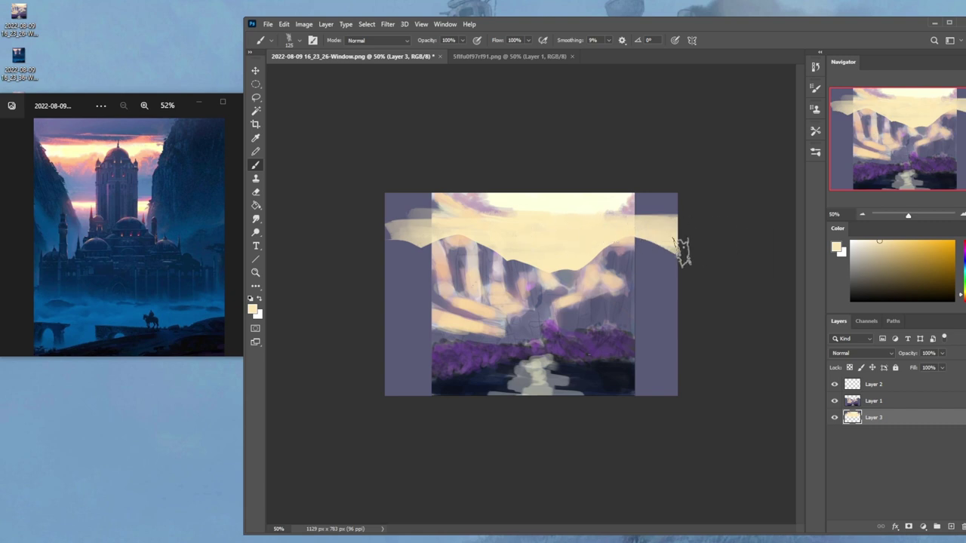
mouse_move(605, 215)
left_mouse_down()
mouse_move(703, 198)
mouse_move(389, 205)
left_mouse_up()
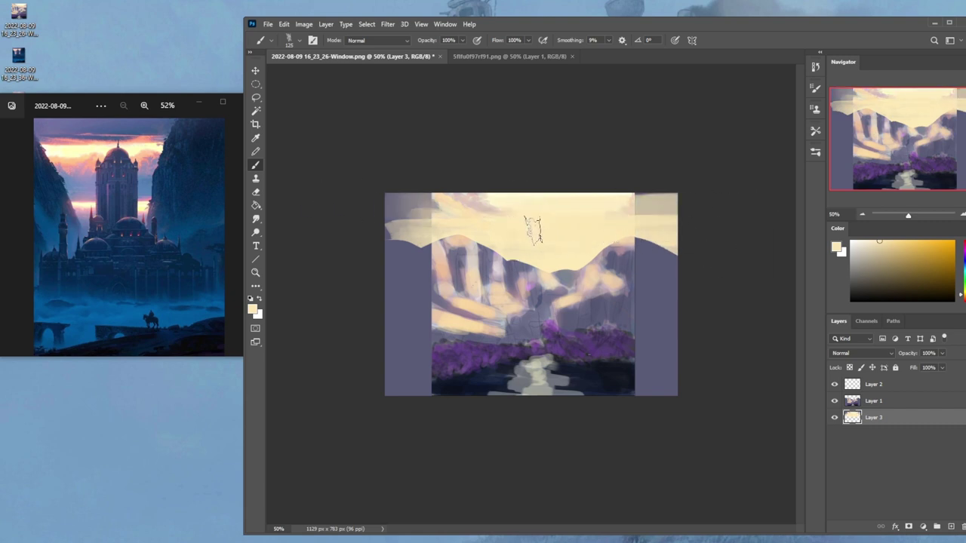
mouse_move(533, 230)
left_mouse_down()
mouse_move(373, 222)
mouse_move(421, 229)
mouse_move(582, 195)
mouse_move(699, 196)
left_mouse_up()
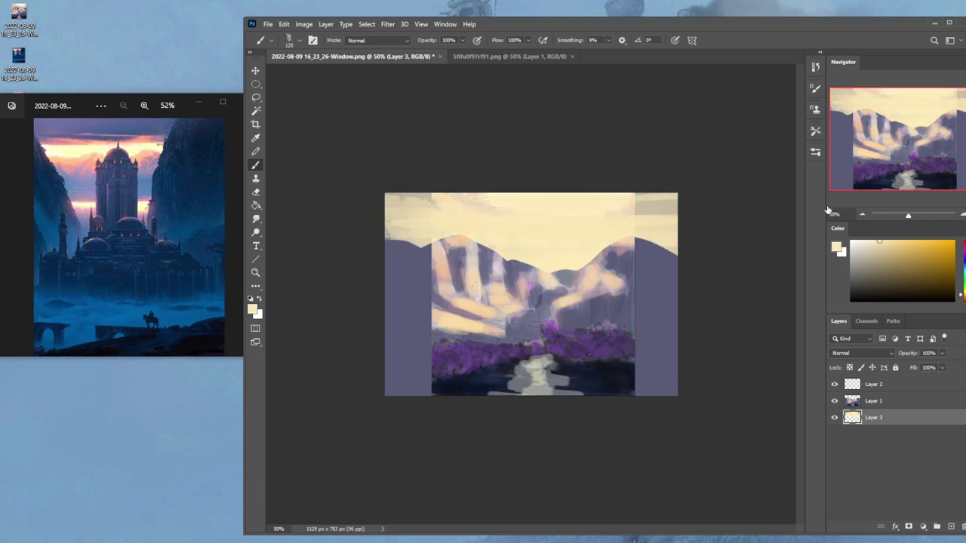
Sample a dark purple and brush a band of dark clouds across the upper sky in Normal mode.
left_click(649, 206, "alt")
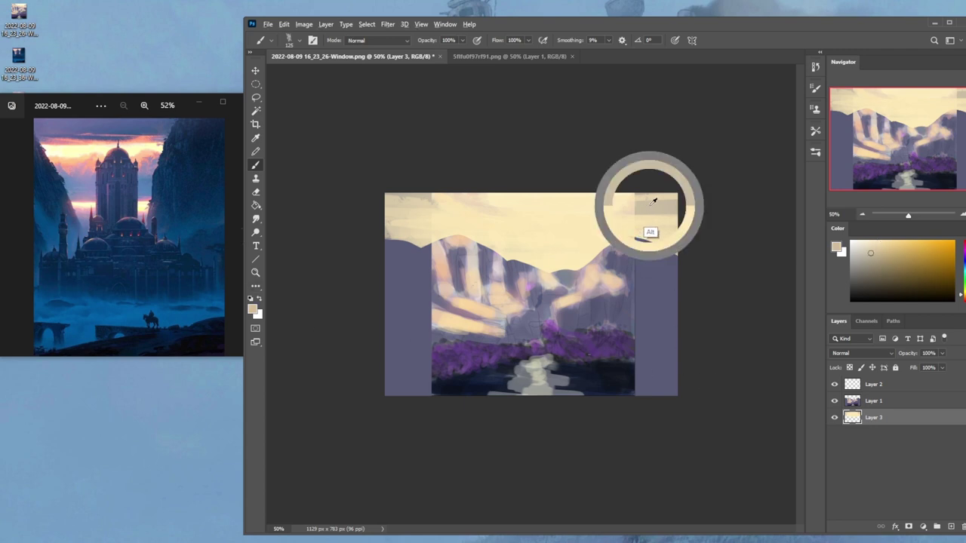
left_click(665, 302, "alt")
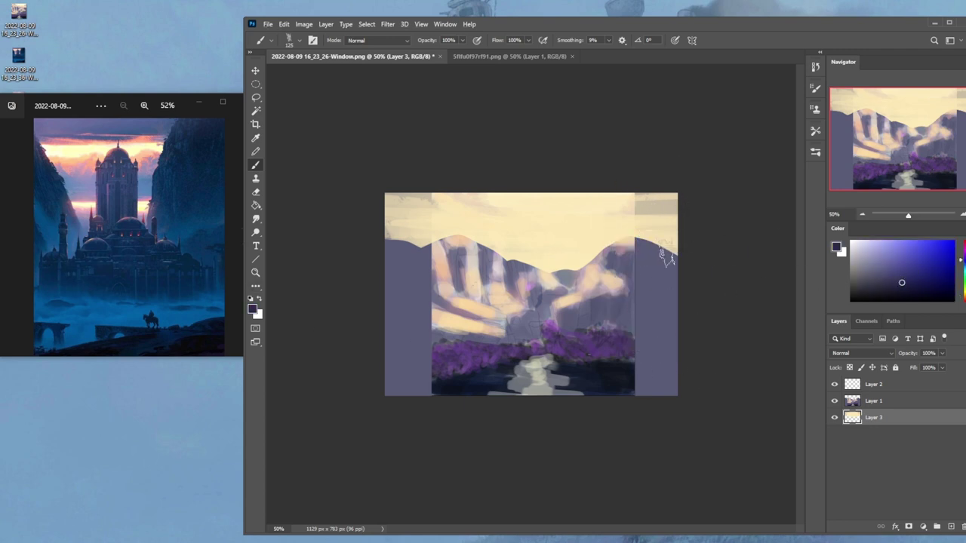
left_click(369, 41)
left_click(375, 42)
key("e")
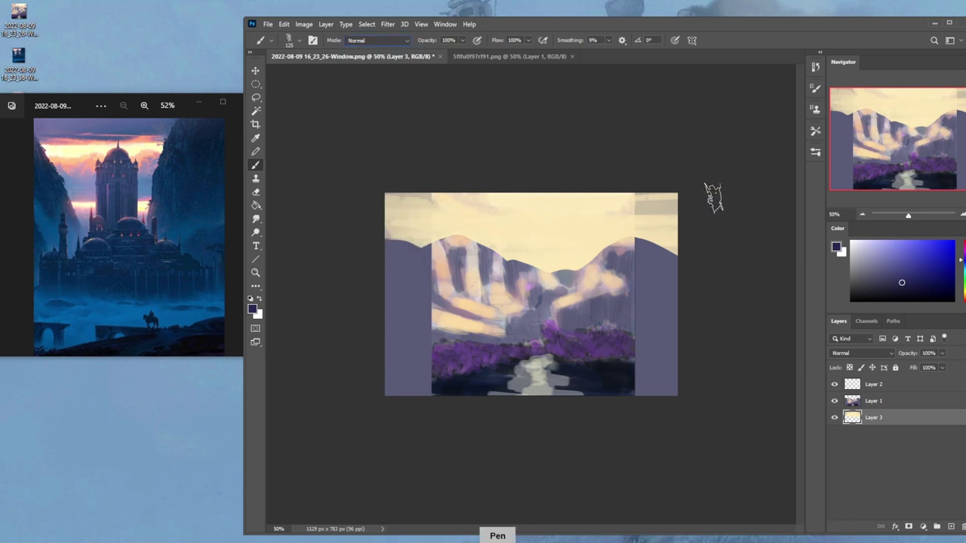
mouse_move(712, 199)
left_mouse_down()
mouse_move(361, 170)
mouse_move(706, 198)
mouse_move(513, 203)
mouse_move(385, 172)
mouse_move(705, 208)
mouse_move(550, 213)
left_mouse_up()
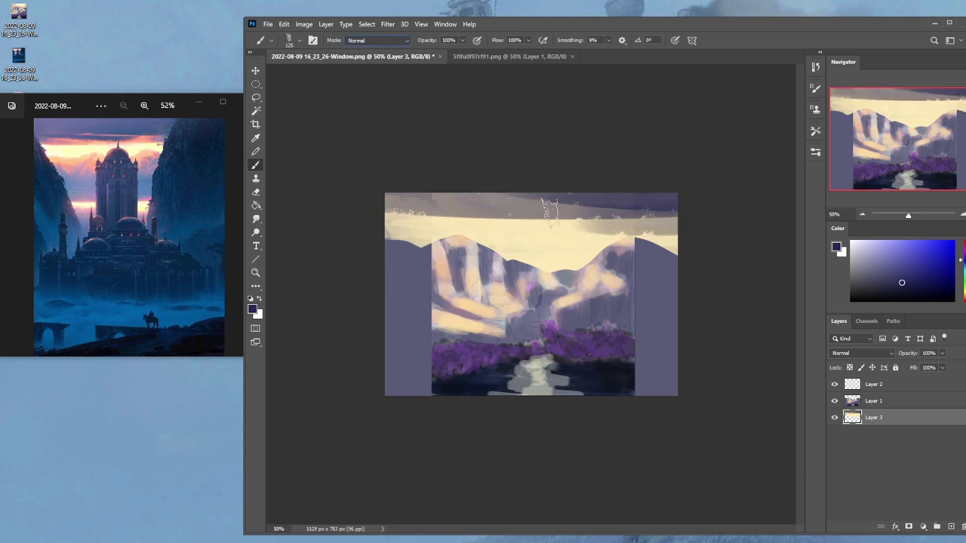
Brush dark purple cloud streaks just above the mountain ridge on Layer 3 and soften them with cream sampled from the sky.
left_click_drag(712, 240, 286, 255)
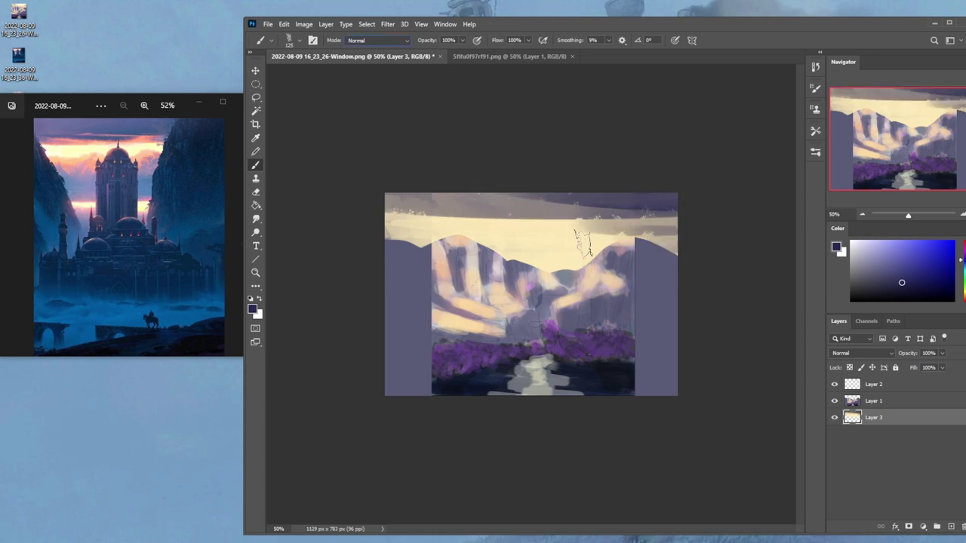
key("e")
left_click_drag(589, 263, 430, 274)
left_click_drag(517, 265, 769, 258)
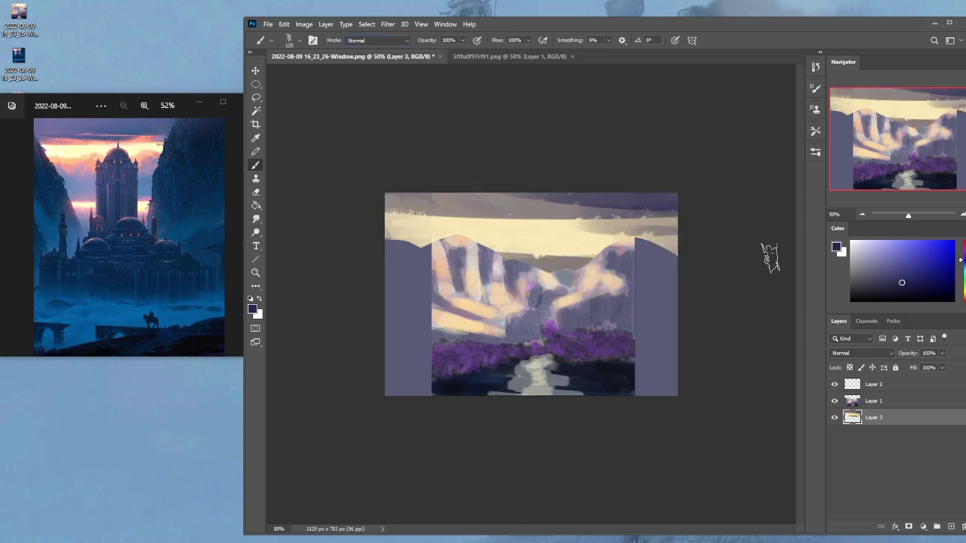
left_click(535, 246, "alt")
left_click_drag(593, 253, 503, 258)
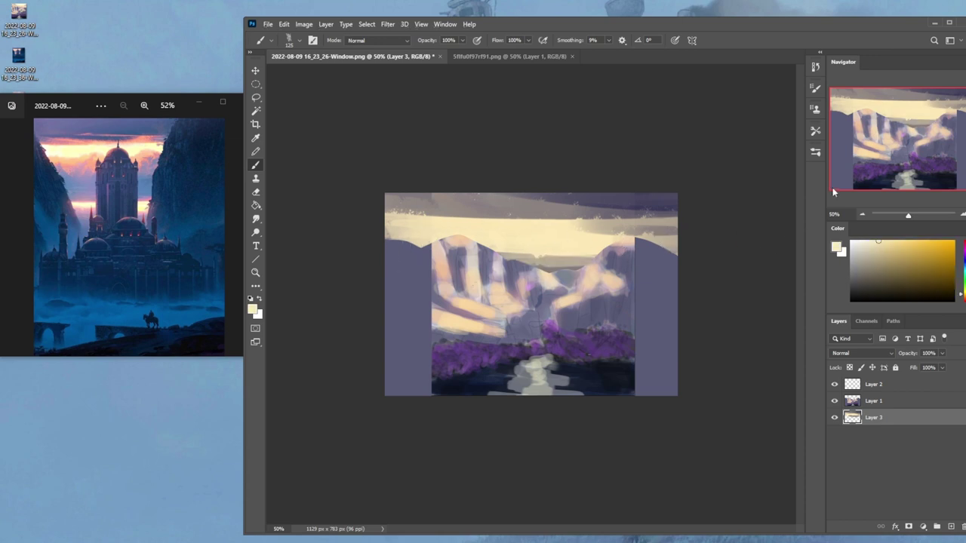
Paint peach-orange streaks across the sky above the mountains with the dry-oil brush reduced to 50 px.
left_click(964, 296)
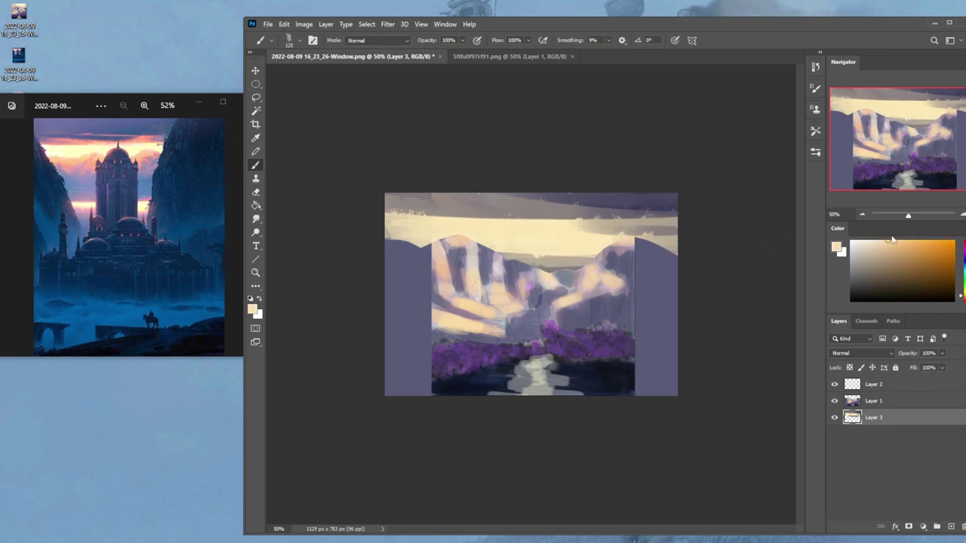
left_click(963, 297)
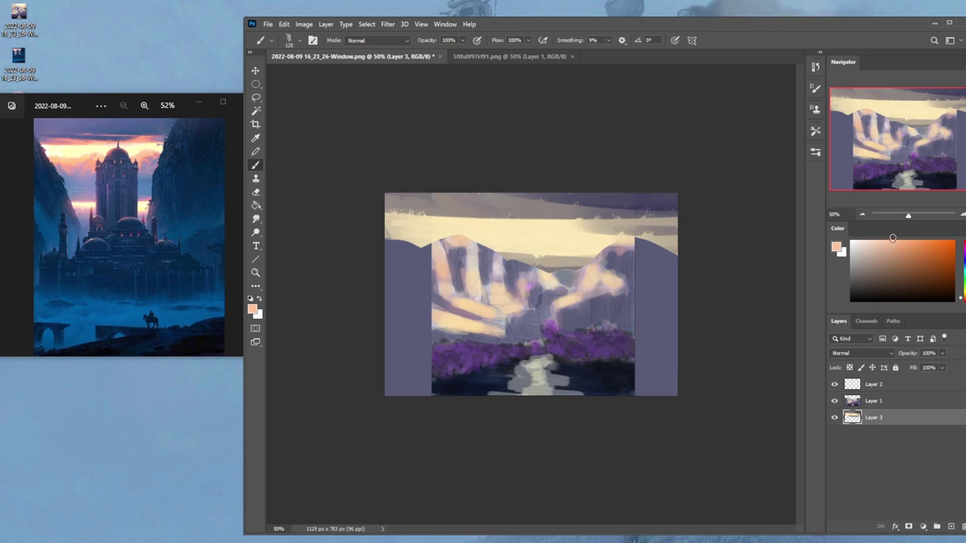
key("bracketleft")
left_click_drag(604, 240, 468, 240)
key("ctrl+z")
left_click_drag(664, 214, 475, 219)
mouse_move(338, 212)
left_mouse_down()
mouse_move(608, 214)
mouse_move(326, 234)
mouse_move(693, 245)
left_mouse_up()
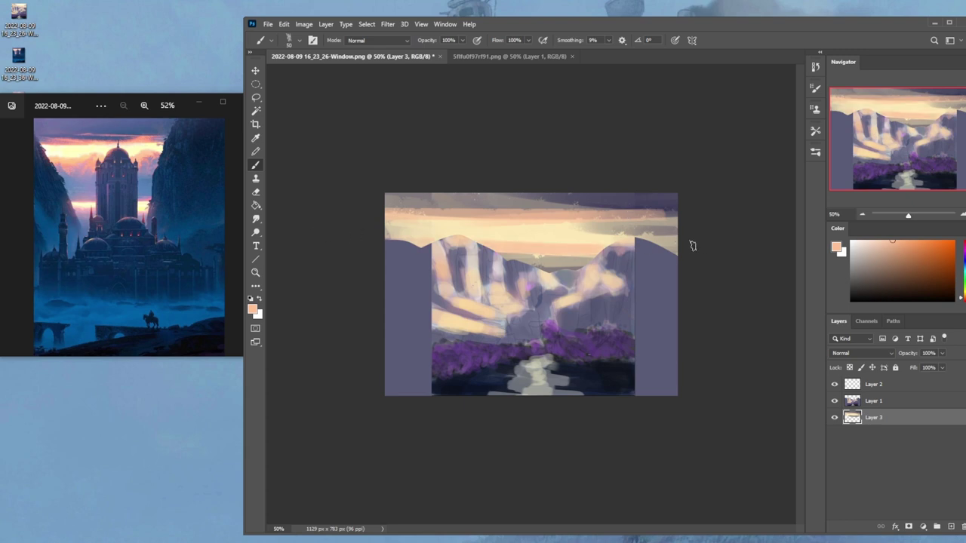
Sample the dark purple from the upper clouds and paint thin cloud streaks across the upper sky and above the ridge.
left_click(669, 204, "alt")
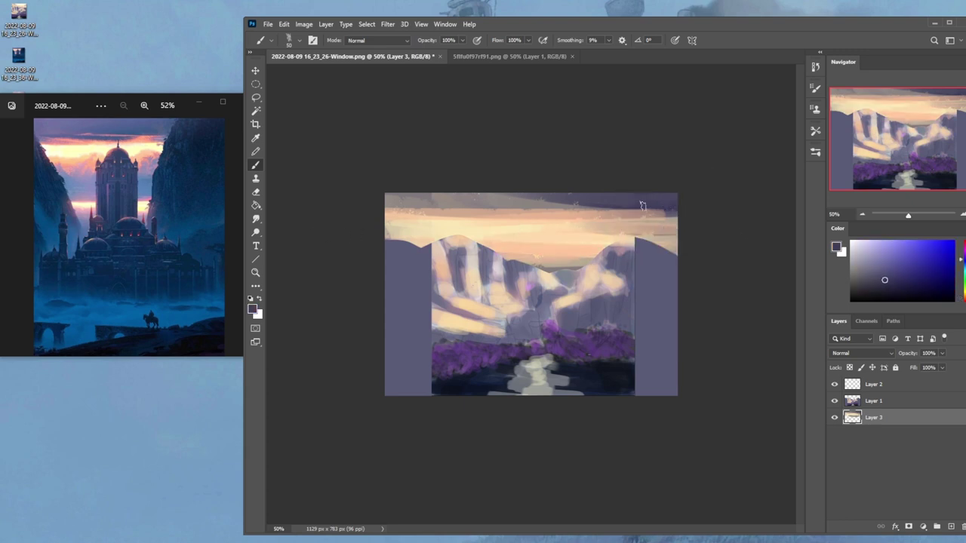
left_click_drag(641, 204, 551, 193)
mouse_move(350, 216)
left_mouse_down()
mouse_move(490, 219)
mouse_move(513, 249)
left_mouse_up()
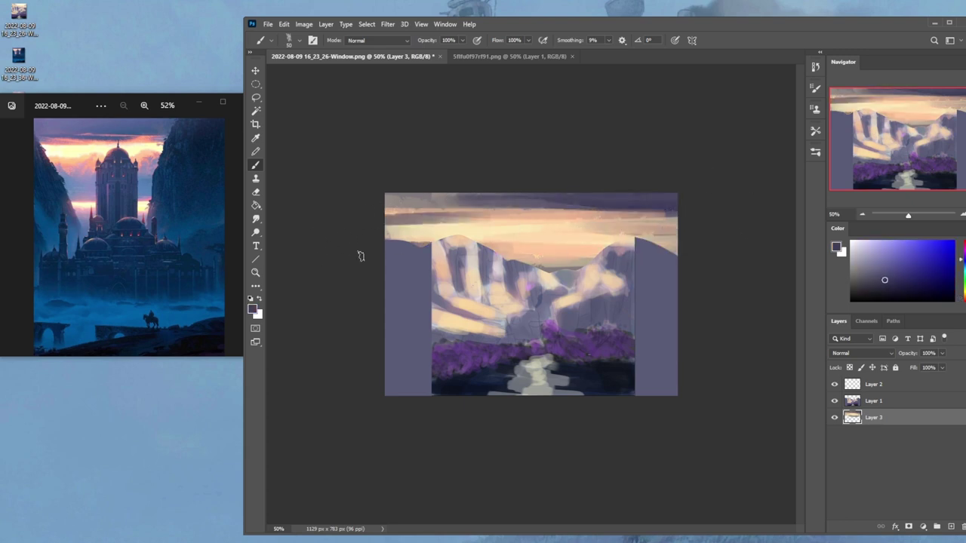
left_click_drag(358, 252, 621, 248)
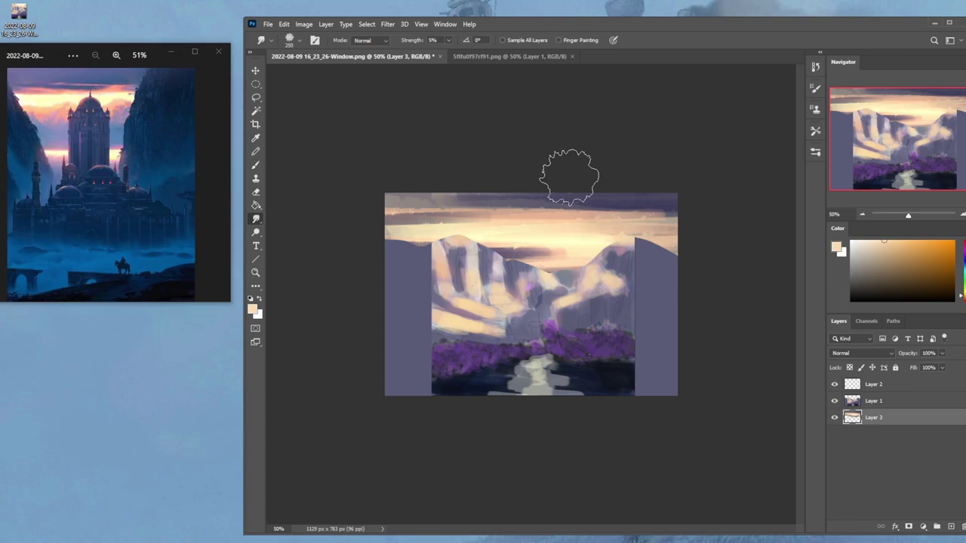
Darken the mountains on Layer 1 with a Hue/Saturation adjustment that lowers the lightness.
left_click(875, 401)
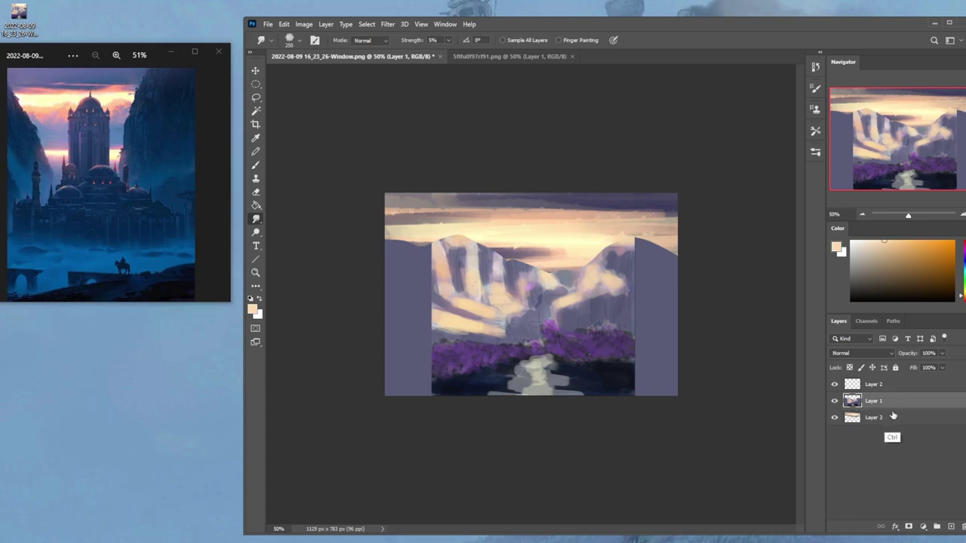
key("ctrl+u")
left_click_drag(788, 383, 773, 382)
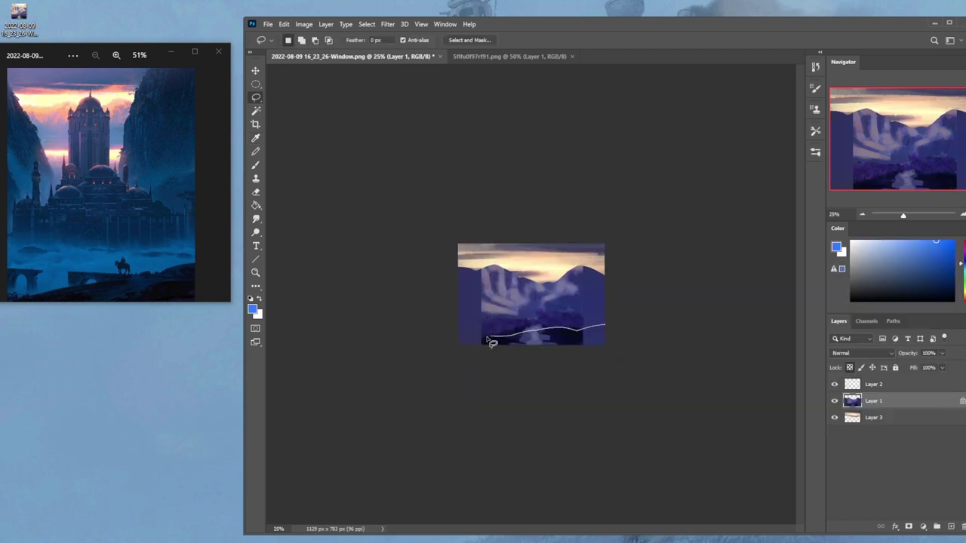
Select a hill-shaped foreground strip with the Lasso and paint it with sampled near-black navy on a new layer, in Normal mode at 100% opacity.
left_click_drag(463, 398, 604, 345)
key("b")
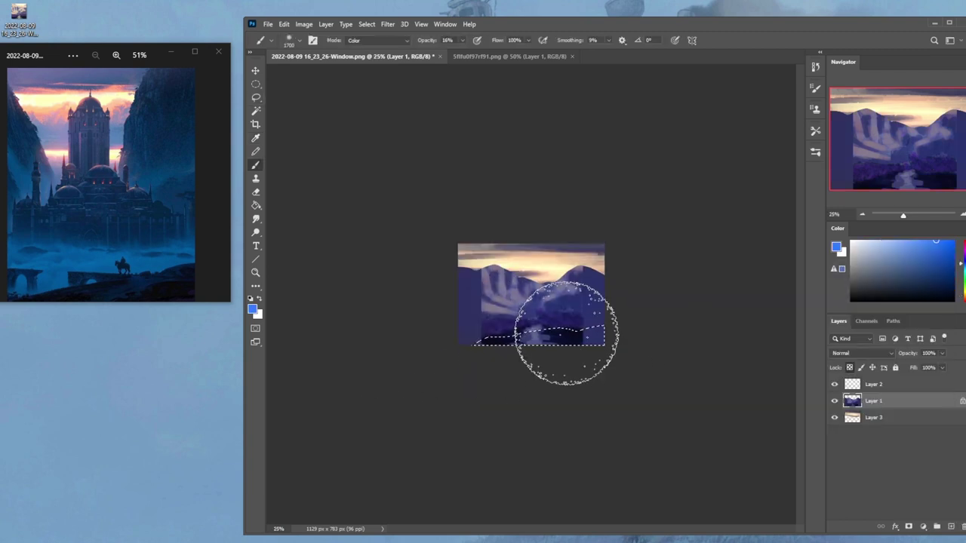
left_click(568, 336, "alt")
left_click(378, 40)
left_click(364, 43)
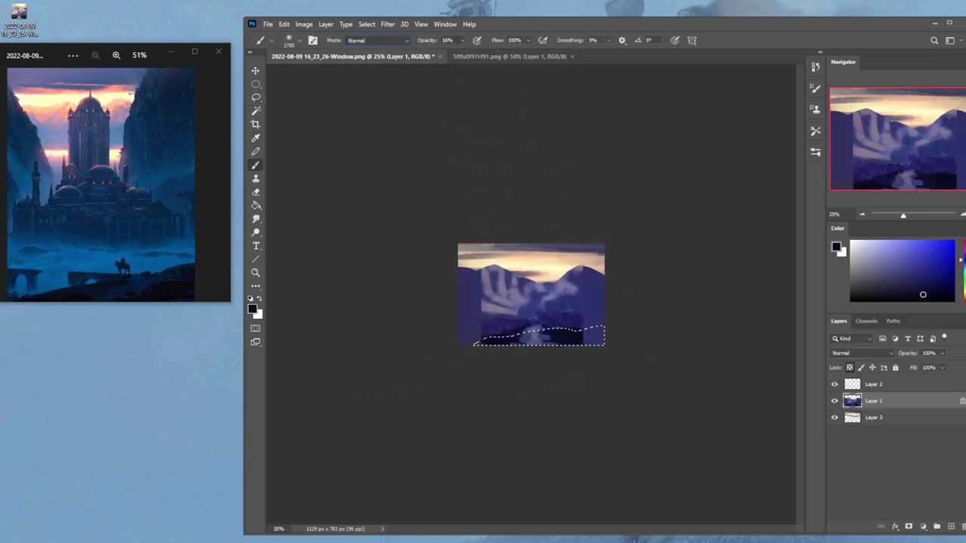
mouse_move(462, 40)
left_mouse_down()
mouse_move(466, 57)
mouse_move(528, 65)
left_mouse_up()
left_click(950, 527)
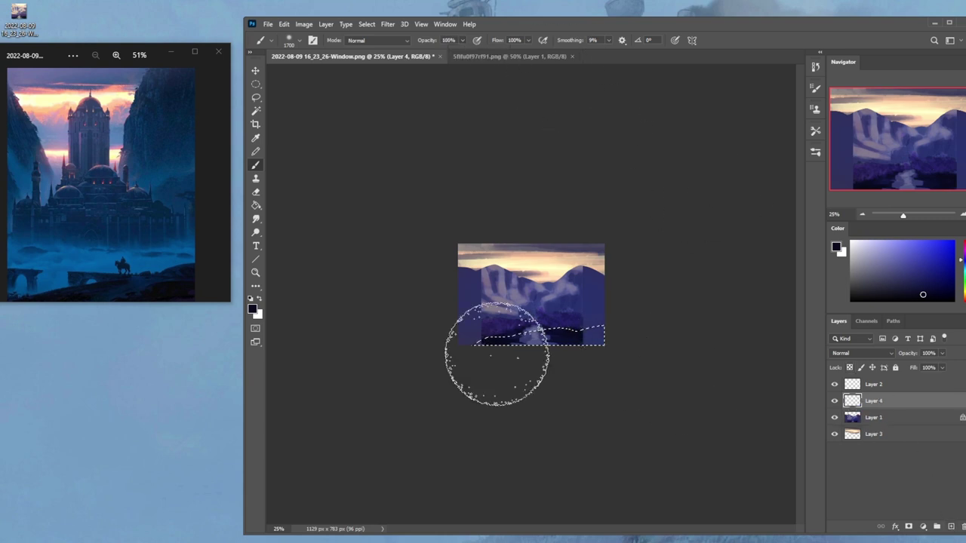
left_click_drag(498, 355, 607, 343)
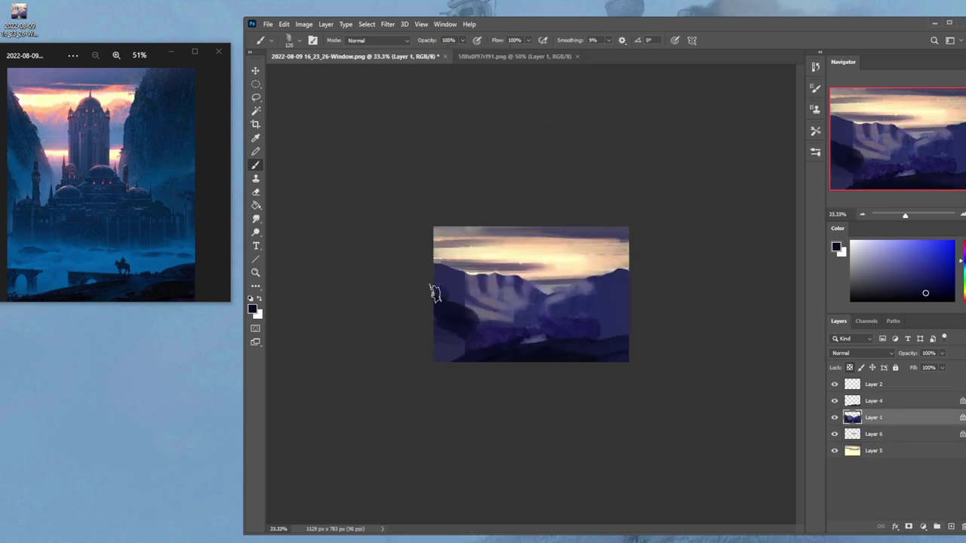
Paint over the light patches of the mountains on Layer 1 with dark purples sampled from the painting.
mouse_move(435, 295)
left_mouse_down()
mouse_move(497, 300)
mouse_move(438, 281)
mouse_move(504, 304)
mouse_move(444, 309)
mouse_move(478, 333)
mouse_move(441, 325)
mouse_move(403, 350)
mouse_move(594, 322)
mouse_move(425, 285)
mouse_move(541, 306)
mouse_move(518, 287)
mouse_move(443, 278)
mouse_move(469, 279)
mouse_move(489, 258)
mouse_move(438, 274)
mouse_move(559, 295)
left_mouse_up()
left_click(600, 306, "alt")
left_click(463, 322, "alt")
left_click(431, 290, "alt")
key("ctrl+z")
left_click(452, 315, "alt")
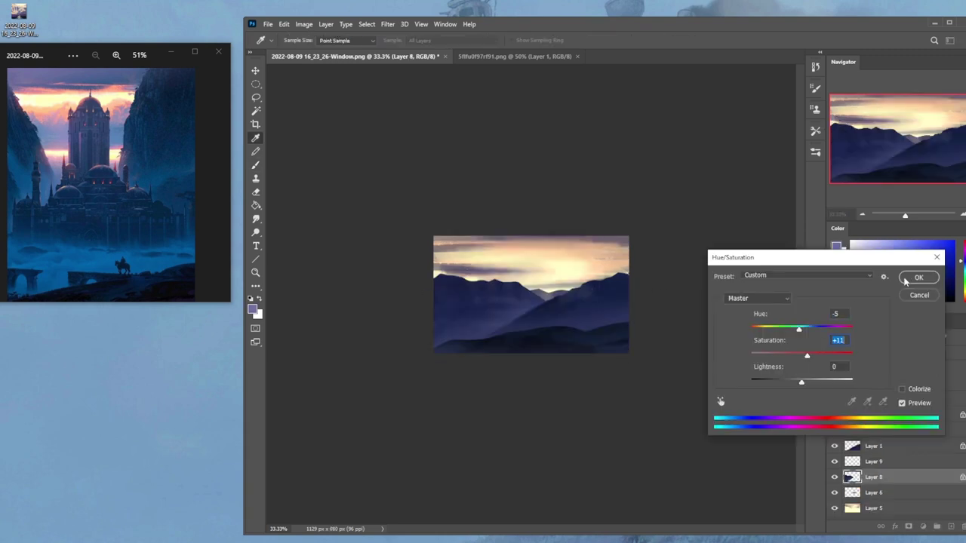
Apply a Hue/Saturation adjustment of Hue -5 and Saturation +11 to Layer 8.
left_click(906, 280)
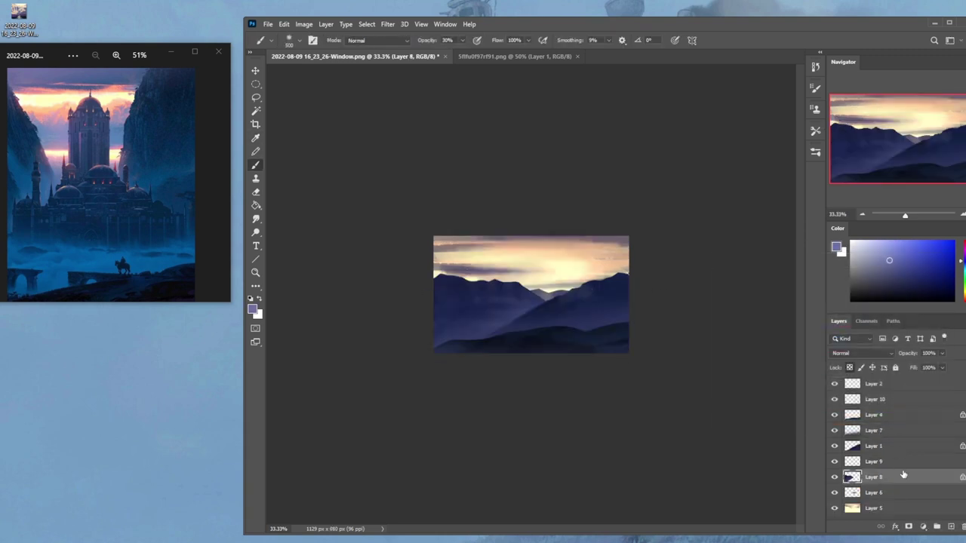
Warm the sky on Layer 5 with orange and pale yellow brushwork at 30% opacity.
left_click(889, 509)
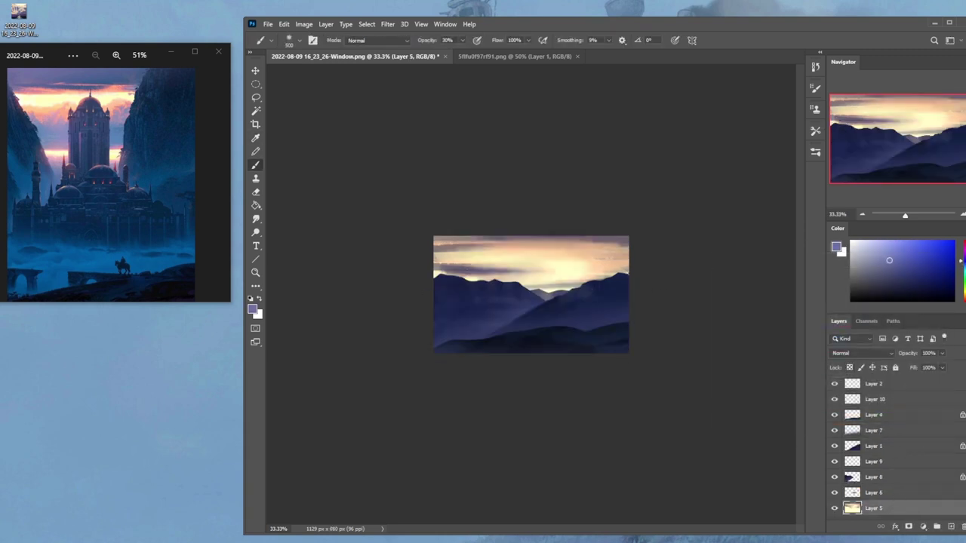
left_click(964, 292)
left_click_drag(962, 291, 961, 296)
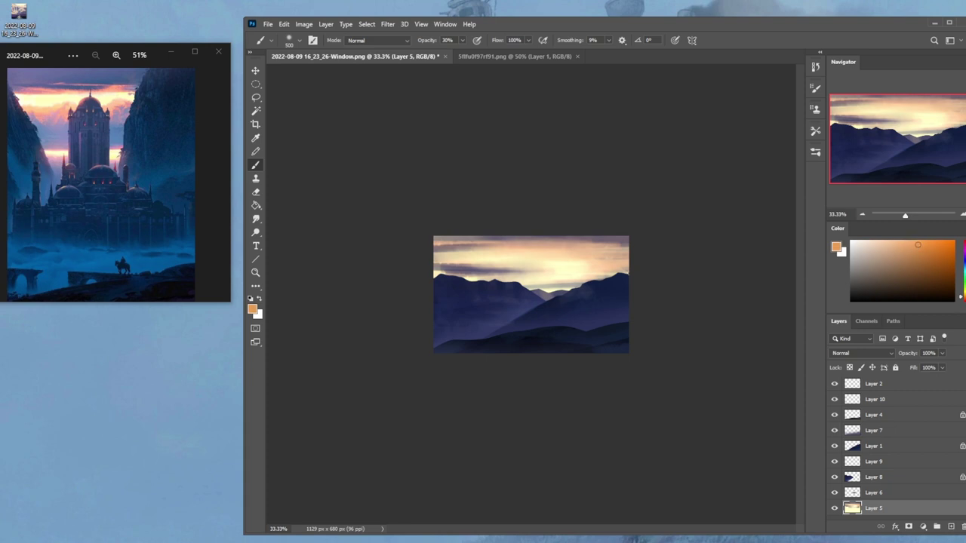
left_click_drag(961, 297, 961, 298)
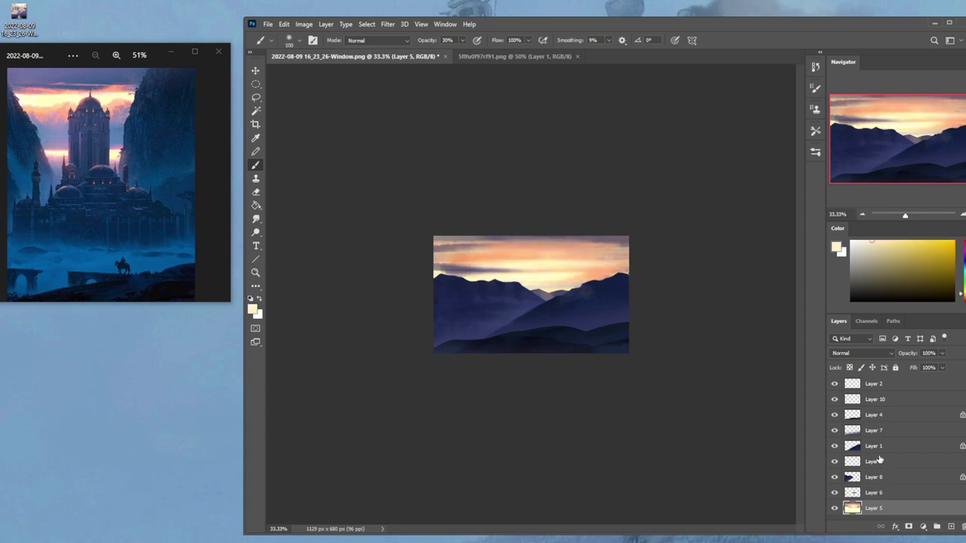
Unlock the transparent pixels on Layer 1, Layer 4 and Layer 8.
left_click(915, 449)
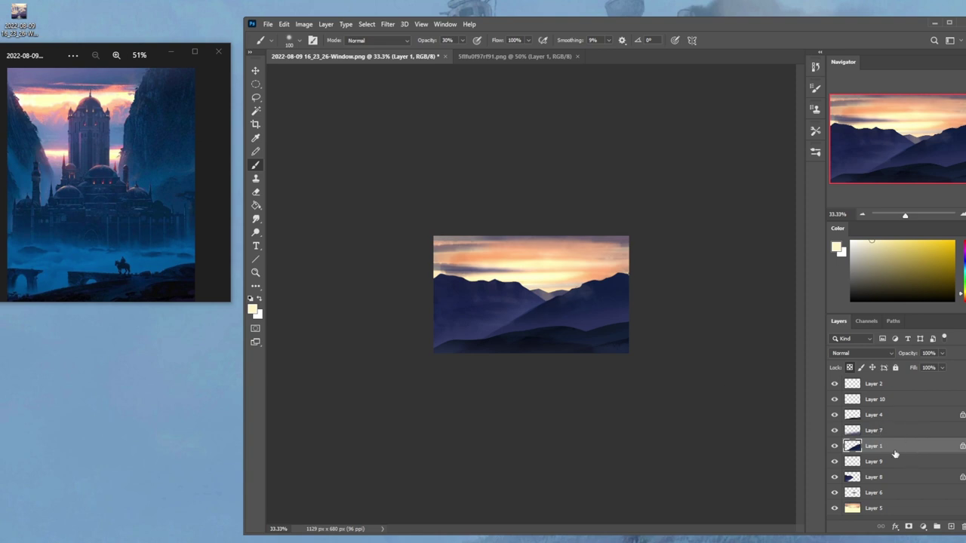
left_click(885, 417)
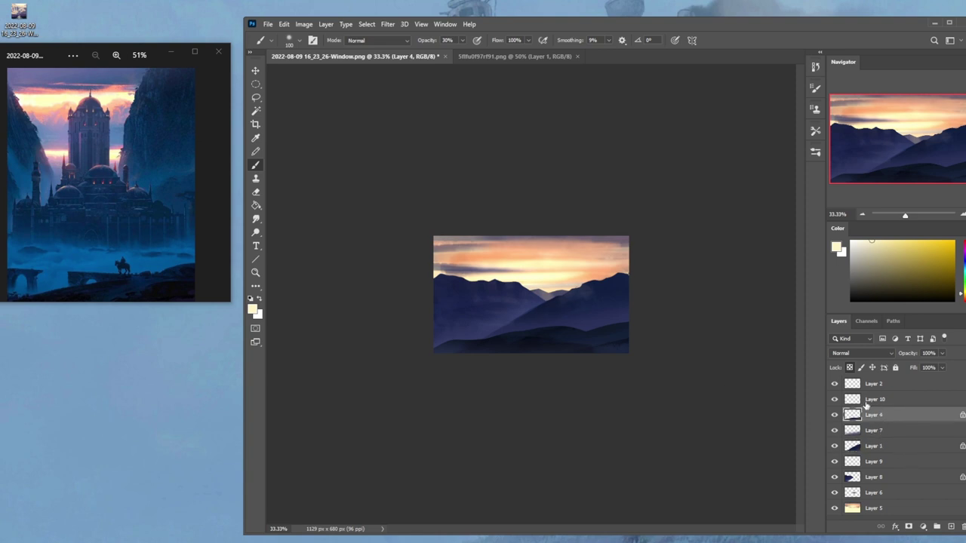
left_click(899, 450)
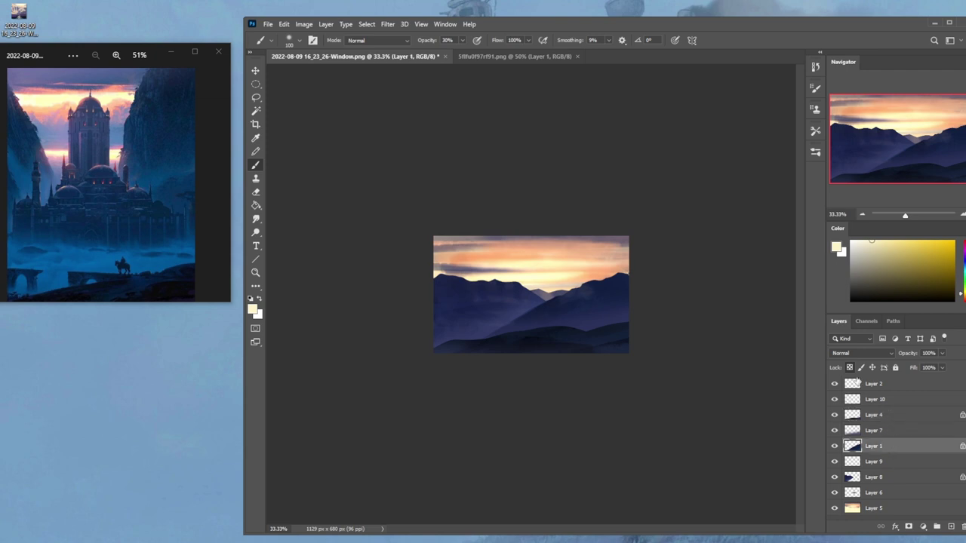
left_click(870, 415)
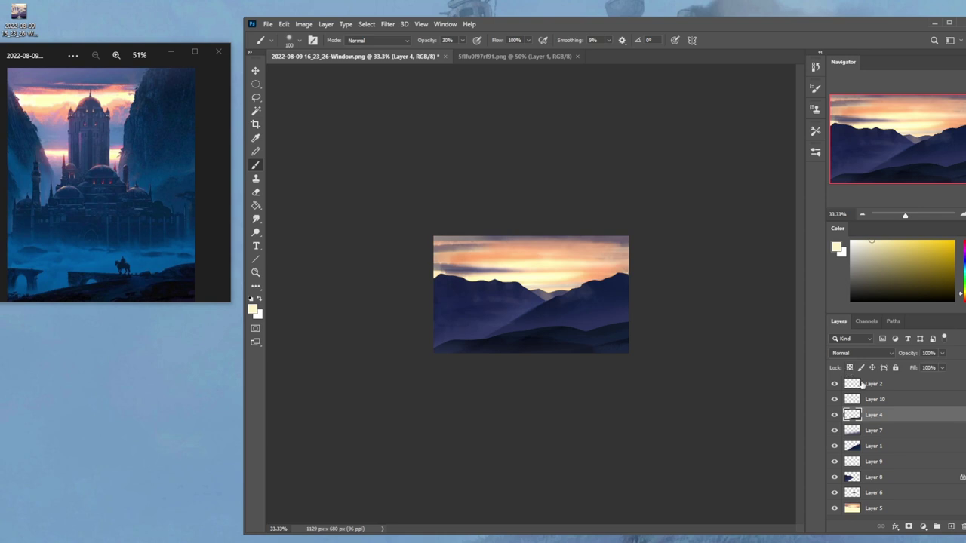
left_click(921, 480)
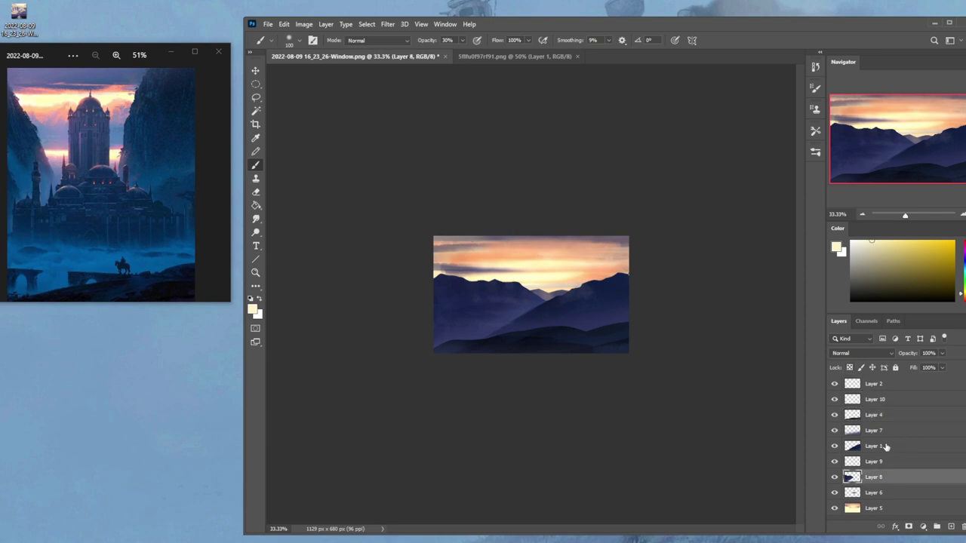
Distort the mountain on Layer 1 into a gentler slope reaching past the canvas's left edge, and warp its ridge line.
left_click(887, 447)
key("v")
left_click_drag(449, 352, 384, 321)
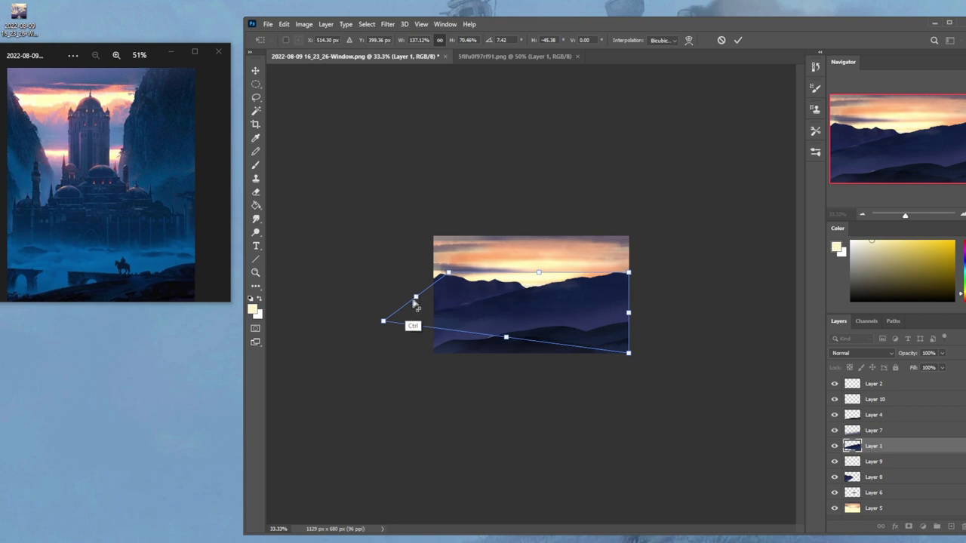
left_click_drag(415, 302, 434, 308)
left_click(688, 40)
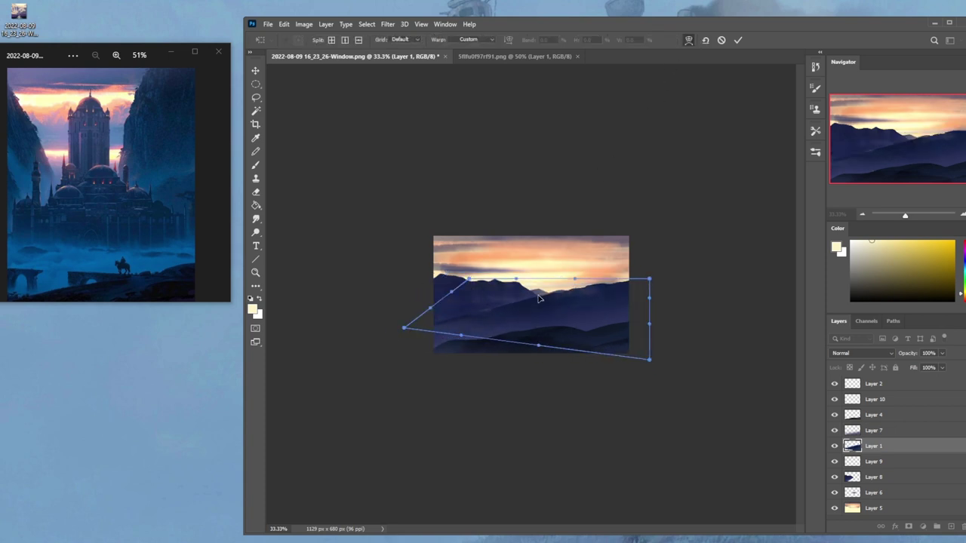
left_click_drag(529, 295, 506, 322)
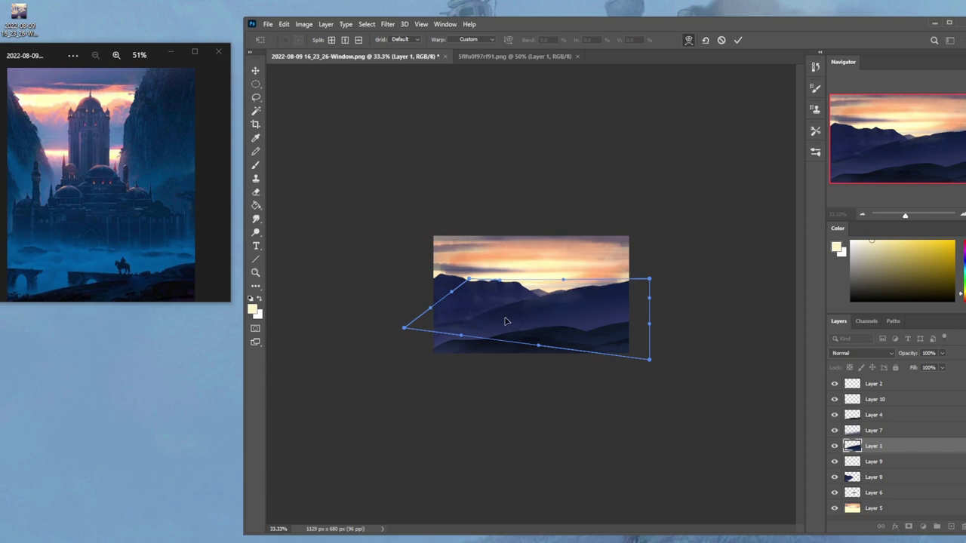
left_click_drag(604, 300, 610, 302)
left_click(738, 41)
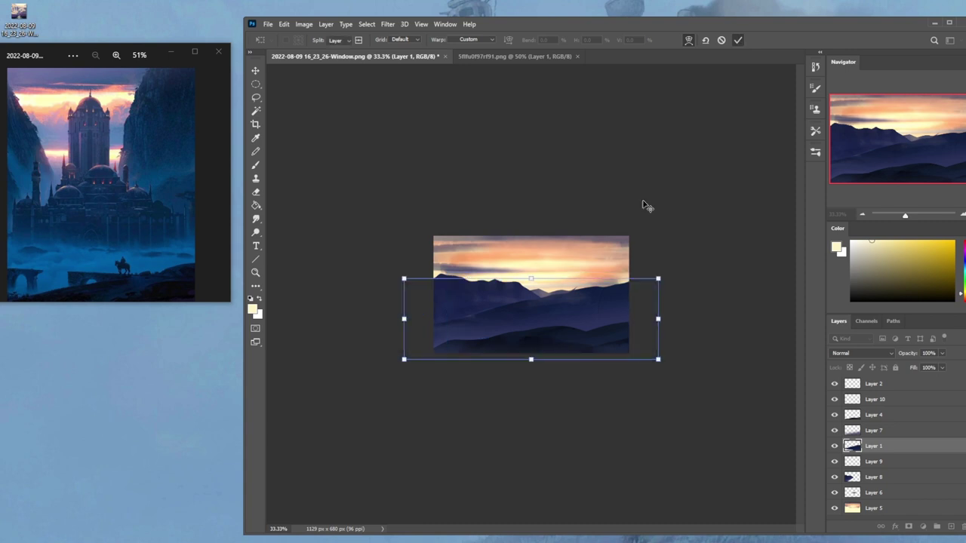
Flatten the Layer 1 ridge to 92.34% height with a slight shift, and squash the Layer 8 mountain downward from its top edge.
mouse_move(531, 280)
left_mouse_down()
mouse_move(529, 295)
mouse_move(531, 284)
left_mouse_up()
left_click_drag(589, 317, 590, 314)
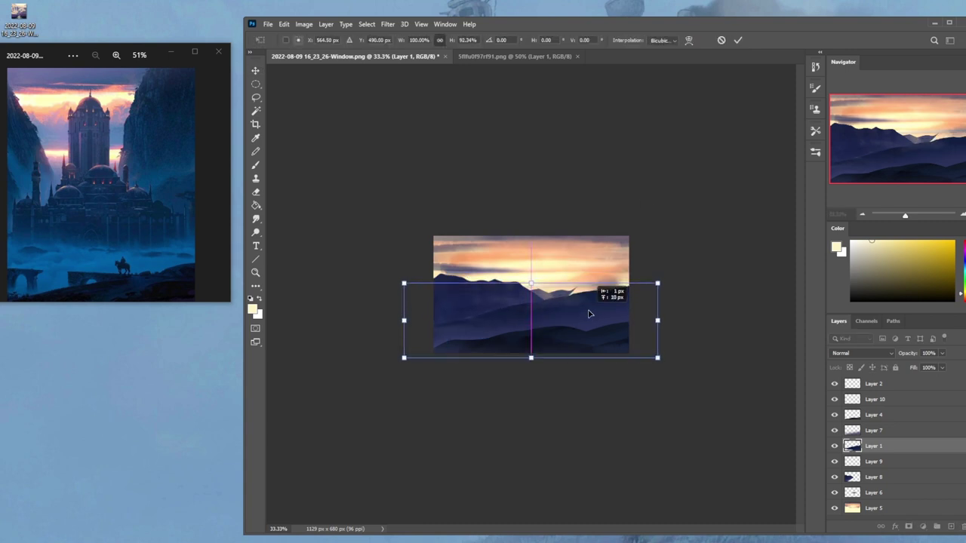
left_click(738, 40)
left_click(874, 479)
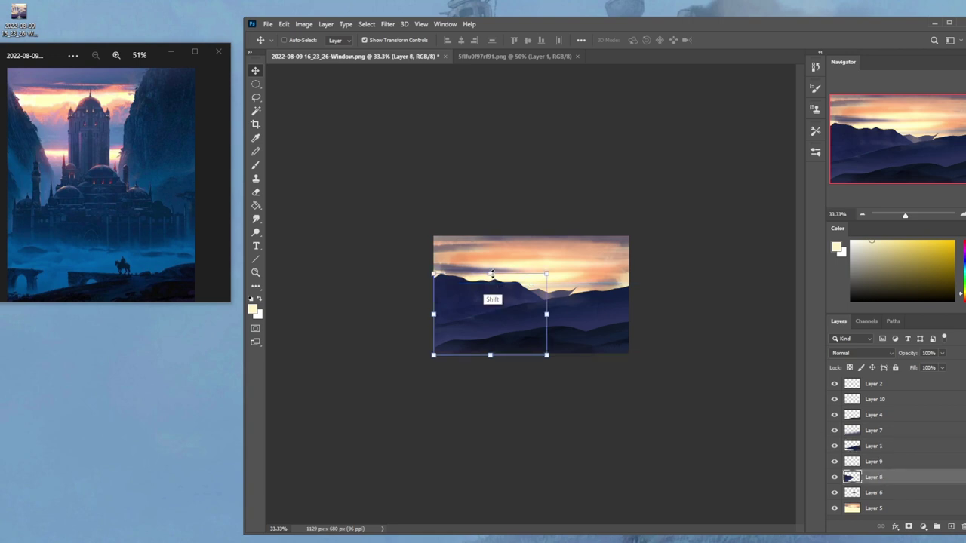
left_click_drag(492, 274, 492, 296)
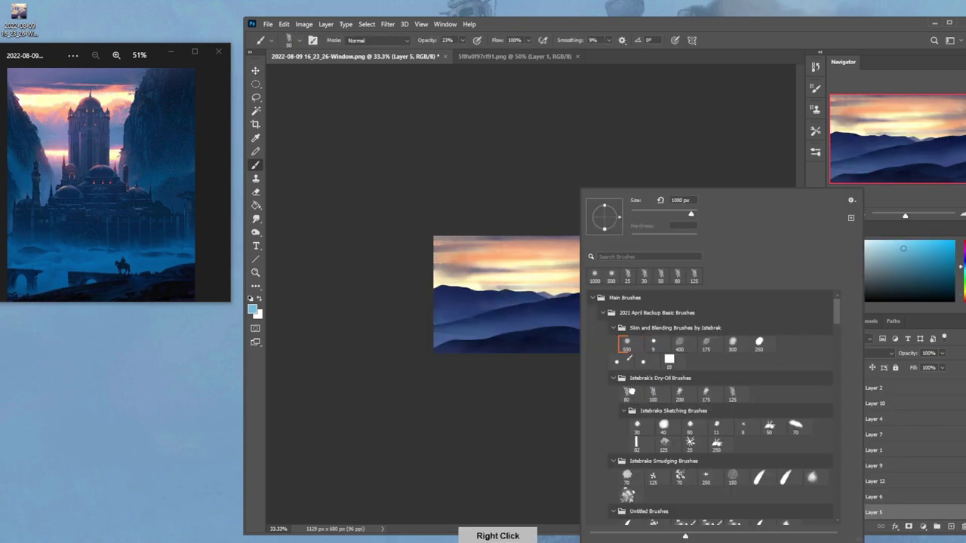
Choose the 173 px textured brush preset, enlarge it to 600 px and set its opacity to 40%.
left_click(629, 391)
mouse_move(838, 323)
left_mouse_down()
mouse_move(836, 461)
mouse_move(836, 450)
left_mouse_up()
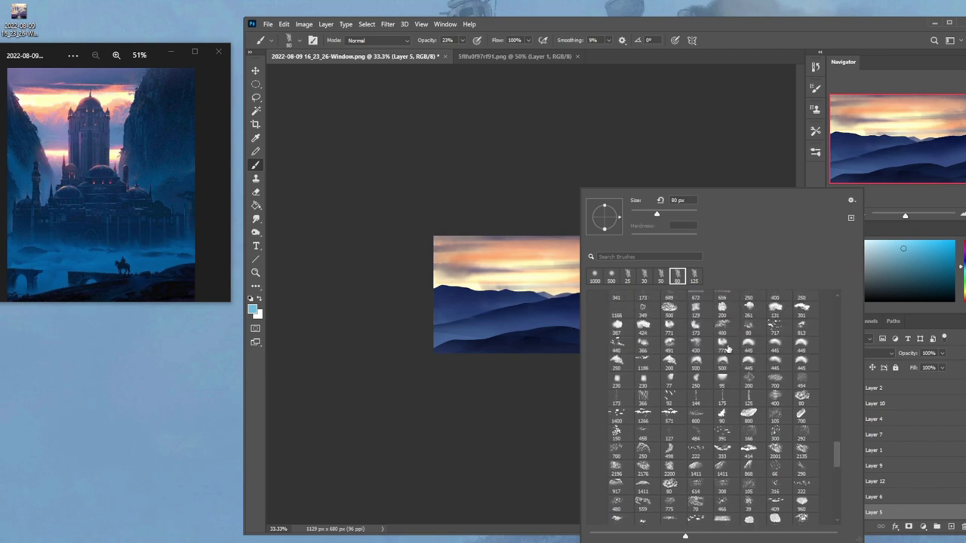
left_click(693, 326)
left_click(744, 114)
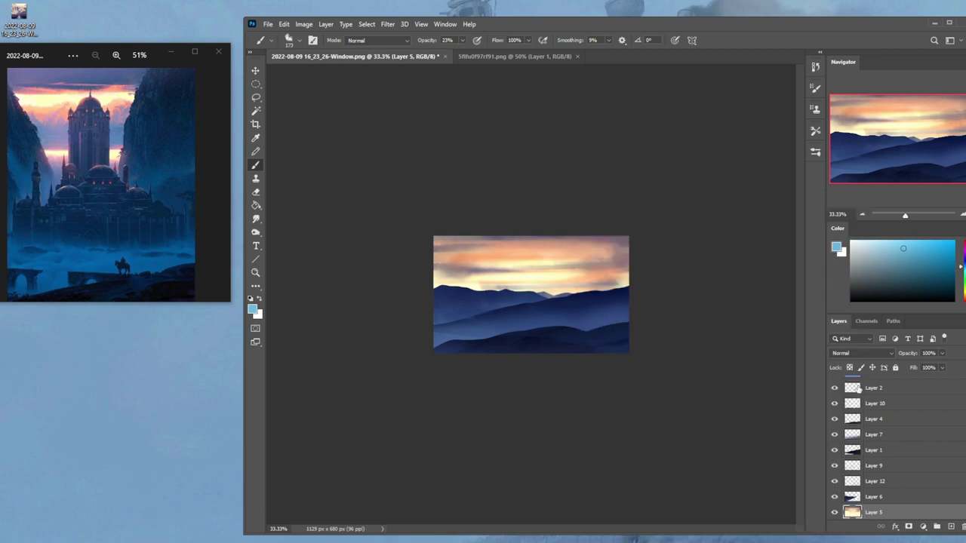
left_click(462, 42)
left_click_drag(461, 51, 471, 51)
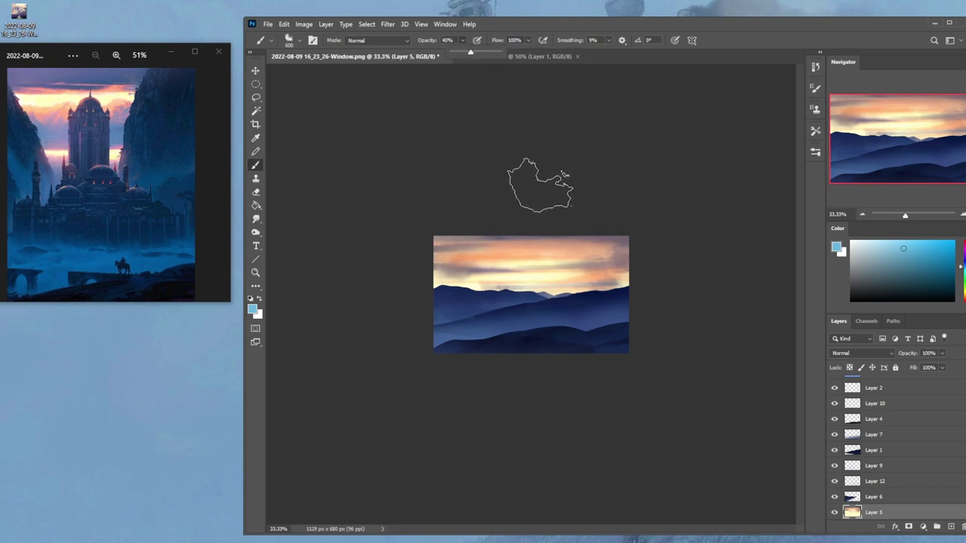
Sample a greyish mauve from the sky and try a dab with the 300 px brush at 100% opacity.
left_click(615, 280)
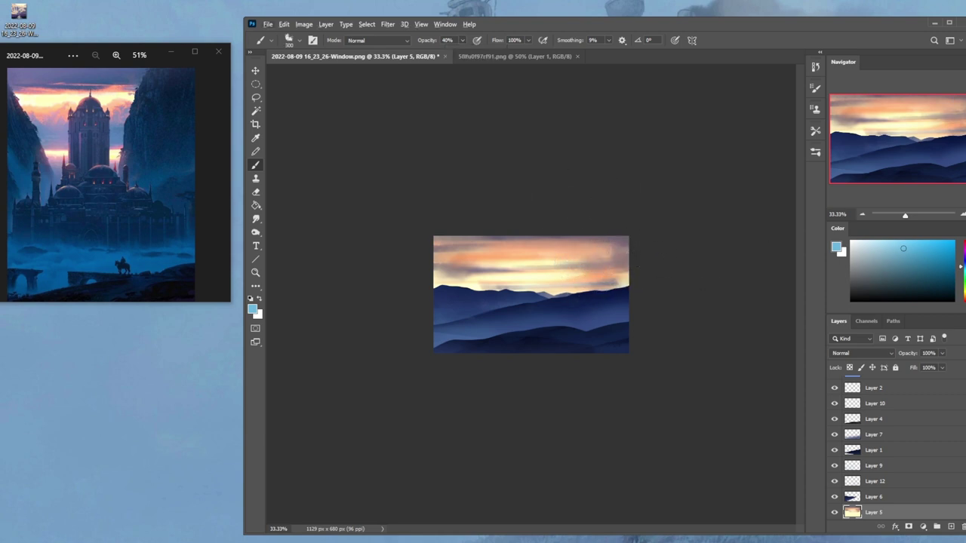
left_click(964, 275)
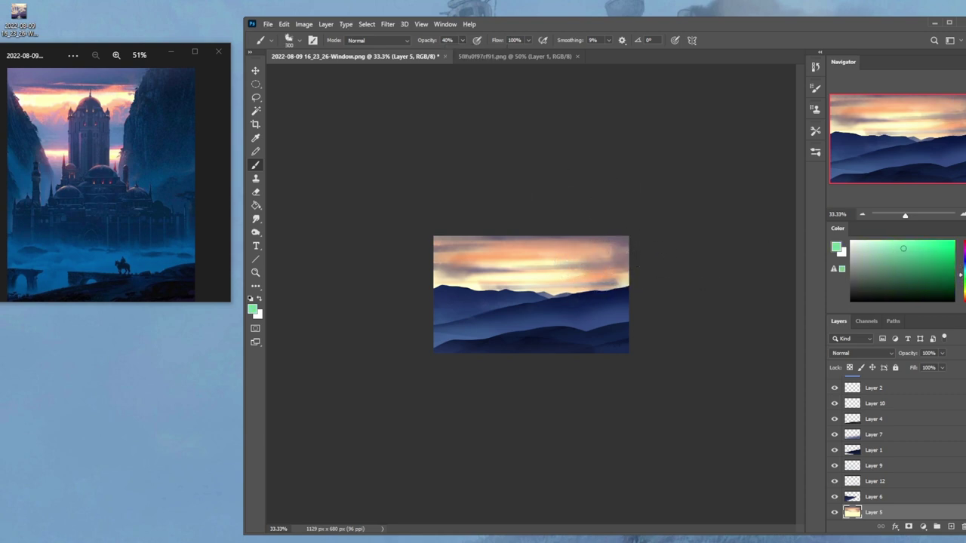
left_click(482, 264, "alt")
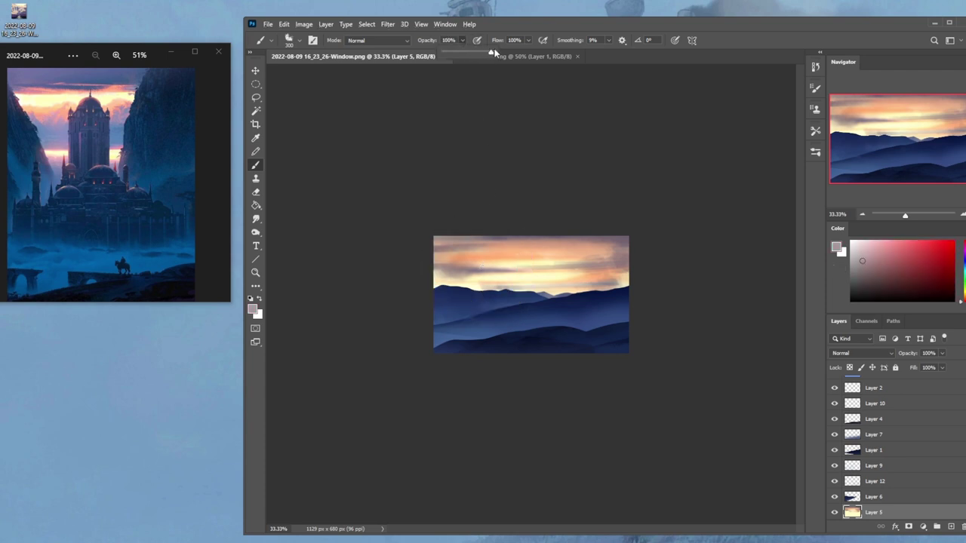
left_click(604, 261)
key("ctrl+z")
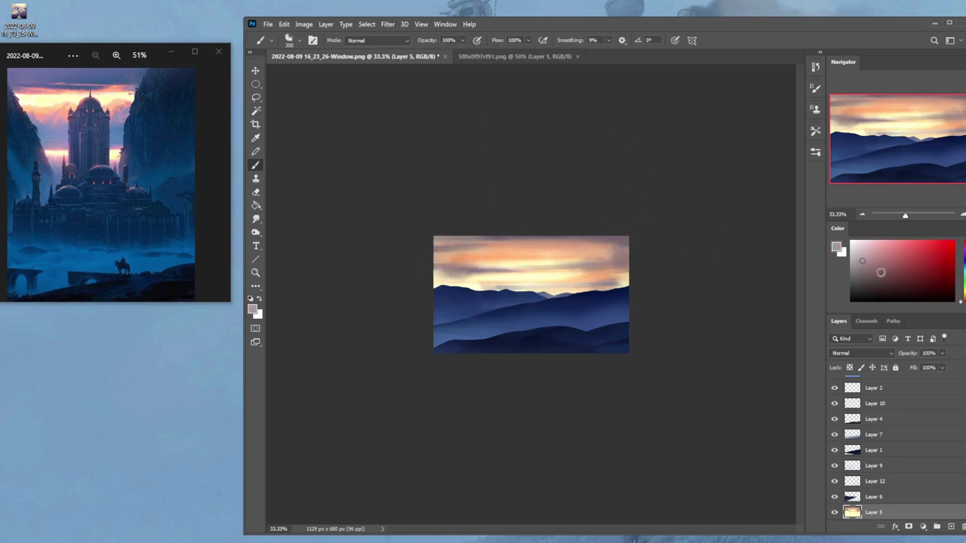
Add a new layer above Layer 5 and paint dark purple clouds over both sides of the sky with the 300 px brush.
left_click_drag(963, 294, 963, 255)
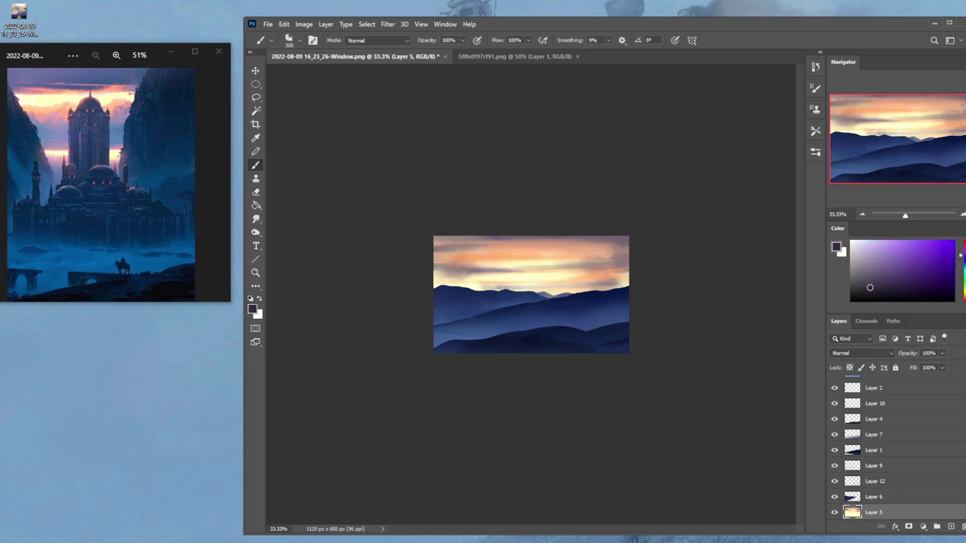
left_click_drag(626, 258, 610, 262)
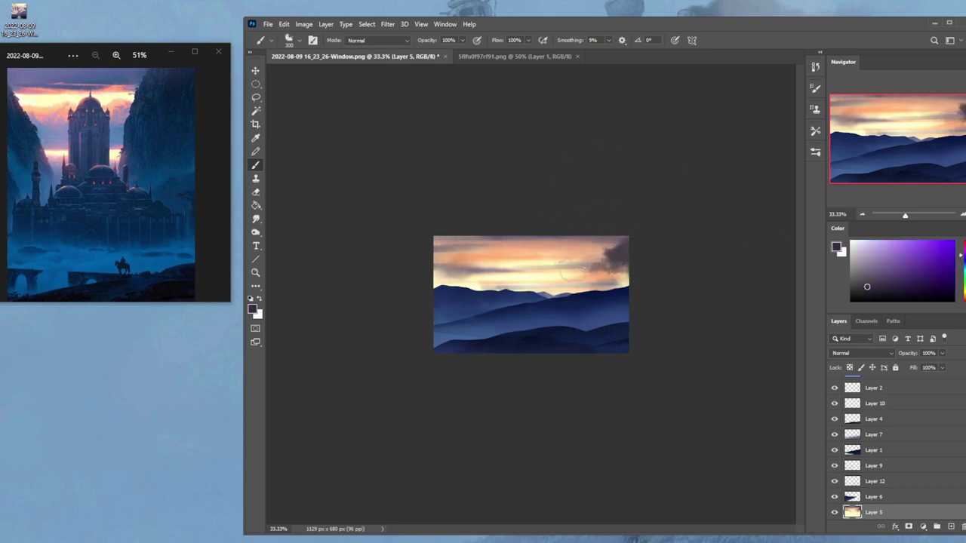
key("ctrl+z")
left_click(952, 527)
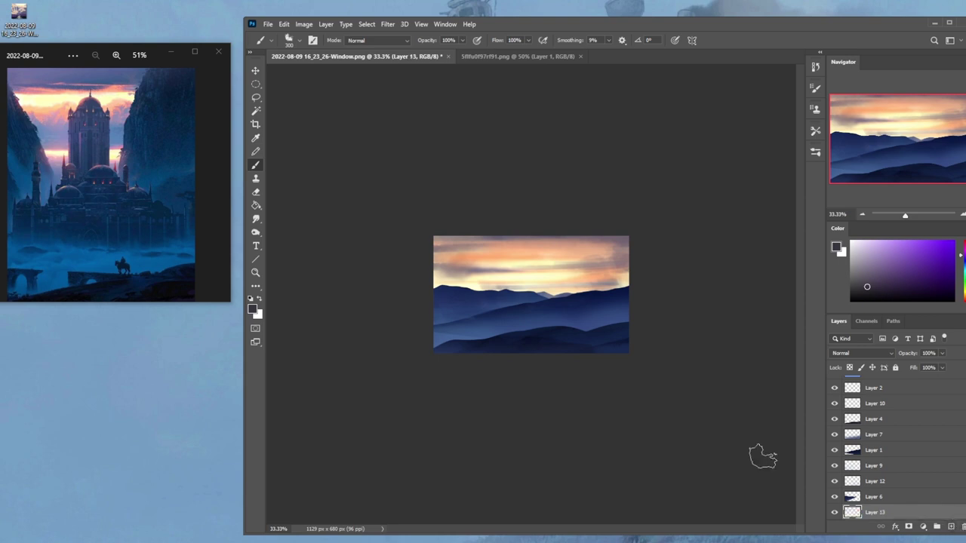
mouse_move(623, 255)
left_mouse_down()
mouse_move(548, 265)
mouse_move(614, 258)
mouse_move(602, 245)
mouse_move(622, 228)
mouse_move(490, 260)
mouse_move(485, 276)
mouse_move(434, 250)
left_mouse_up()
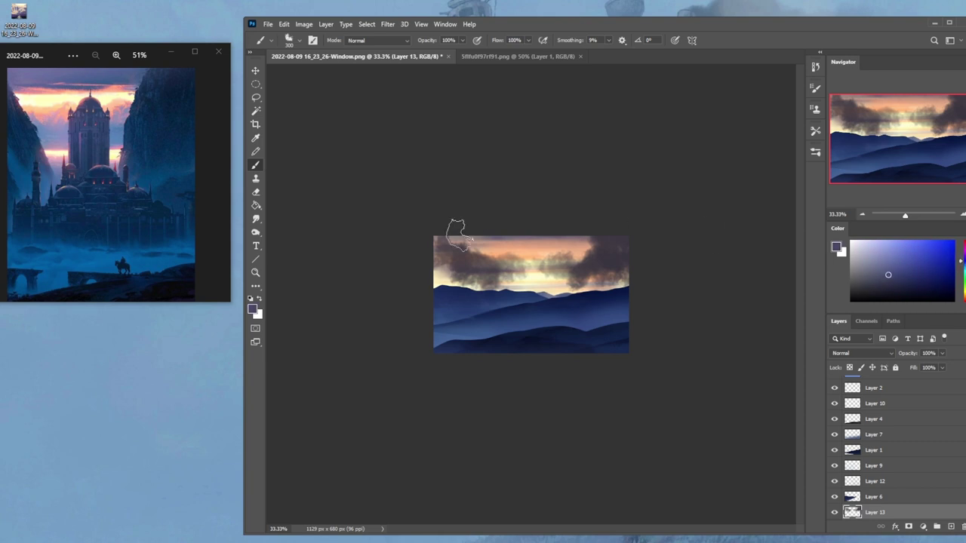
mouse_move(479, 276)
left_mouse_down()
mouse_move(453, 270)
mouse_move(444, 247)
mouse_move(403, 221)
mouse_move(510, 261)
left_mouse_up()
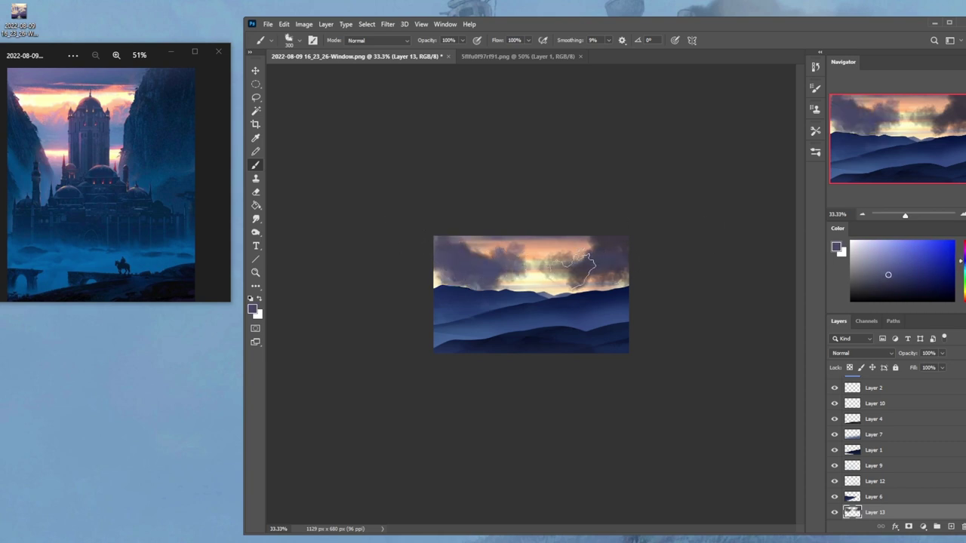
mouse_move(572, 270)
left_mouse_down()
mouse_move(536, 266)
mouse_move(600, 267)
mouse_move(584, 242)
mouse_move(559, 235)
left_mouse_up()
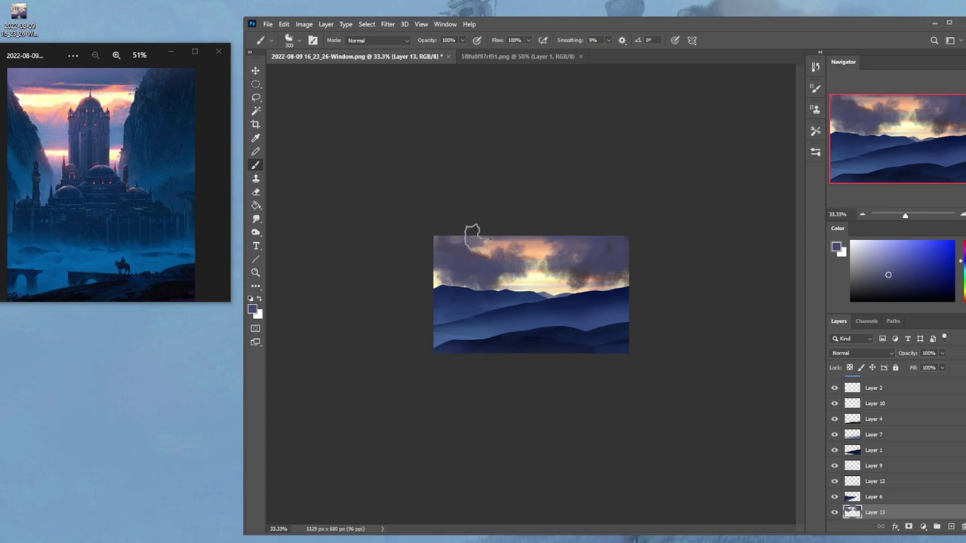
Give the eraser a textured cloud preset at 200 px and erase openings in the dark clouds above the horizon.
key("e")
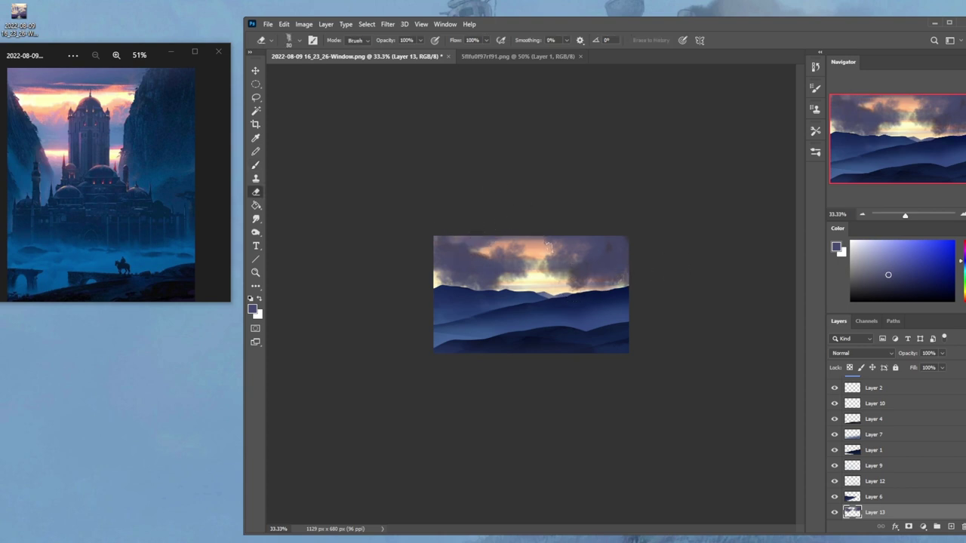
right_click(549, 246)
left_click_drag(811, 317, 812, 336)
left_click(582, 277)
left_click(660, 107)
mouse_move(588, 261)
left_mouse_down()
mouse_move(574, 290)
mouse_move(475, 290)
left_mouse_up()
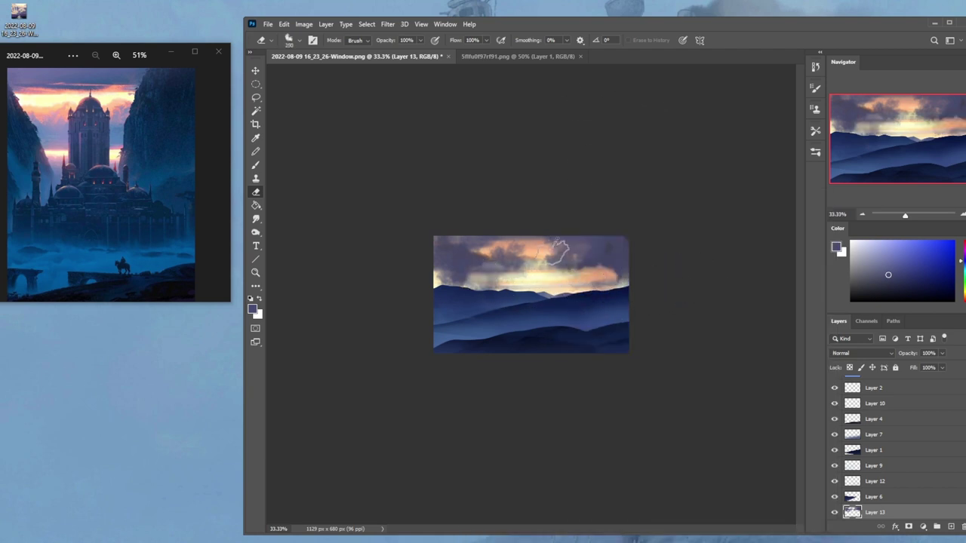
Try to thin the clouds on the left of the sky with an 800 px eraser.
key("bracketright")
key("bracketright")
key("bracketright")
key("bracketright")
key("bracketright")
key("bracketright")
key("bracketright")
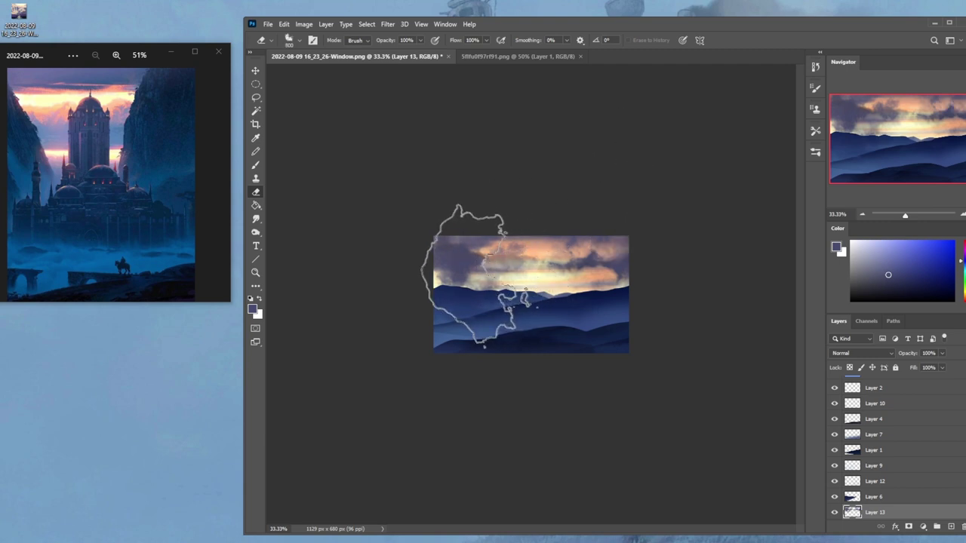
left_click_drag(476, 275, 406, 264)
key("bracketleft")
key("bracketleft")
key("bracketleft")
key("bracketleft")
key("ctrl+z")
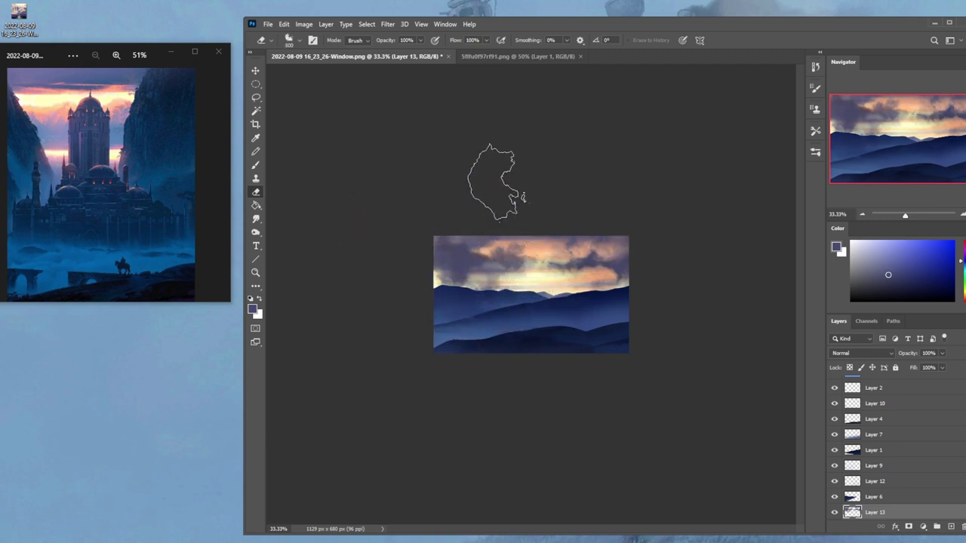
Erase horizontally through the clouds on the left of the sky with a 400 px eraser.
key("bracketleft")
left_click_drag(501, 266, 444, 266)
left_click_drag(504, 266, 405, 272)
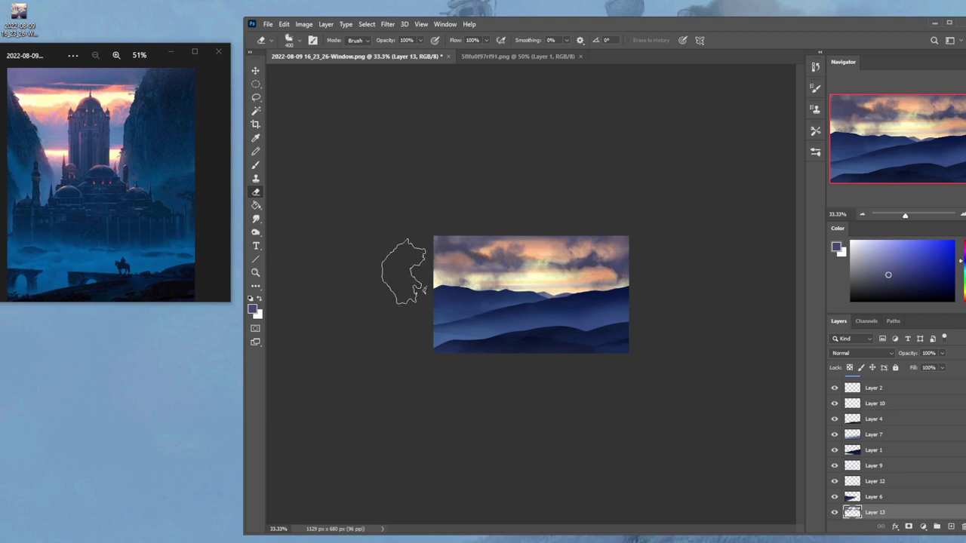
Break up the upper cloud edge left of centre with a 200 px eraser and clear the sky above the left ridge at 400 px.
key("bracketleft")
key("bracketleft")
key("bracketleft")
mouse_move(485, 240)
left_mouse_down()
mouse_move(548, 245)
mouse_move(514, 261)
left_mouse_up()
key("bracketright")
key("bracketright")
key("bracketright")
left_click_drag(498, 300, 428, 289)
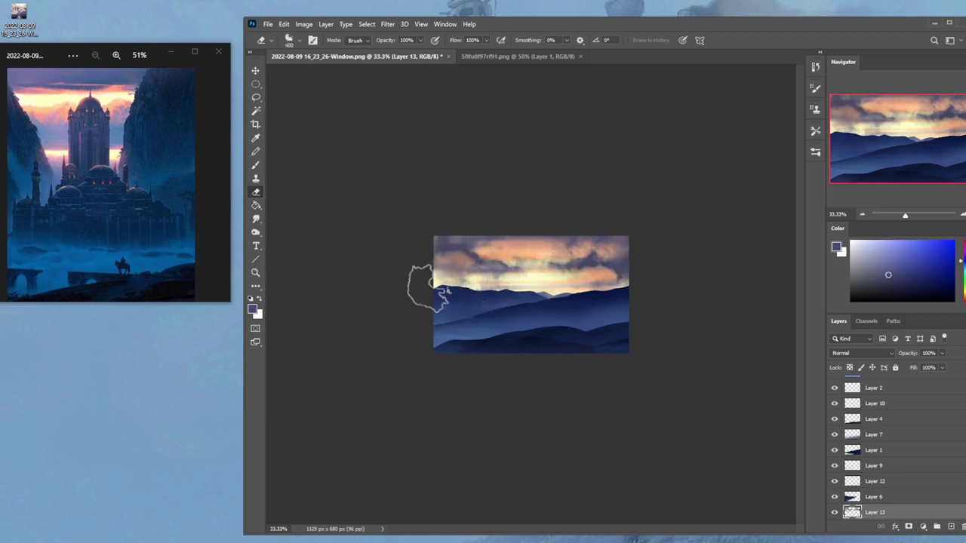
Paint a thin low cloud band above the left ridge with a small textured brush and refine it with a small eraser.
key("b")
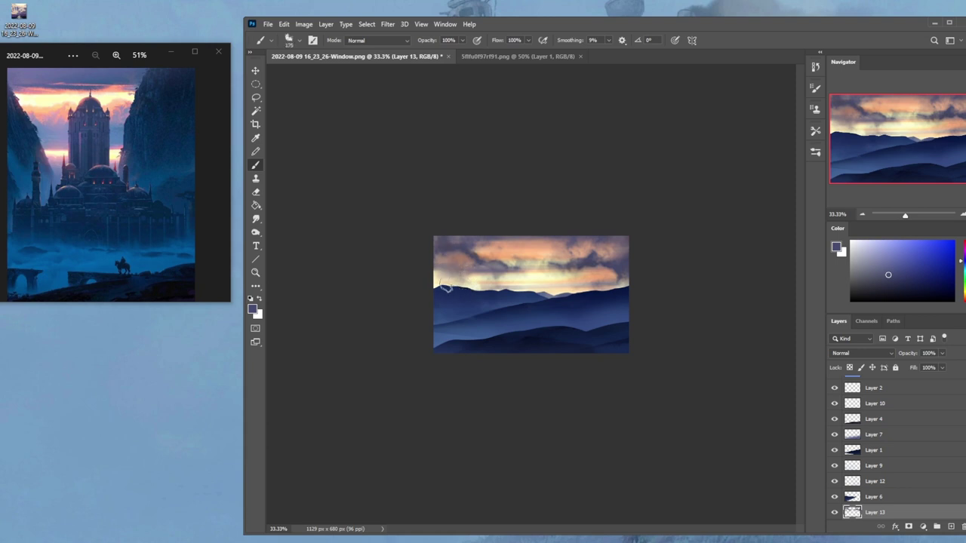
mouse_move(456, 284)
left_mouse_down()
mouse_move(431, 281)
mouse_move(480, 280)
left_mouse_up()
key("bracketleft")
key("bracketleft")
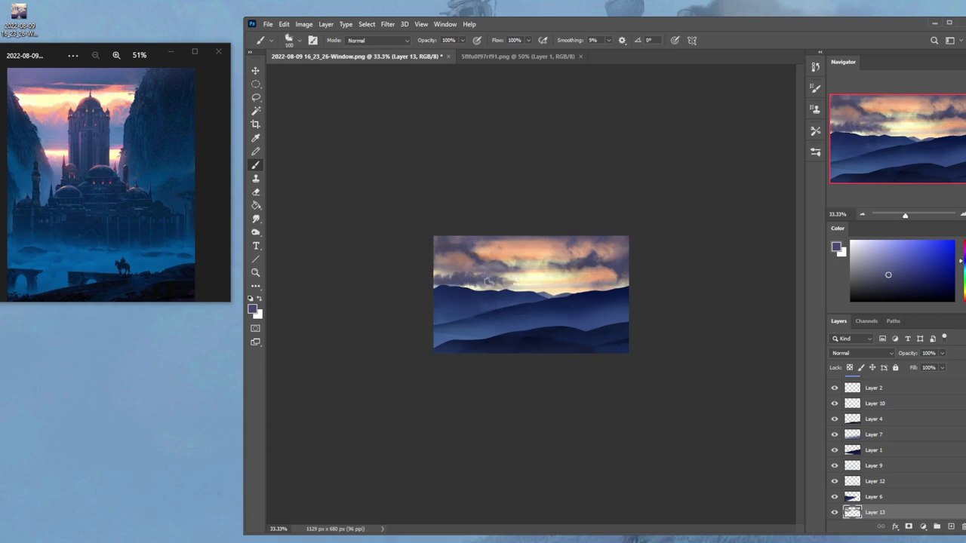
key("e")
key("bracketleft")
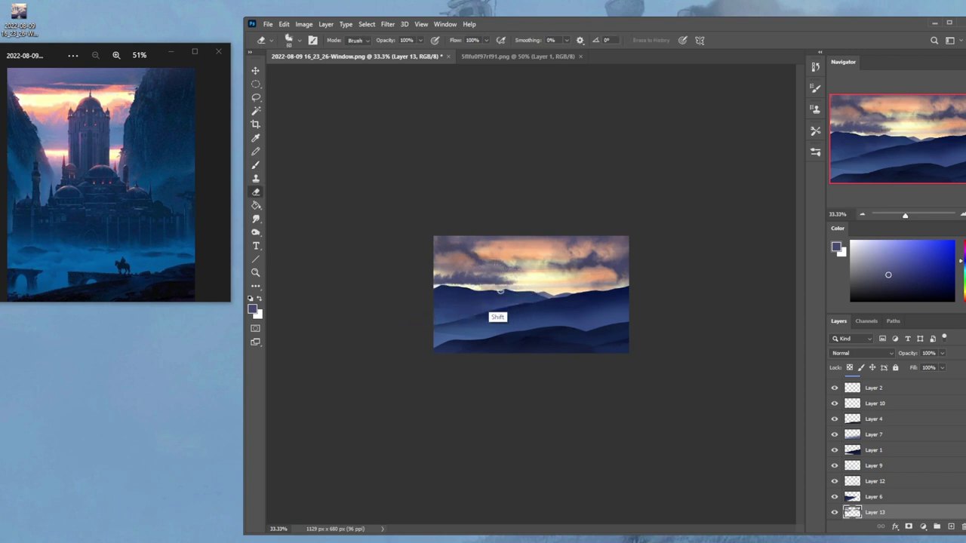
key("b")
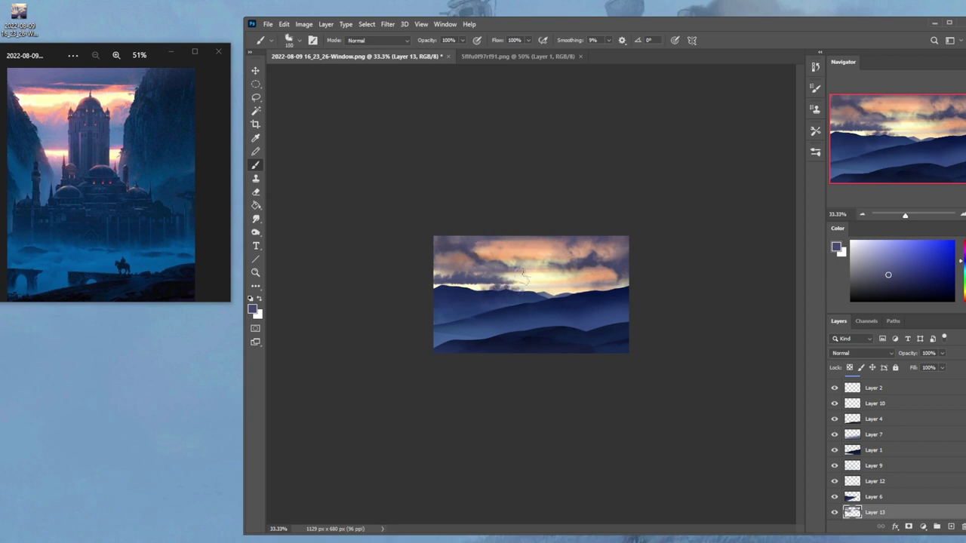
mouse_move(511, 292)
left_mouse_down()
mouse_move(440, 296)
mouse_move(566, 288)
mouse_move(497, 291)
mouse_move(524, 295)
left_mouse_up()
key("e")
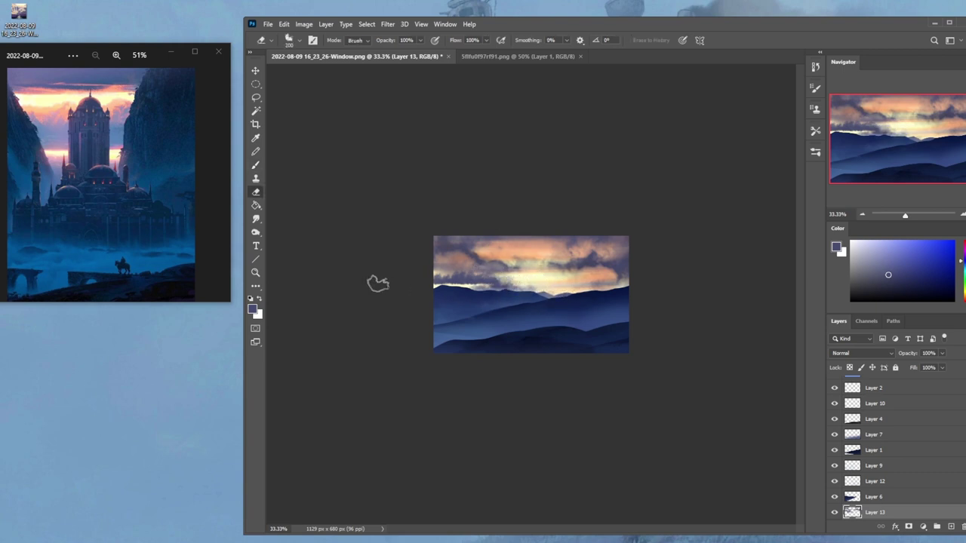
Extend cloud streaks through the centre of the sky and just above the ridges in a sampled grey-purple, erasing excess between strokes.
key("b")
mouse_move(595, 257)
left_mouse_down()
mouse_move(500, 264)
mouse_move(620, 250)
mouse_move(502, 268)
left_mouse_up()
left_click(547, 258, "alt")
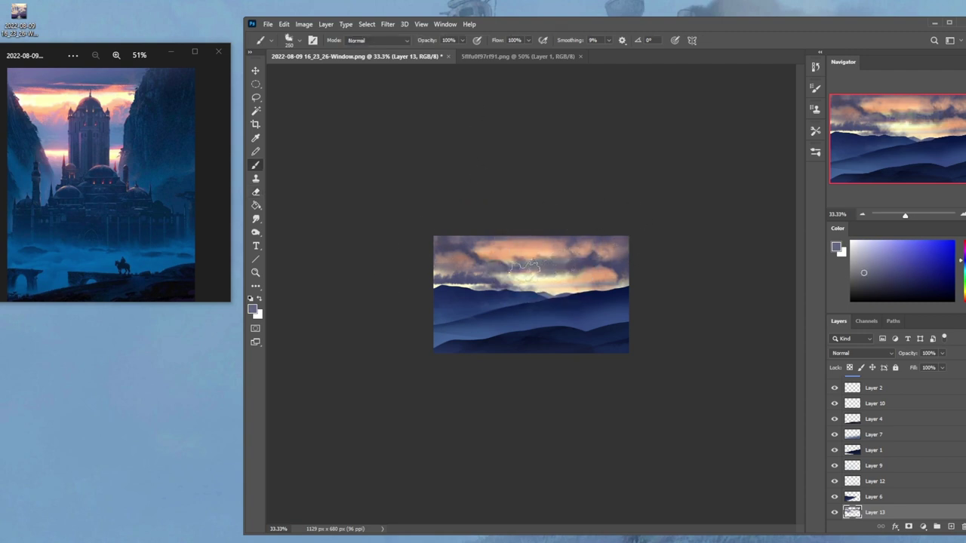
key("e")
mouse_move(526, 264)
left_mouse_down()
mouse_move(557, 254)
mouse_move(504, 268)
mouse_move(542, 272)
left_mouse_up()
key("b")
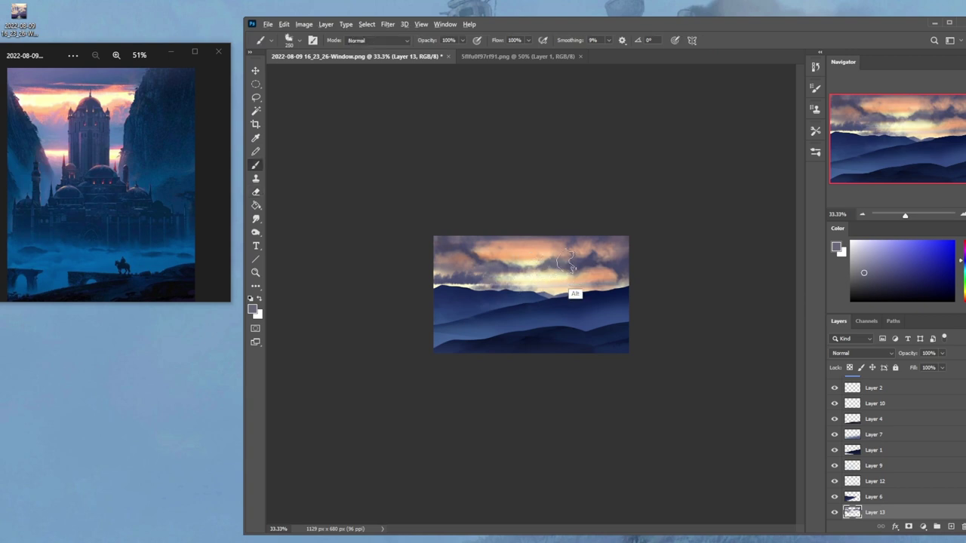
mouse_move(579, 270)
left_mouse_down()
mouse_move(574, 280)
mouse_move(457, 283)
left_mouse_up()
left_click_drag(528, 283, 442, 287)
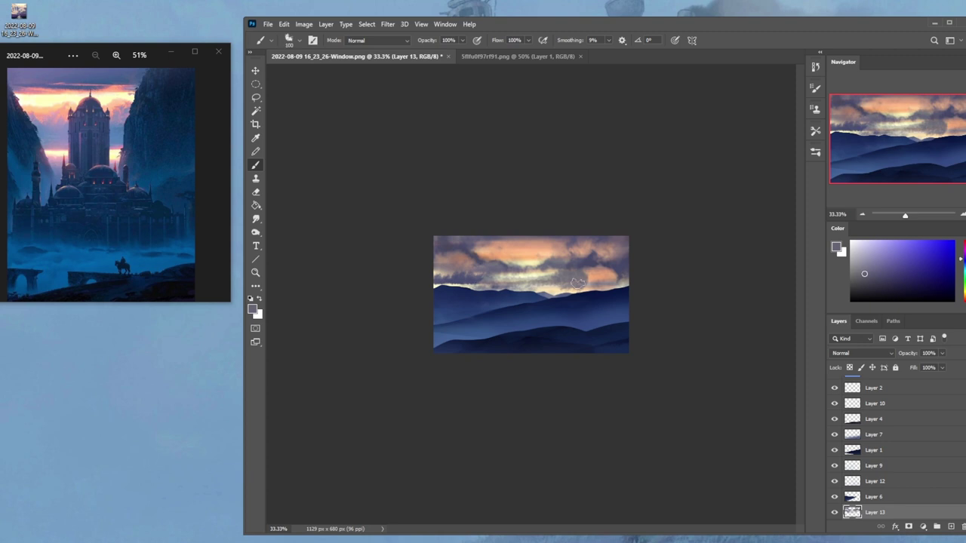
Brighten the sky on Layer 5 with the Dodge tool at 1400 px, Highlights range and 16% exposure, redoing the stroke once.
key("ctrl+minus")
key("bracketright")
key("bracketright")
key("bracketright")
key("bracketright")
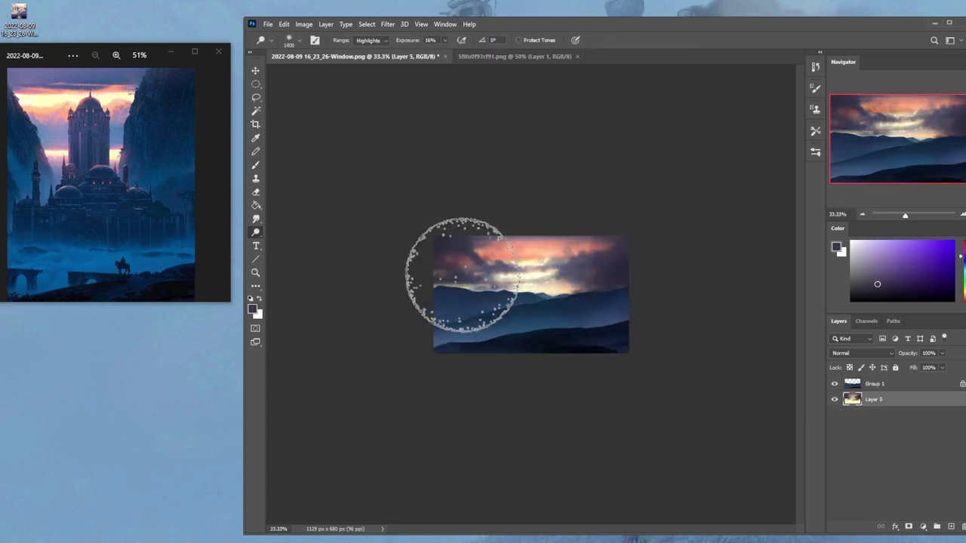
key("ctrl+z")
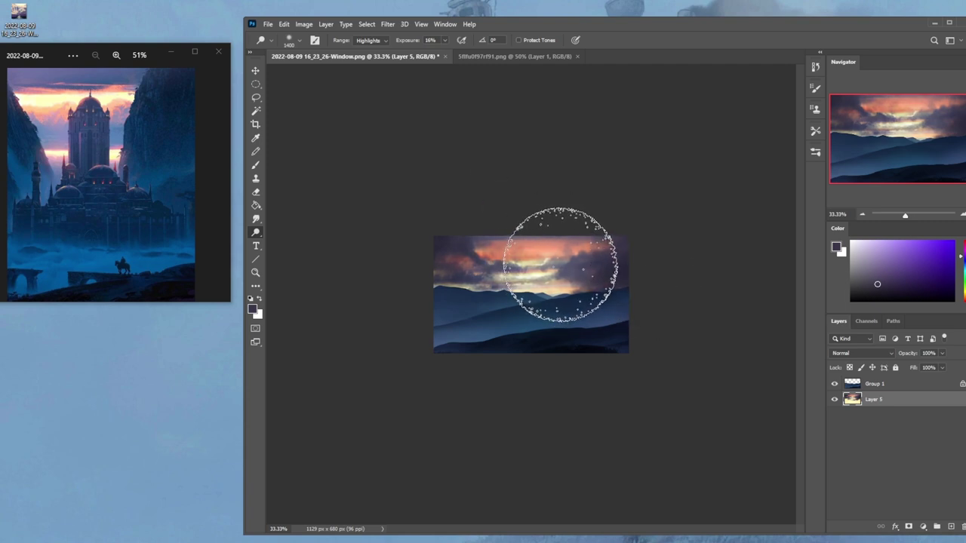
left_click_drag(505, 276, 481, 267)
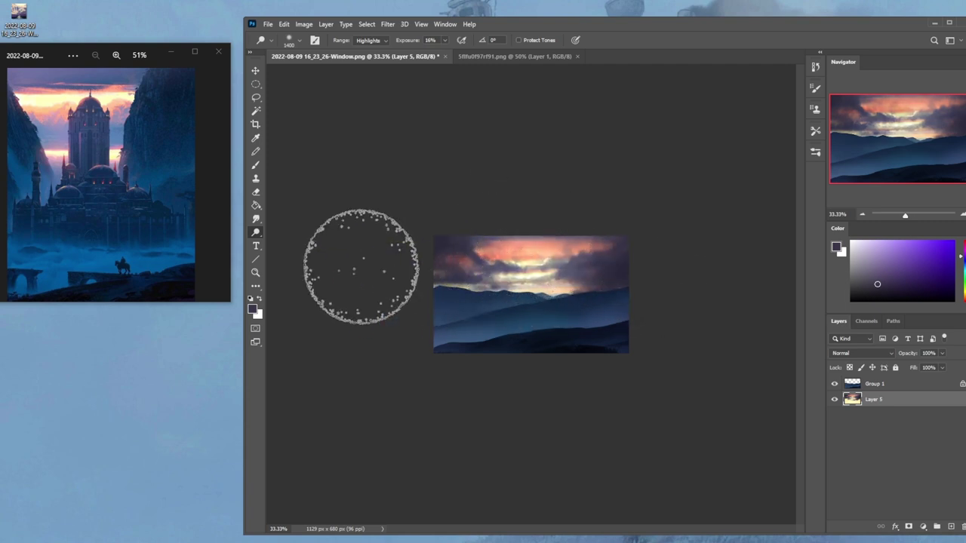
Dodge the orange cloud band in the upper sky with 500 px and 400 px strokes.
key("bracketleft")
key("bracketleft")
key("bracketleft")
key("bracketleft")
key("bracketleft")
key("bracketleft")
key("bracketleft")
key("bracketleft")
key("bracketleft")
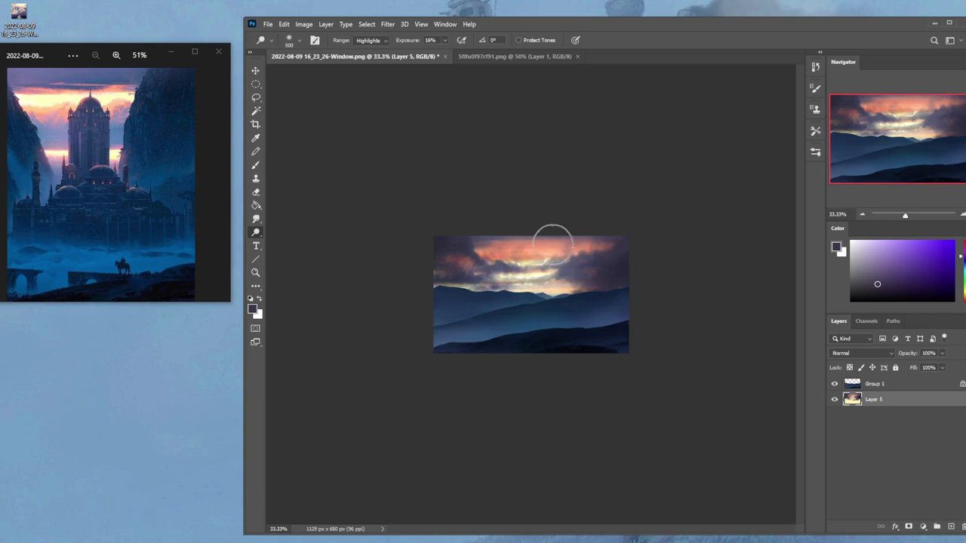
left_click_drag(562, 247, 431, 254)
key("bracketleft")
left_click_drag(542, 255, 479, 255)
Enlarge the dodge brush to 700 px and undo the last two dodge strokes.
key("bracketright")
key("bracketright")
key("bracketright")
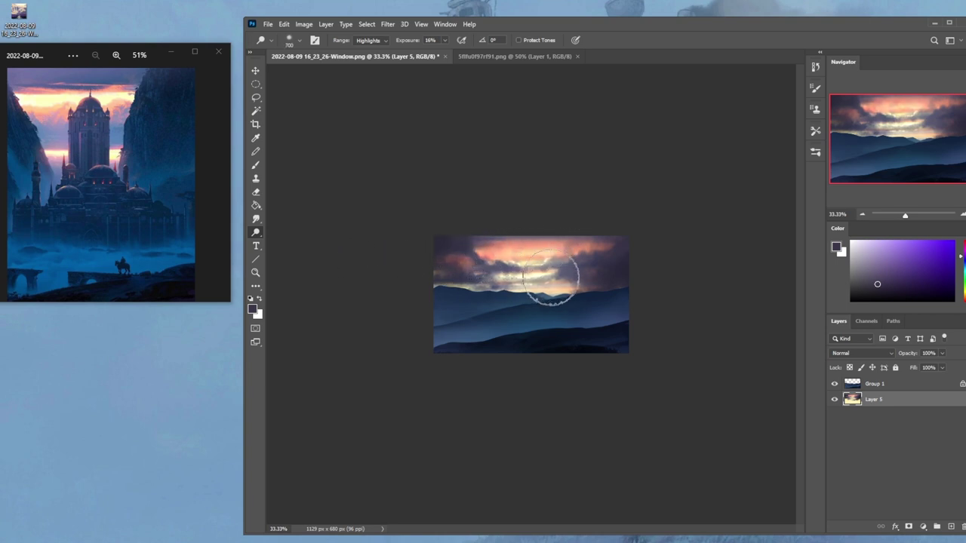
key("ctrl+z")
key("ctrl+z")
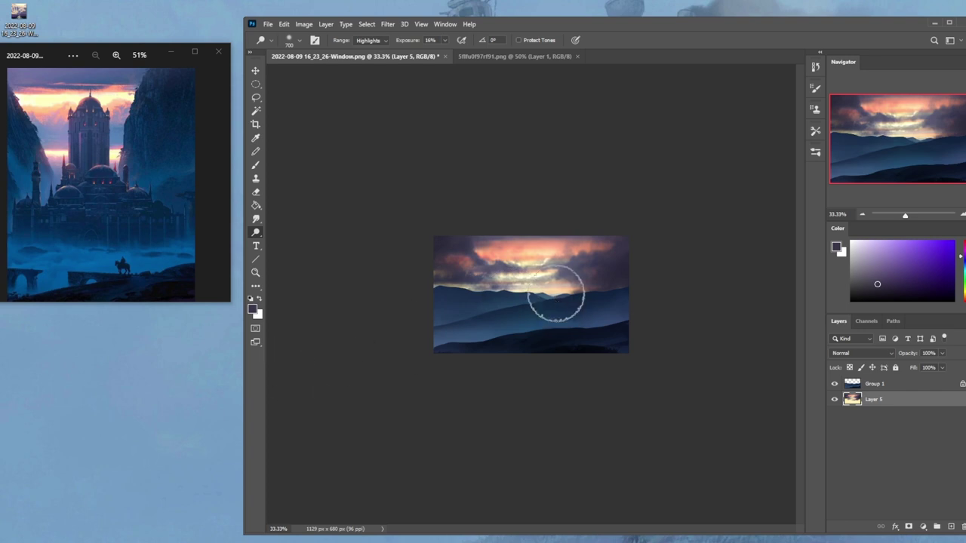
Add a layer above Layer 5, pick a light pinkish violet as the painting colour, and flatten the image.
left_click(951, 526)
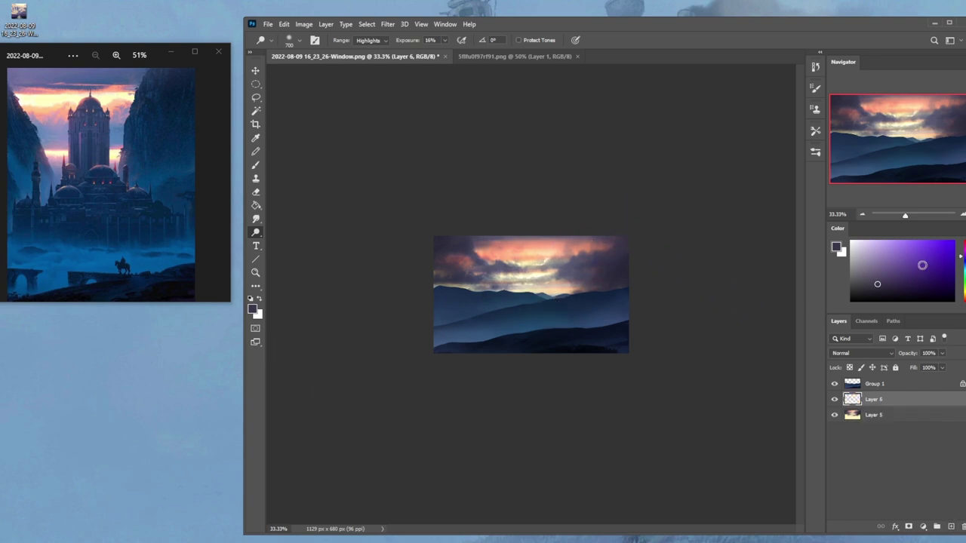
mouse_move(963, 258)
left_mouse_down()
mouse_move(963, 267)
mouse_move(963, 250)
left_mouse_up()
left_click(867, 244)
left_click_drag(867, 243, 877, 247)
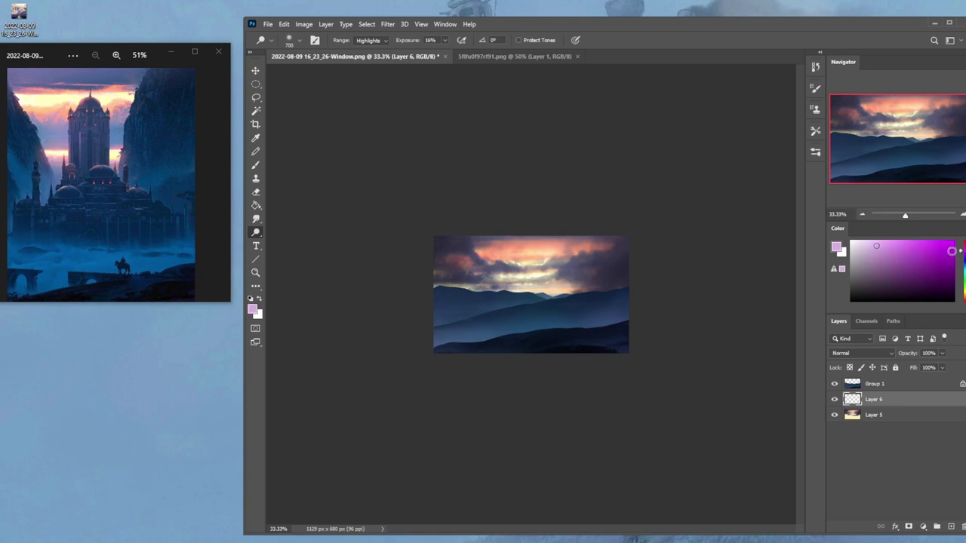
left_click(872, 245)
right_click(879, 390)
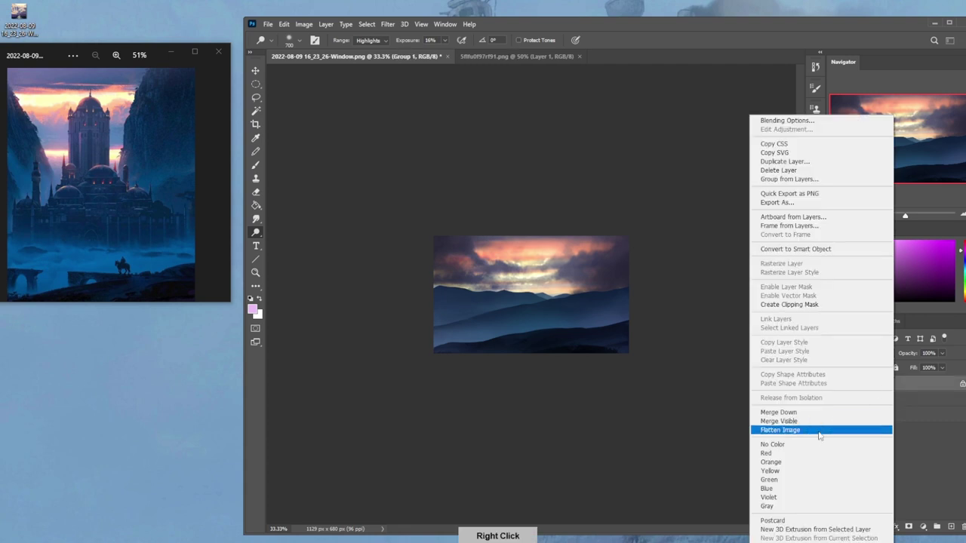
left_click(777, 429)
Test a glow dab at the horizon with the Lighten-mode brush, undo it, and set the brush opacity to 16%.
key("b")
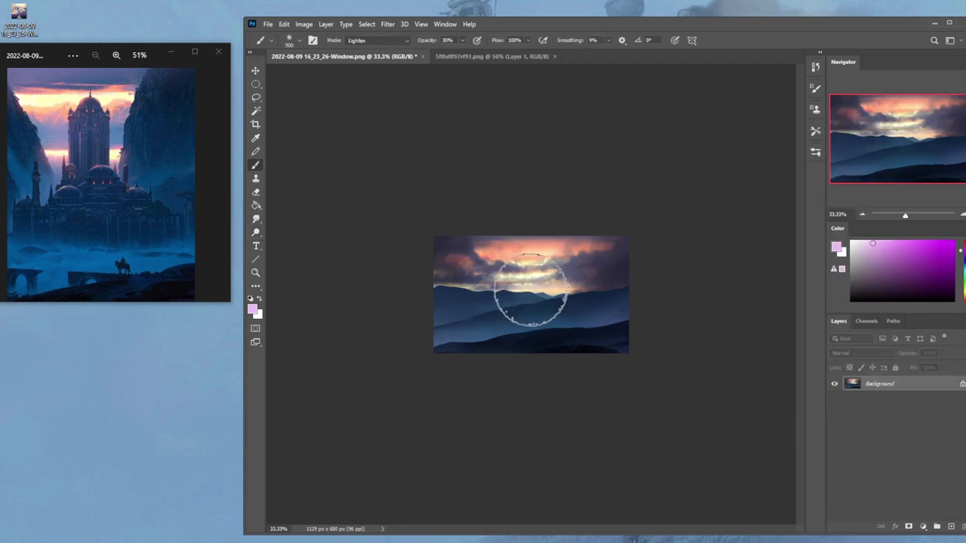
left_click(522, 291)
key("ctrl+z")
left_click_drag(462, 40, 451, 53)
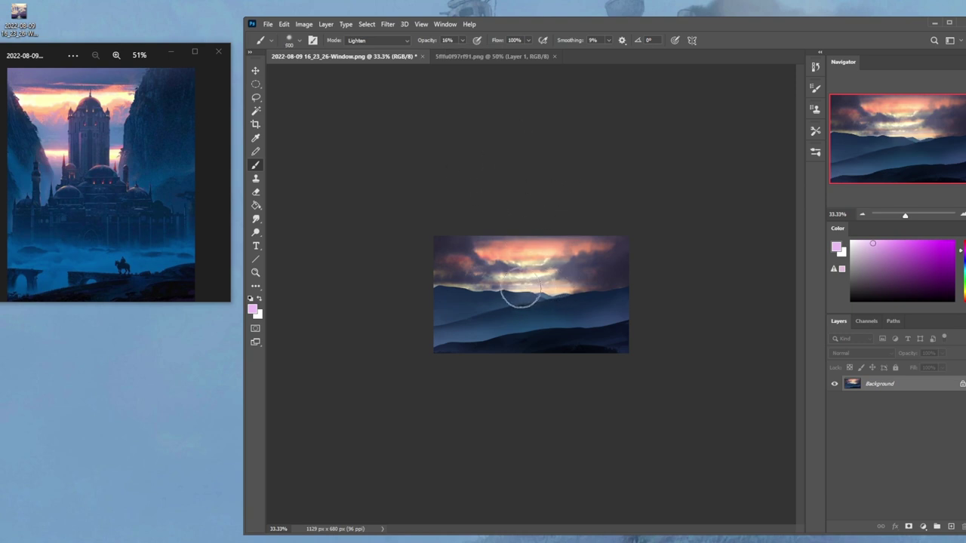
Build up the pinkish violet glow at the horizon with the Lighten brush, undo the stray dab, and vary the brush size up to 800 px.
key("]")
key("]")
key("]")
key("ctrl+z")
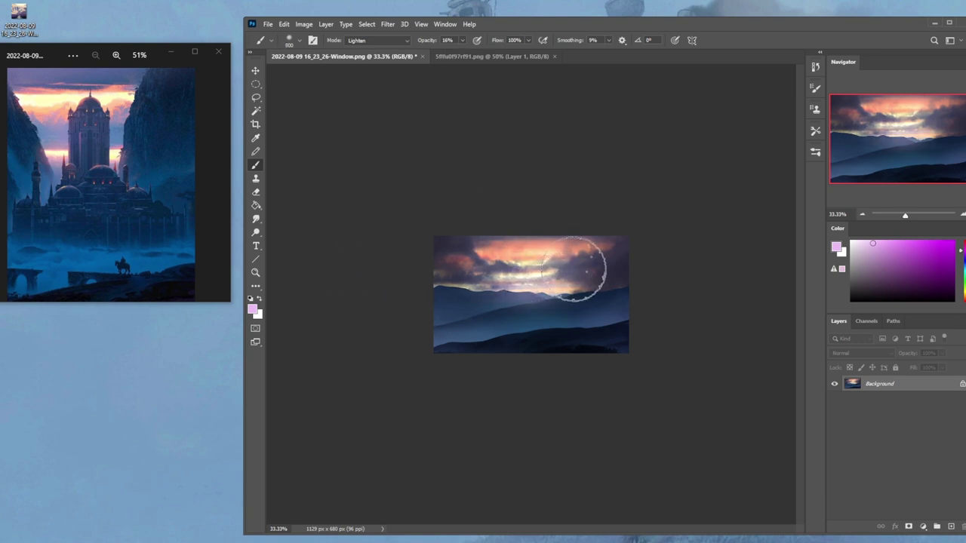
key("[")
key("[")
key("[")
key("[")
key("[")
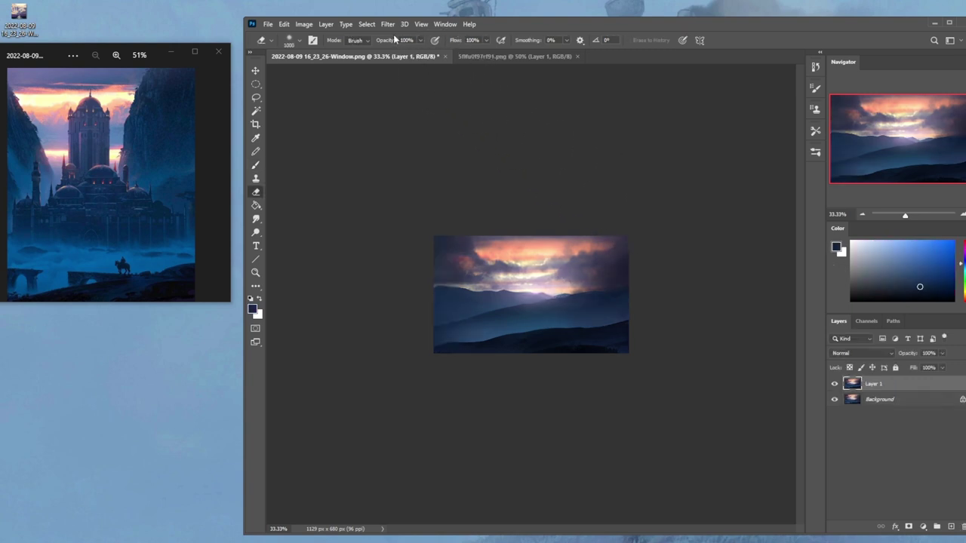
Apply a Gaussian Blur to Layer 1, the copy of the flattened painting.
left_click(388, 23)
mouse_move(406, 159)
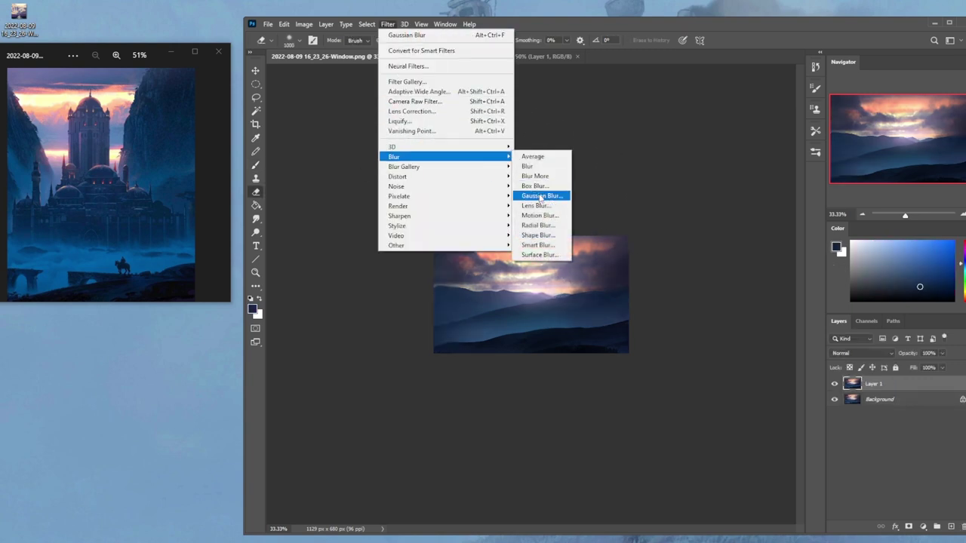
left_click(537, 195)
left_click(834, 224)
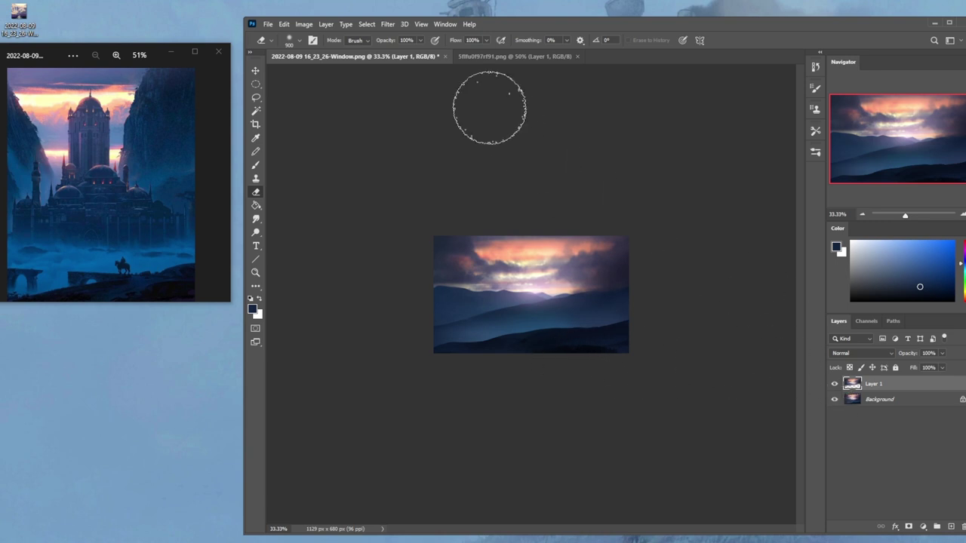
Apply a Gaussian Blur with a radius of 1.4 pixels to the partly erased Layer 1 and switch to the Eraser tool.
left_click(388, 25)
mouse_move(411, 157)
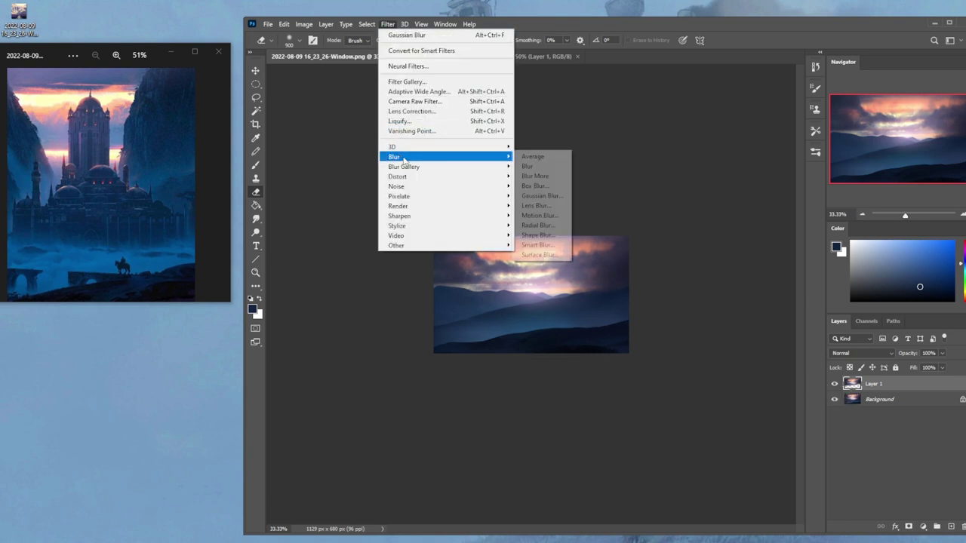
left_click(553, 198)
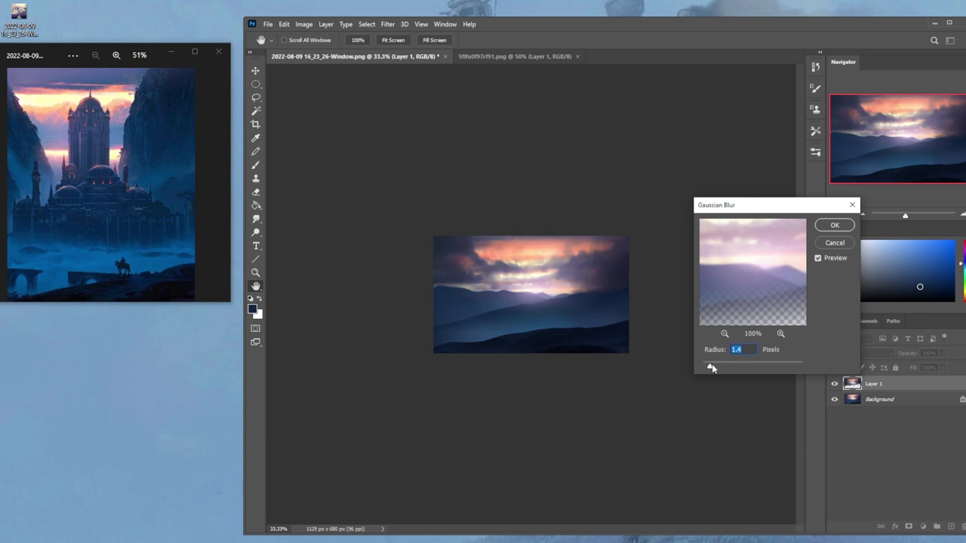
left_click(835, 225)
key("e")
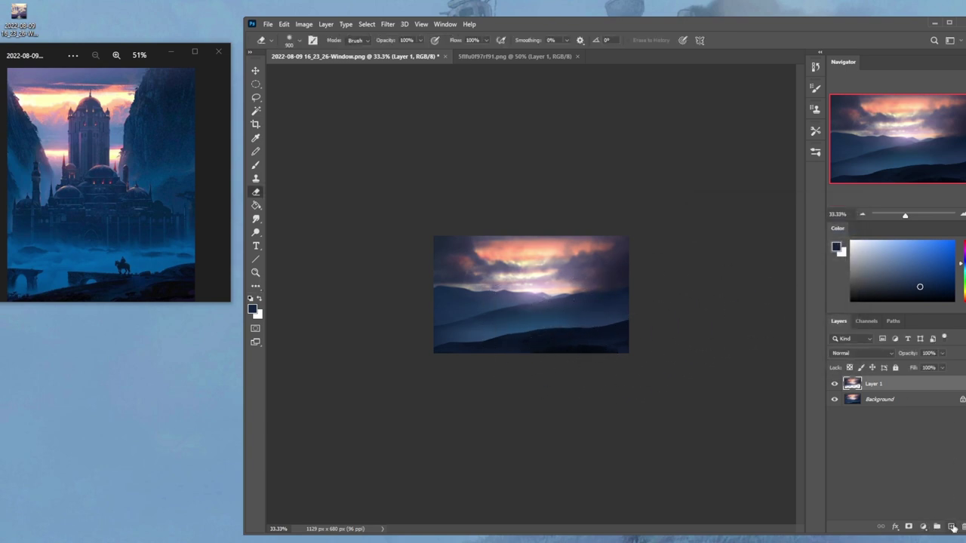
Create a dark cloaked figure silhouette on new layers and scale it down onto the crest of the foreground ridge.
left_click(952, 526)
key("l")
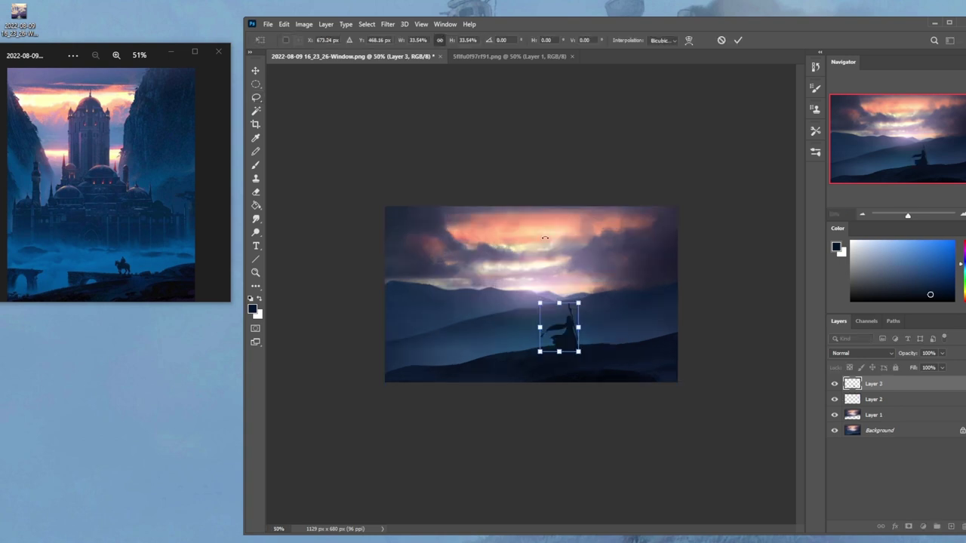
left_click_drag(579, 303, 545, 337)
left_click(739, 41)
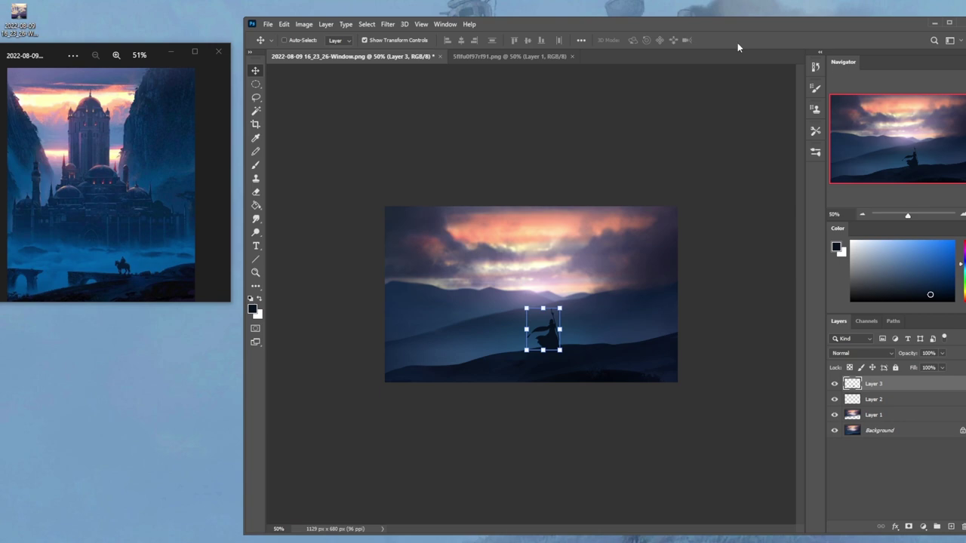
Switch to the Darken-mode brush and shrink it for detail painting around the figure on the ridge.
key("b")
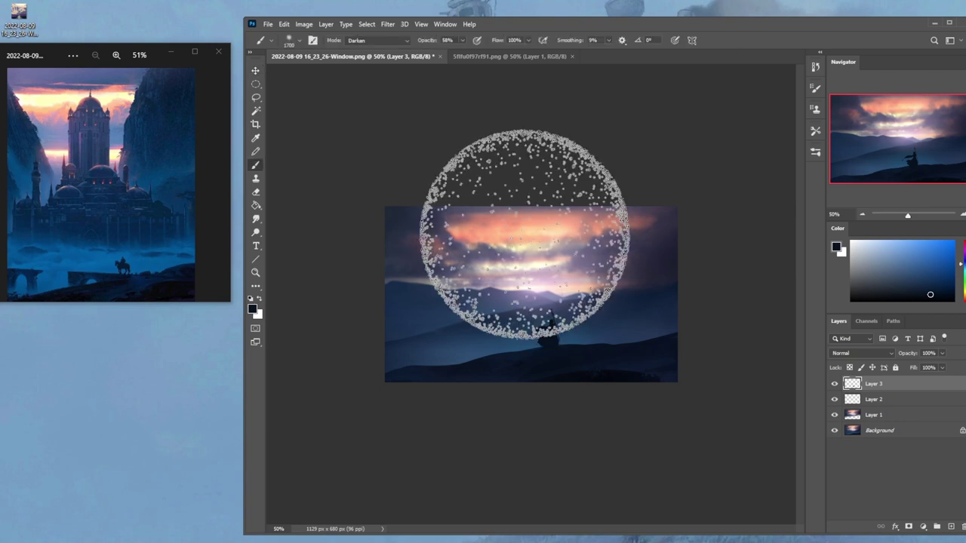
key("[")
key("[")
key("[")
key("[")
key("[")
key("[")
key("[")
key("[")
key("[")
key("[")
key("[")
key("[")
key("[")
key("[")
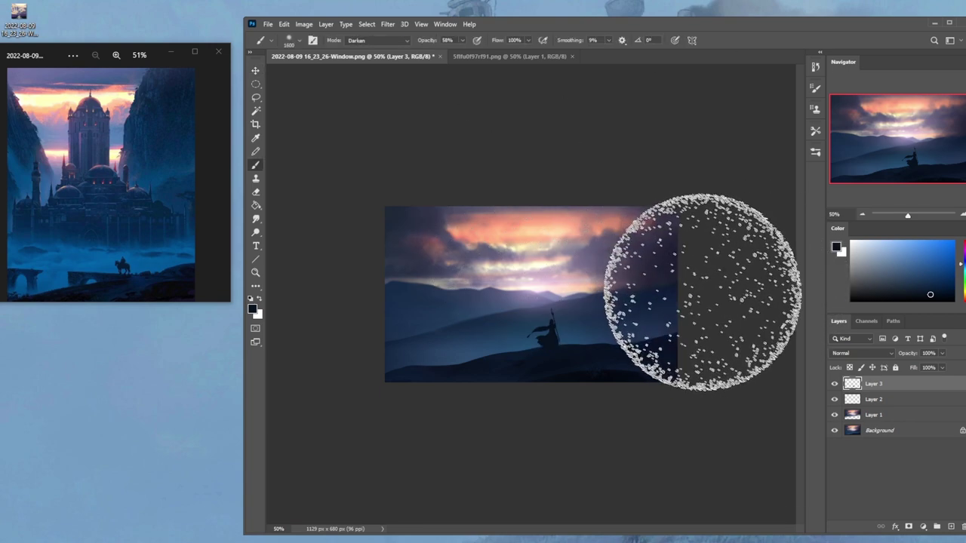
key("bracketleft")
key("bracketleft")
key("bracketleft")
key("bracketleft")
key("bracketleft")
key("bracketleft")
key("bracketleft")
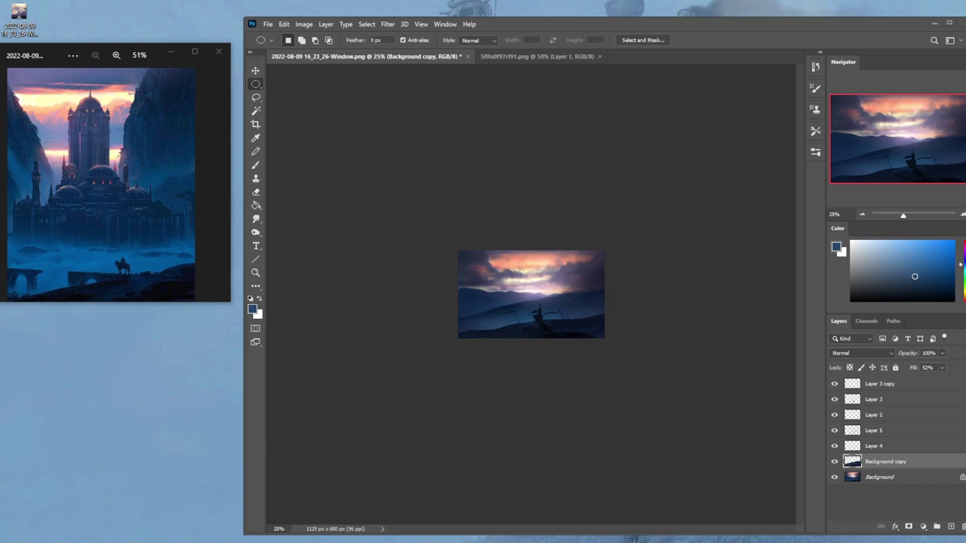
Select the figure's Layer 3 and toggle its visibility to check what it contains.
key("ctrl+plus")
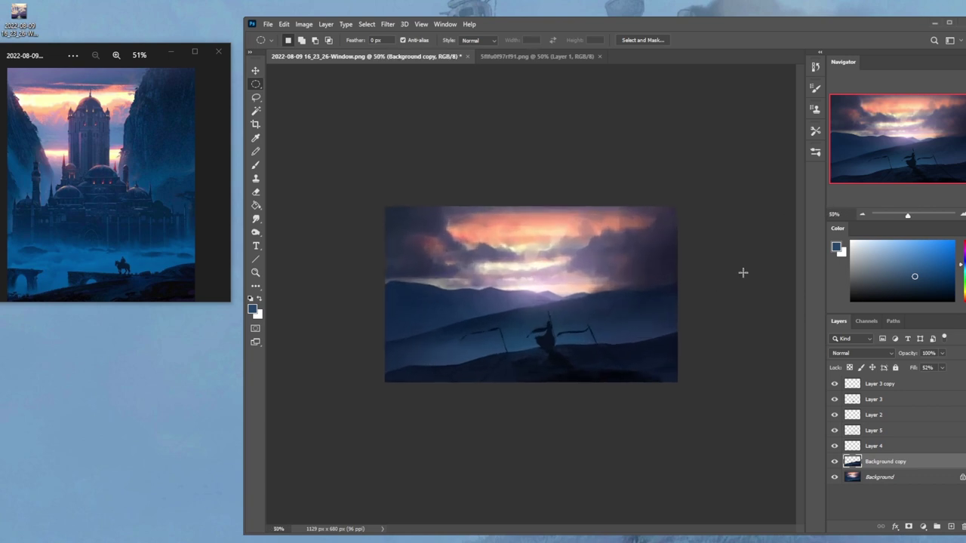
left_click(858, 405)
left_click(835, 403)
left_click(835, 404)
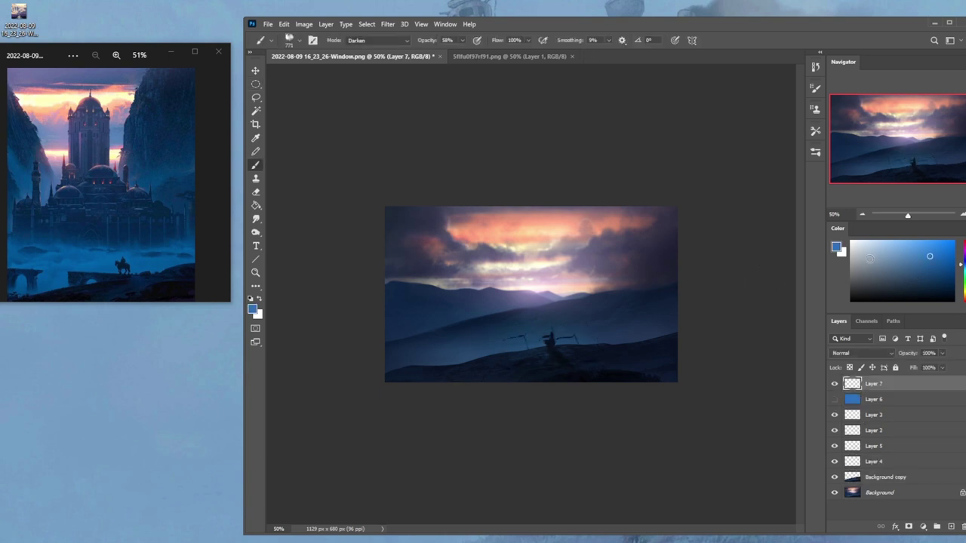
Pick a light greyish blue as the painting colour for Layer 7 and size the textured brush to 500 px.
left_click(870, 257)
key("[")
key("[")
key("[")
key("[")
key("[")
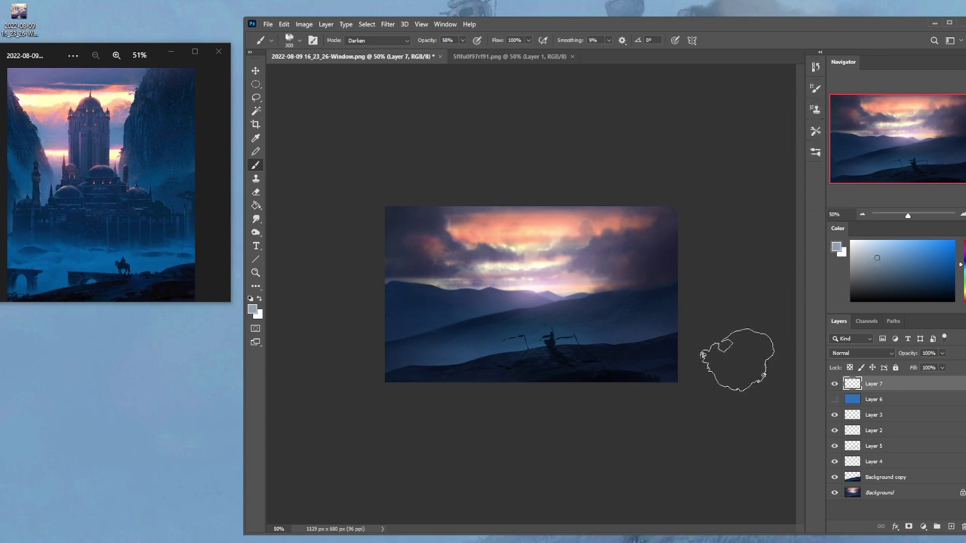
key("bracketright")
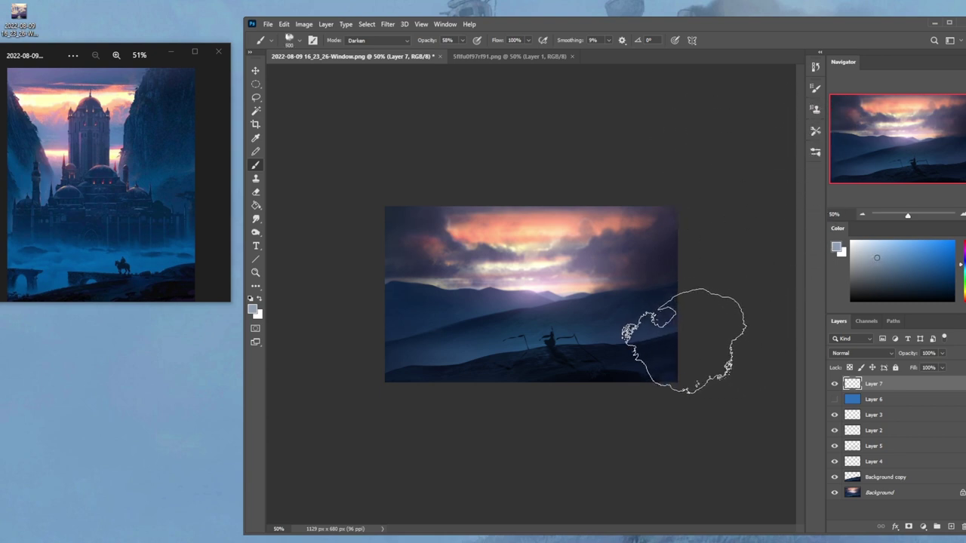
Test mist strokes over the hills' right end, undo them, and set the brush to Normal mode at 30% opacity.
left_click(393, 52)
left_click_drag(684, 342, 615, 368)
key("ctrl+z")
left_click_drag(463, 40, 452, 51)
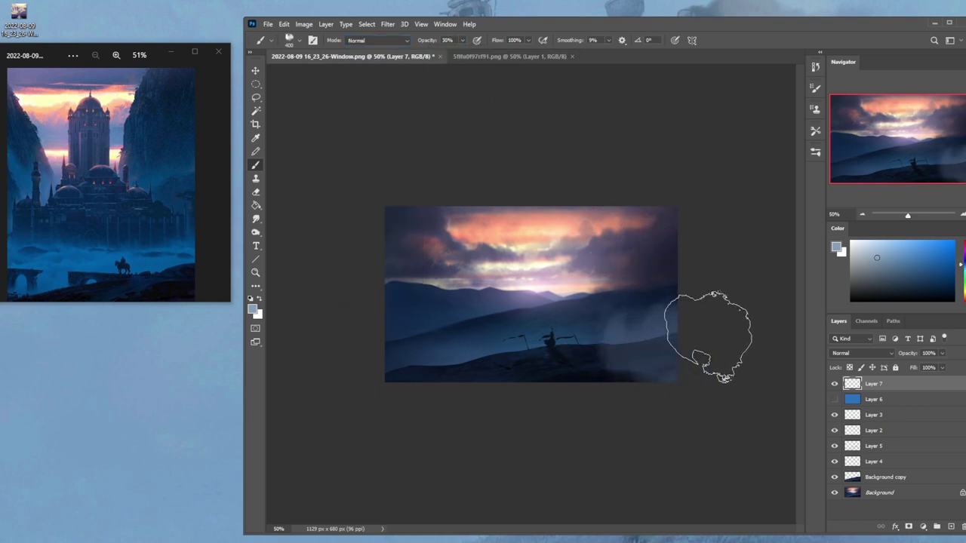
key("ctrl+z")
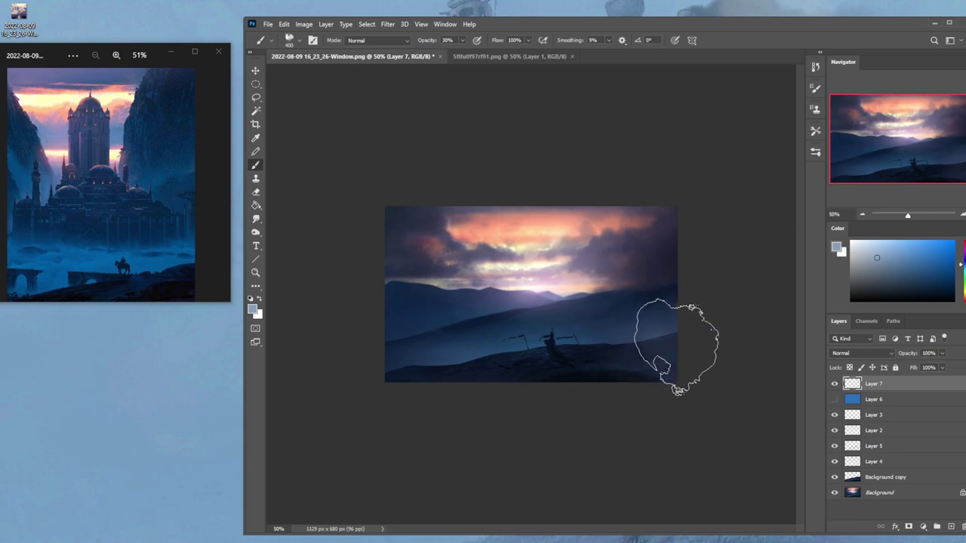
Paint faint mist over the right end and lower slopes of the hills with the textured brush, reducing it from 400 px to 200 px.
left_click_drag(674, 347, 639, 354)
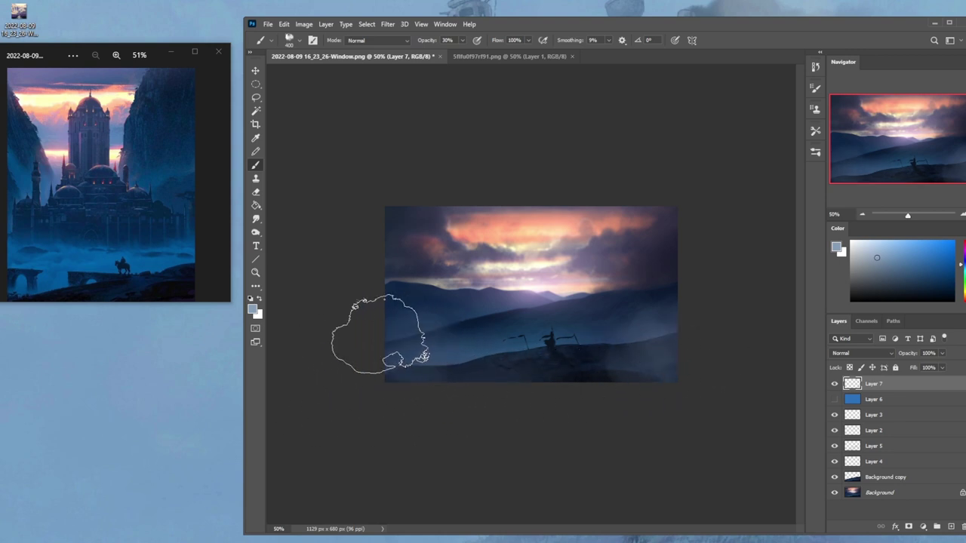
key("bracketleft")
key("bracketleft")
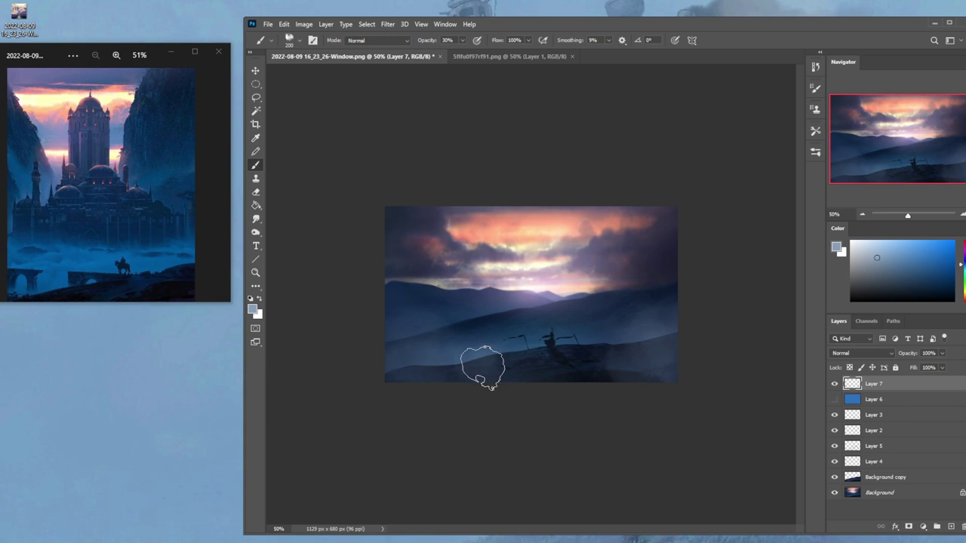
key("bracketleft")
key("bracketleft")
key("bracketleft")
key("bracketleft")
key("bracketleft")
key("bracketright")
key("bracketright")
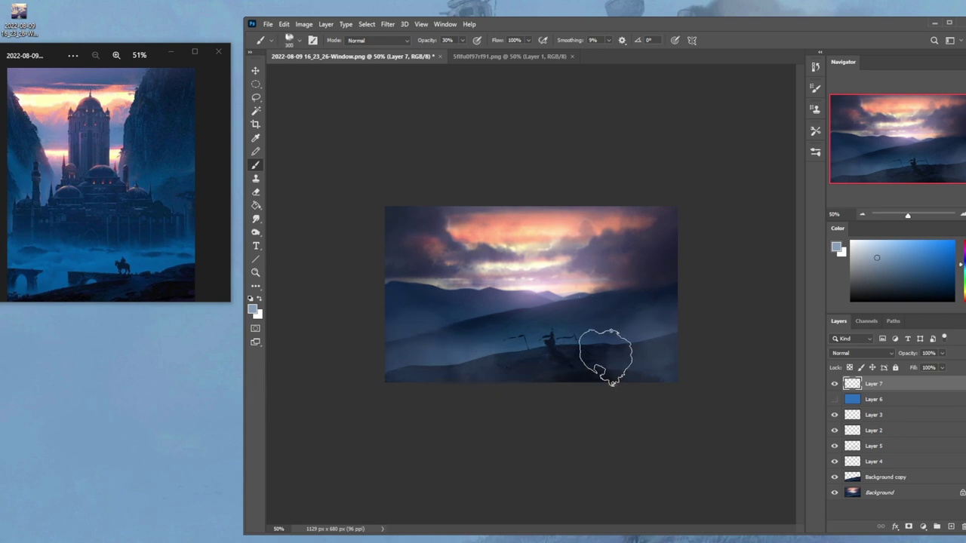
Brush thin mist along the bottom of the foreground ridge below the figure and reduce the brush size.
key("bracketleft")
left_click_drag(575, 363, 503, 376)
key("bracketleft")
key("bracketleft")
key("bracketleft")
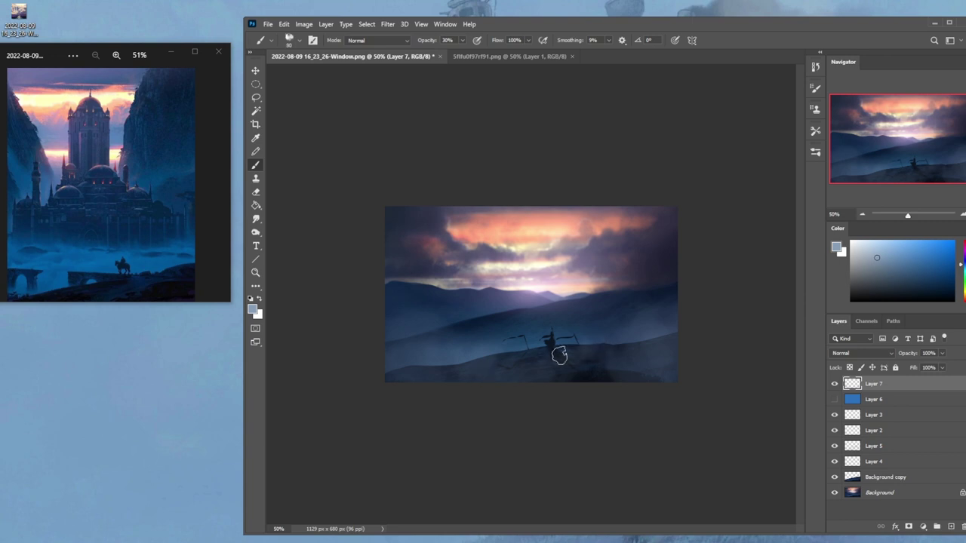
Add mist over the foreground ridge and the left valley while varying the brush size, ending at 250 px.
key("bracketright")
key("bracketright")
key("bracketright")
key("bracketright")
key("bracketright")
key("bracketright")
key("bracketleft")
key("bracketleft")
key("bracketleft")
key("bracketleft")
key("bracketleft")
key("bracketright")
key("bracketright")
key("bracketright")
key("bracketright")
key("bracketright")
key("bracketright")
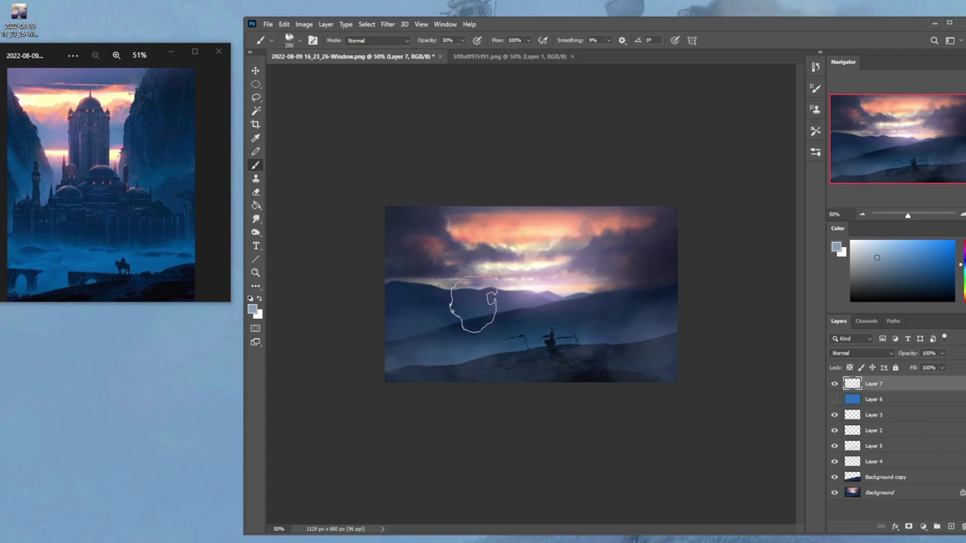
Switch to the Eraser, choose the recent 125 px textured brush preset, and soften the mist on Layer 7.
key("e")
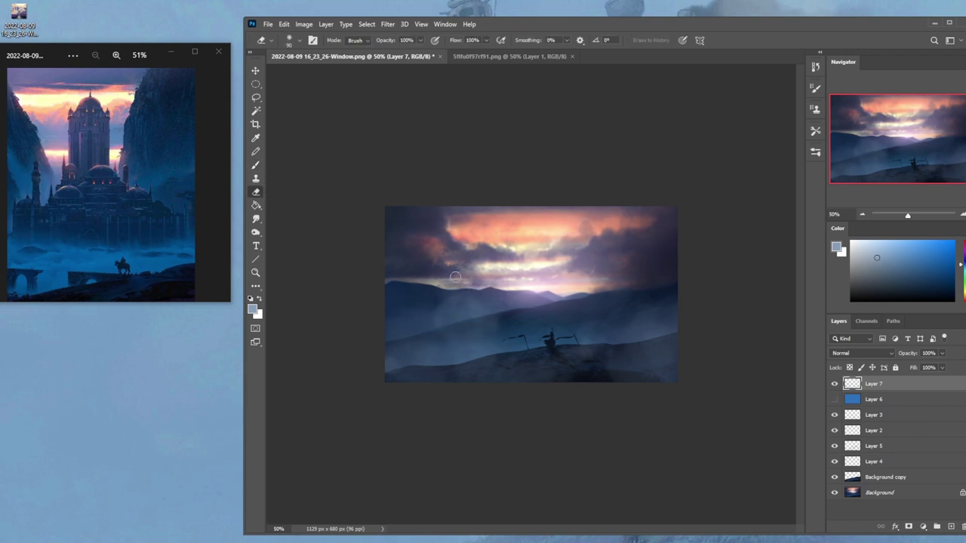
right_click(516, 295)
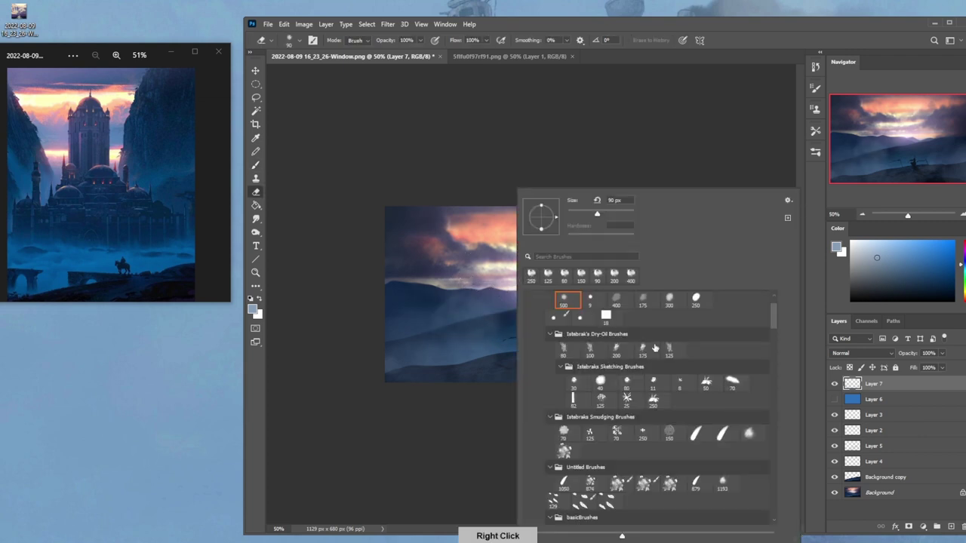
left_click(548, 274)
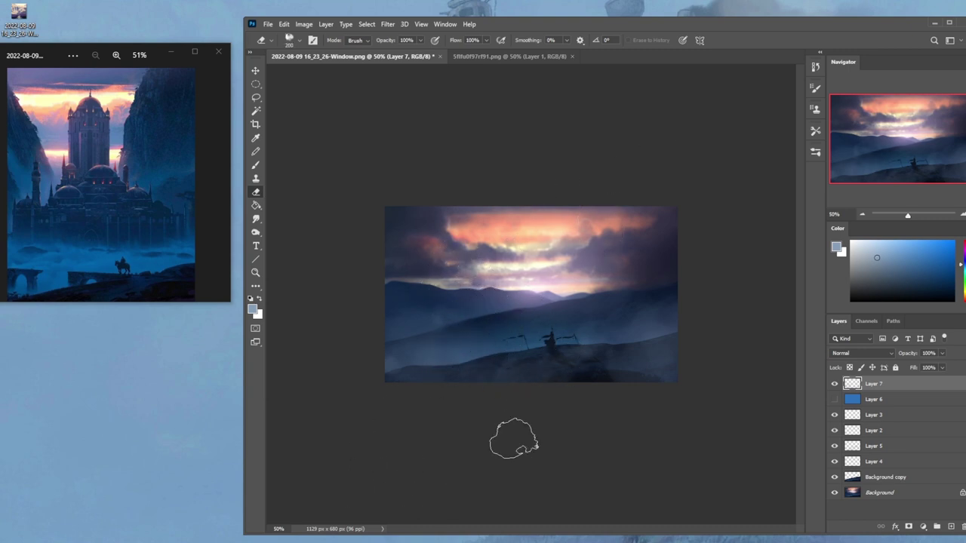
Try erasing the mist over the right hillside with the textured eraser enlarged to 500 px.
key("bracketright")
key("bracketright")
key("bracketright")
key("bracketright")
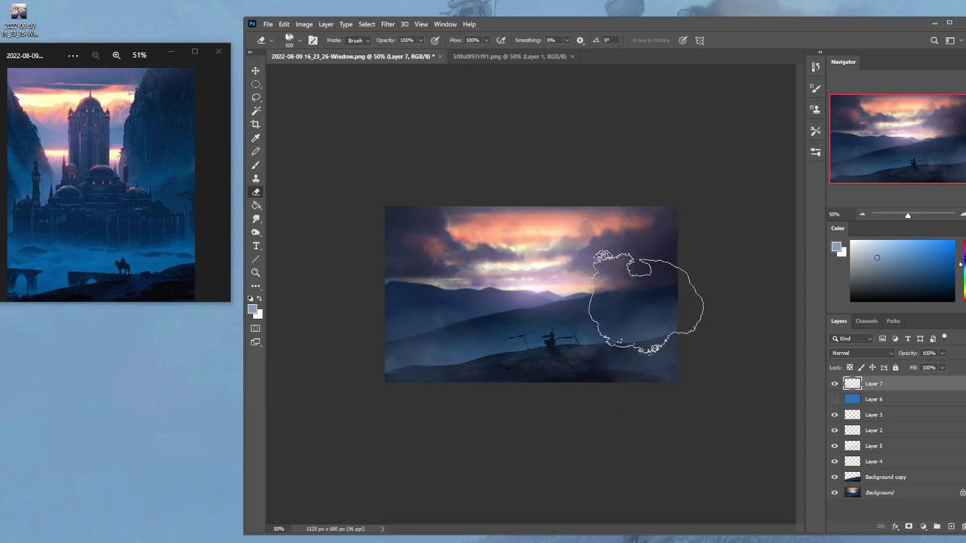
key("ctrl+z")
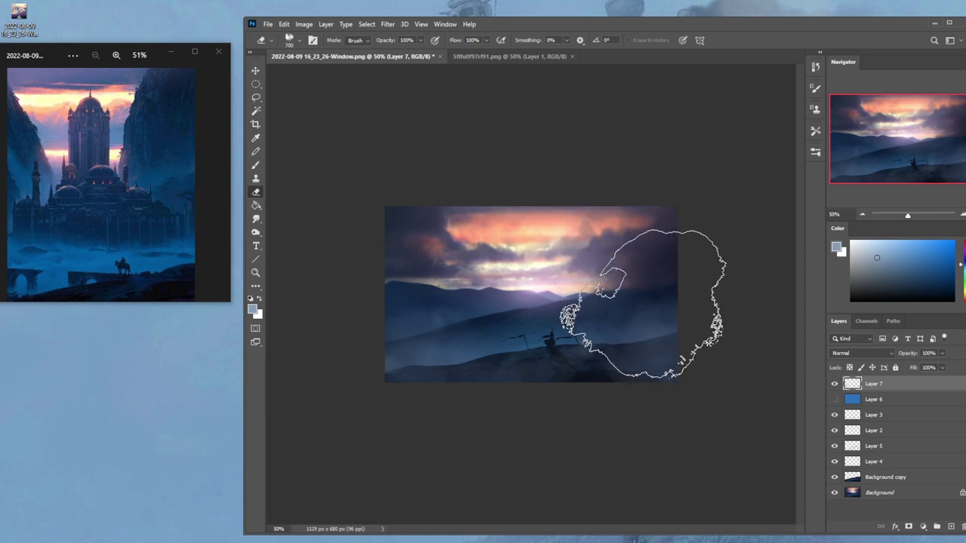
Thin the mist at the lower right and lower left hills with a 200 px eraser, and undo the last stroke.
key("bracketleft")
key("bracketleft")
key("bracketleft")
key("bracketleft")
key("bracketleft")
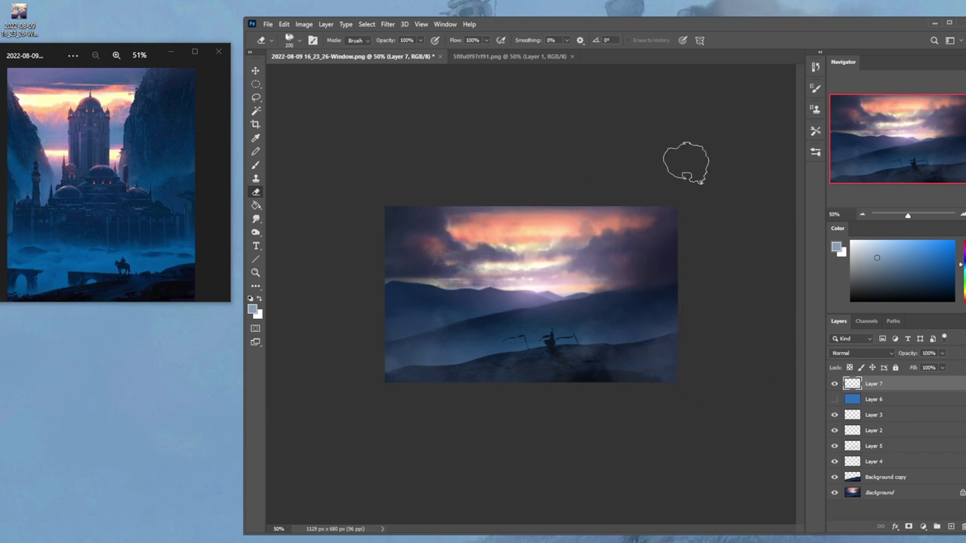
mouse_move(631, 358)
left_mouse_down()
mouse_move(641, 371)
mouse_move(604, 401)
mouse_move(639, 380)
left_mouse_up()
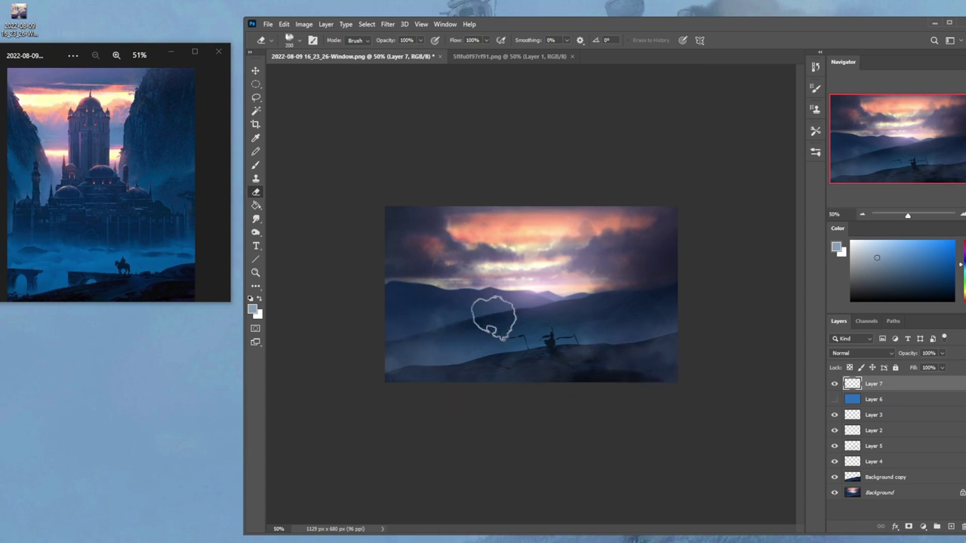
left_click_drag(390, 358, 333, 348)
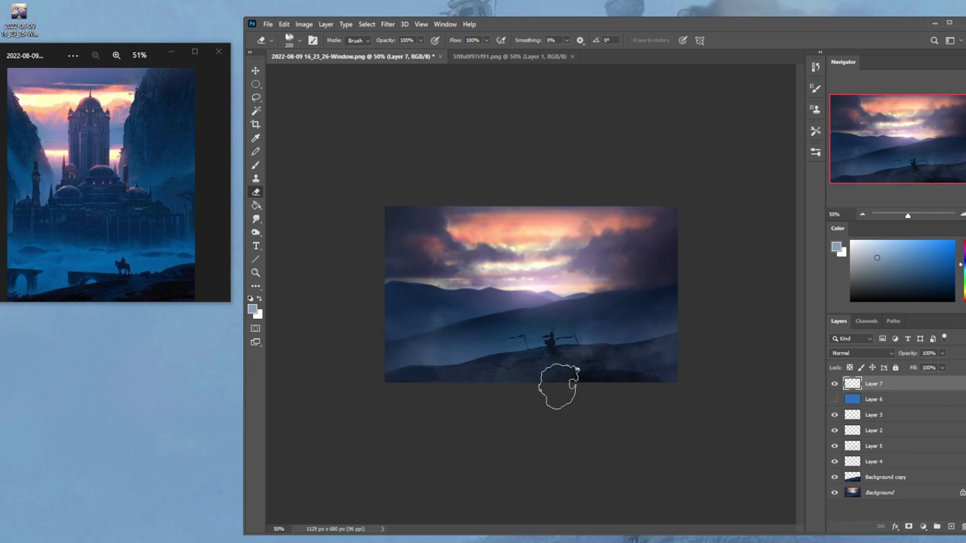
key("ctrl+z")
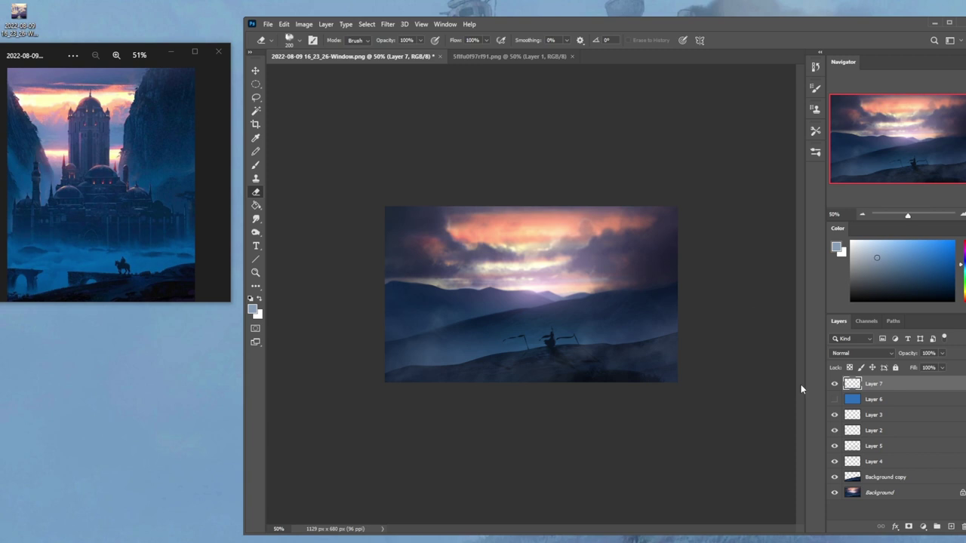
Toggle Layer 7's visibility to compare the painting with and without the mist, and select the Background copy layer.
left_click(835, 388)
left_click(835, 388)
left_click(835, 391)
left_click(836, 385)
left_click(877, 480)
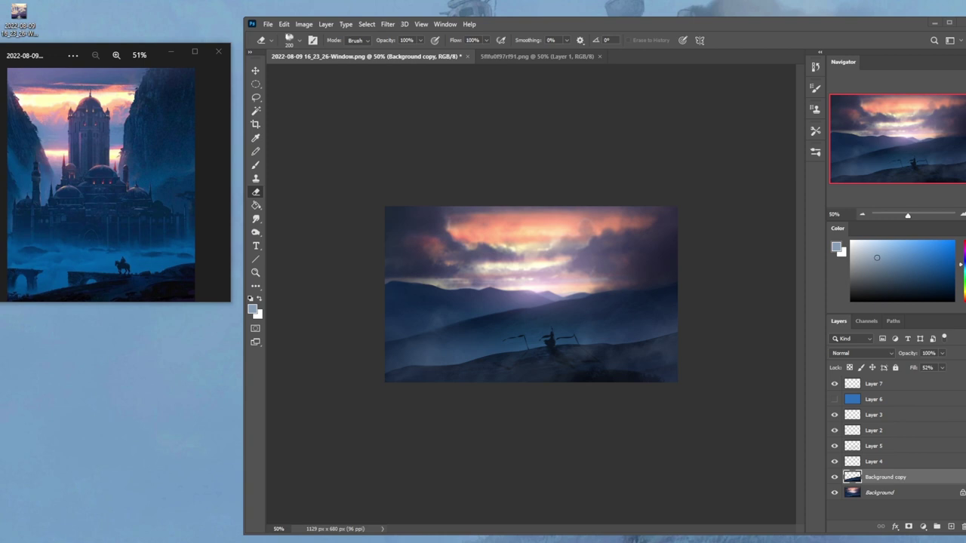
left_click(218, 51)
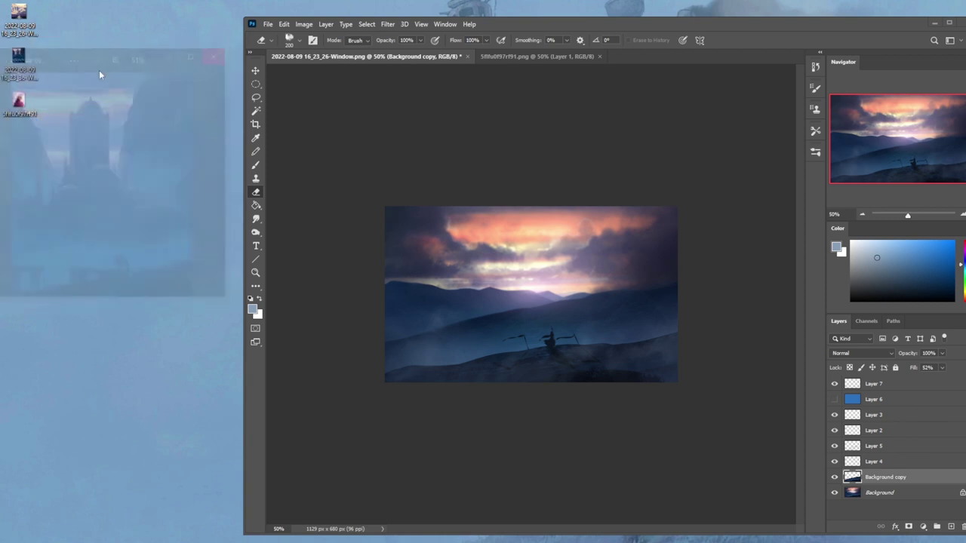
left_click_drag(678, 75, 692, 83)
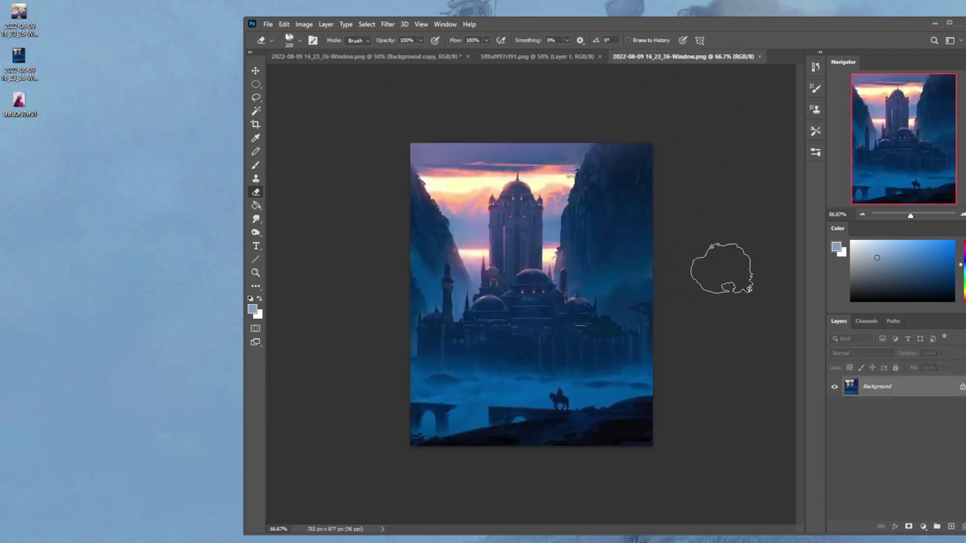
Preview the Mosaic filter at cell size 16 on the castle reference, and cancel it without applying.
left_click(387, 23)
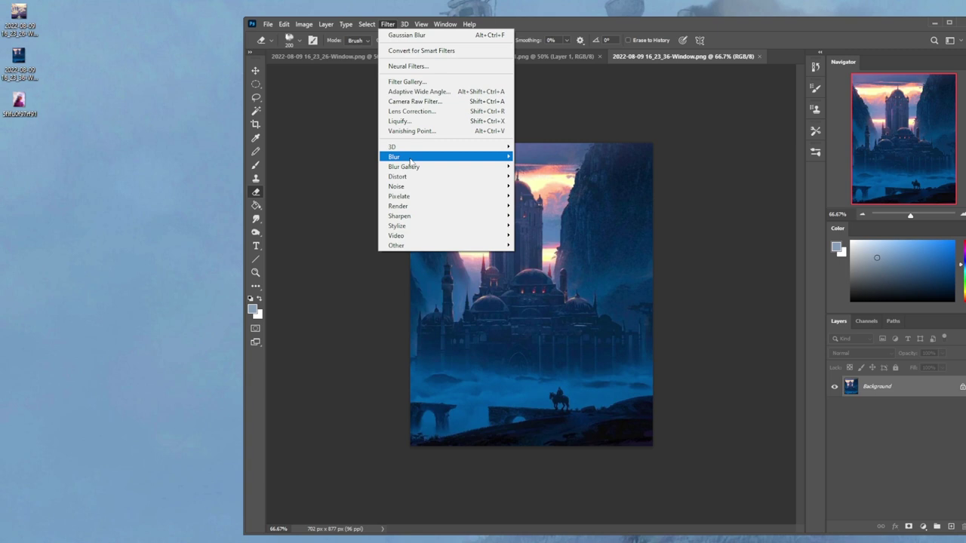
mouse_move(415, 198)
left_click(558, 244)
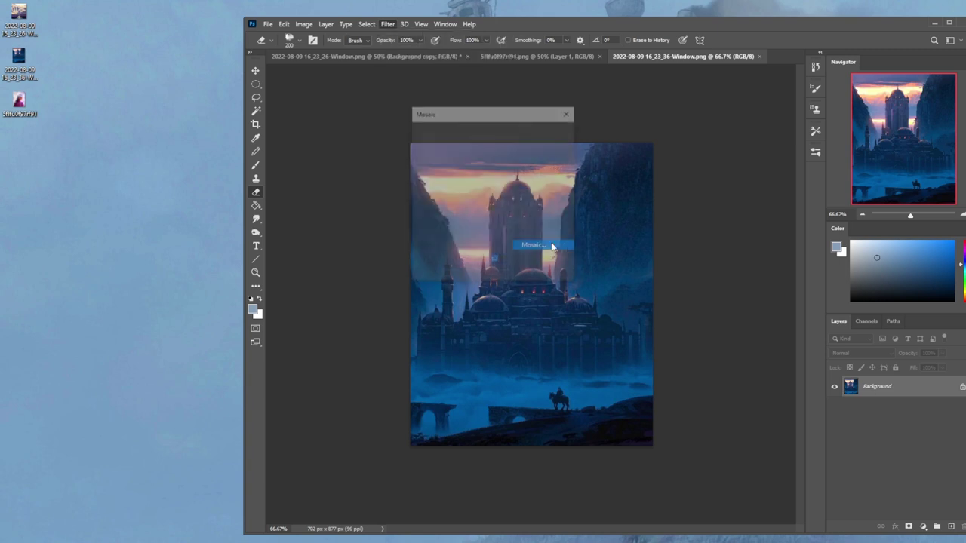
left_click_drag(493, 114, 806, 166)
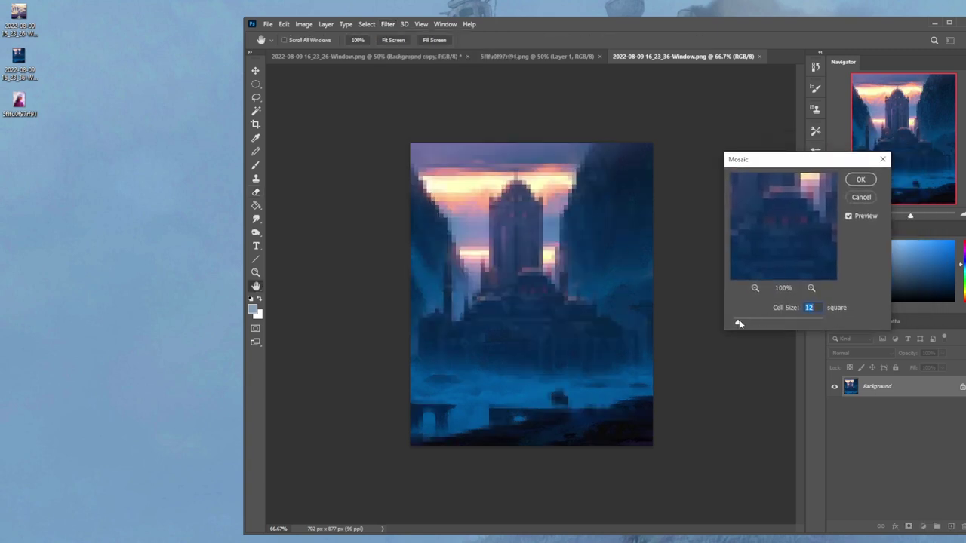
left_click_drag(738, 323, 740, 324)
left_click_drag(784, 166, 741, 245)
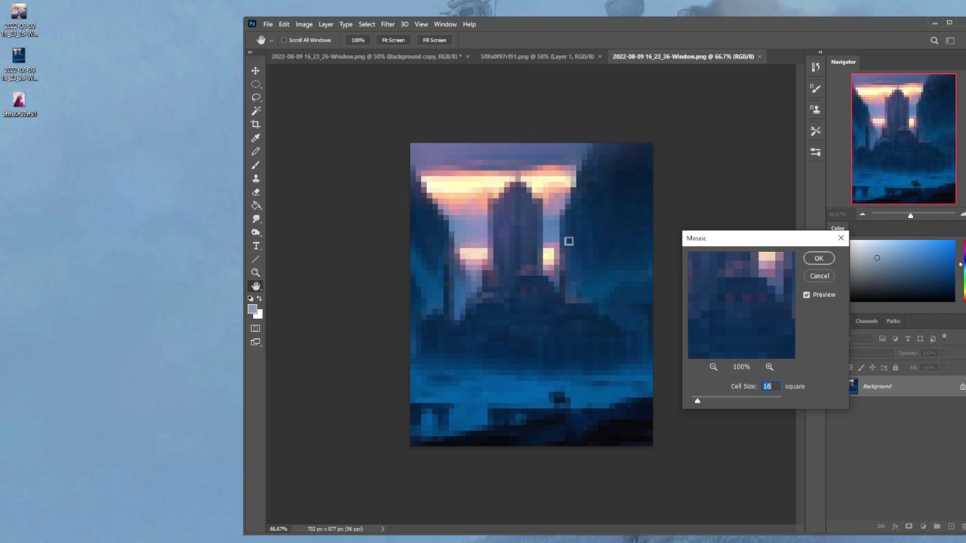
left_click(819, 276)
Choose the 500 px soft brush from Skin and Blending Brushes by Istebrak and set a light purple foreground colour.
key("b")
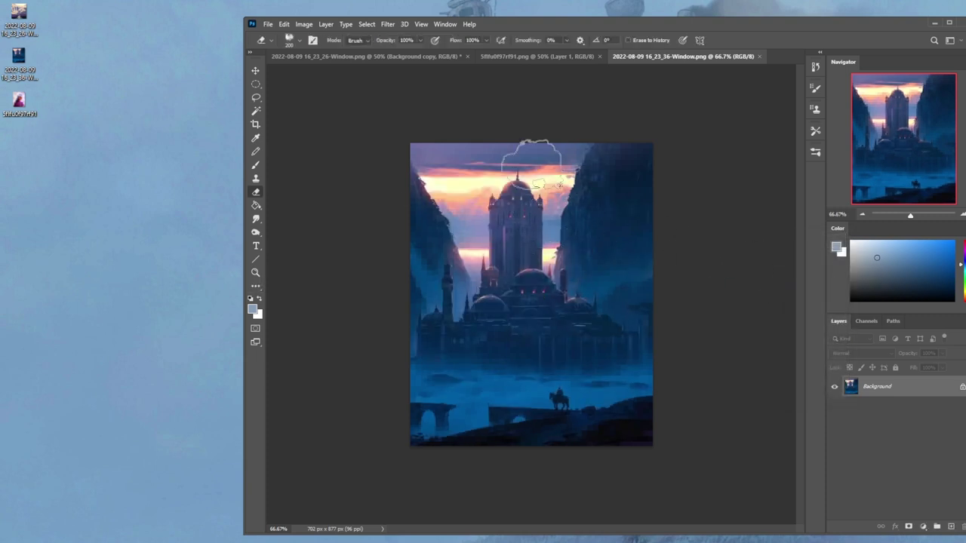
right_click(571, 219)
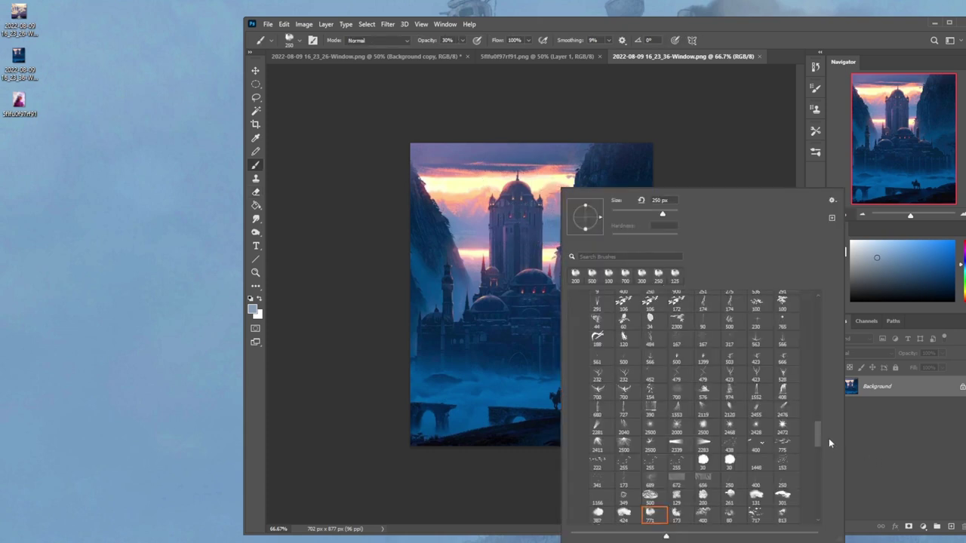
scroll(818, 343, "up", 10)
left_click(610, 343)
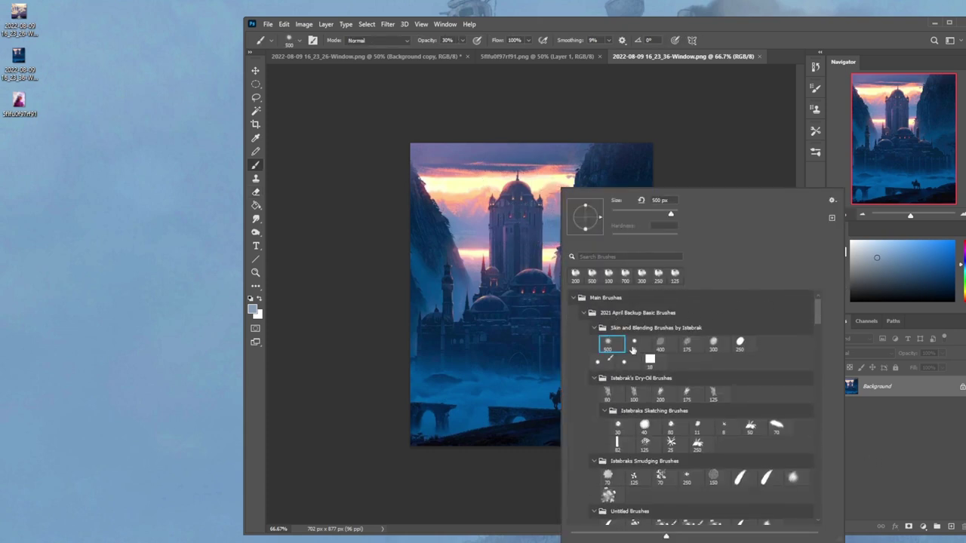
left_click(963, 254)
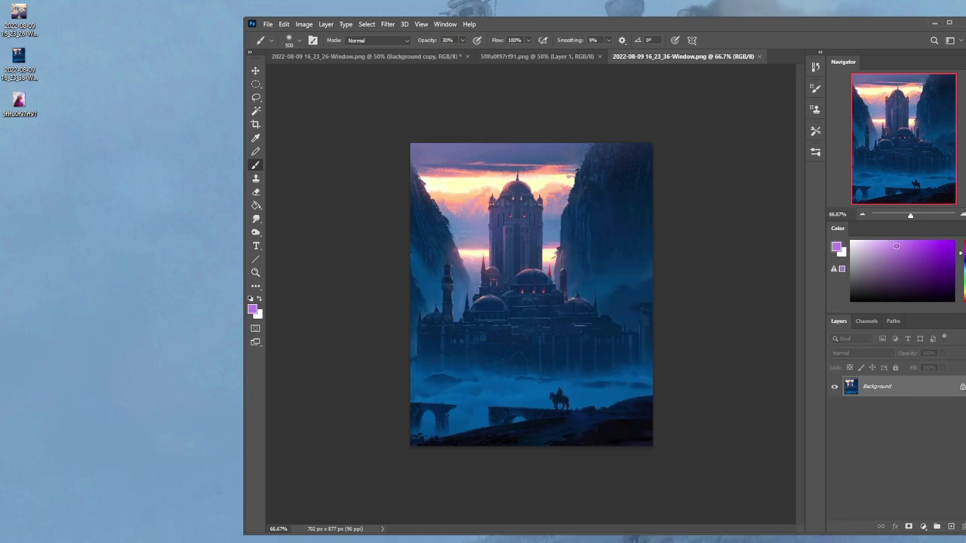
left_click(880, 241)
Try a light purple glow over the castle tower with the brush enlarged to 1000 px, and undo it.
key("bracketright")
key("bracketright")
key("bracketright")
key("bracketright")
key("bracketright")
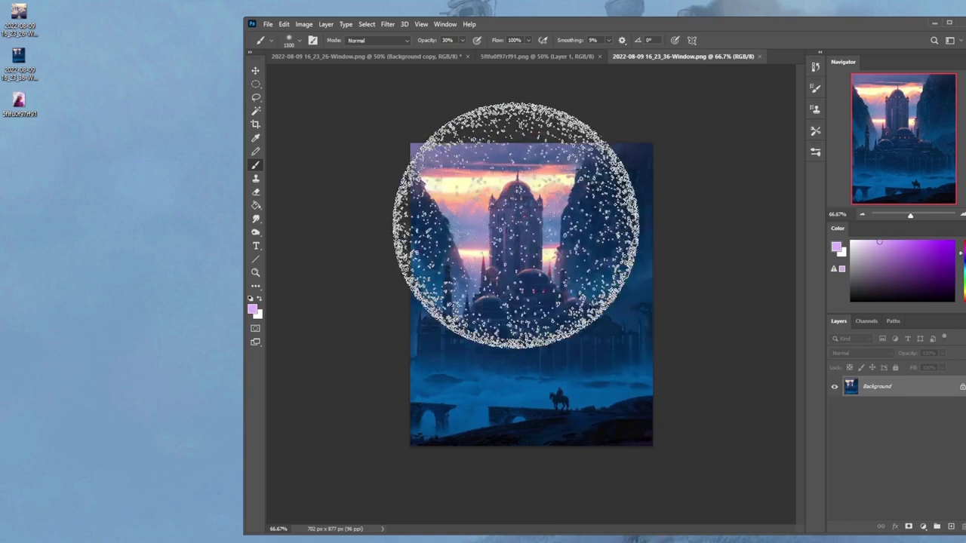
left_click(516, 227)
key("ctrl+z")
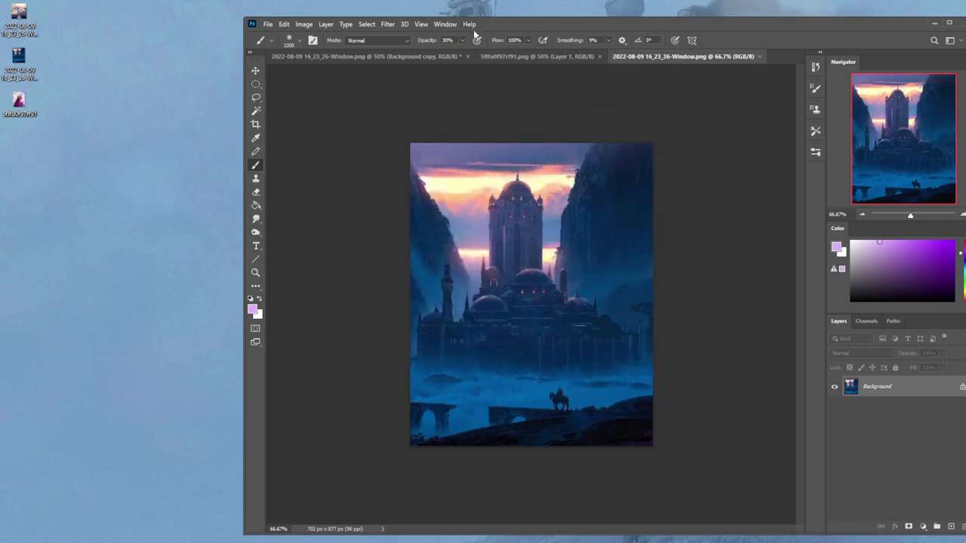
Lower the brush opacity to 10% and dab a faint purple glow around the castle's central tower.
left_click(462, 40)
left_click_drag(467, 51, 453, 51)
left_click(362, 129)
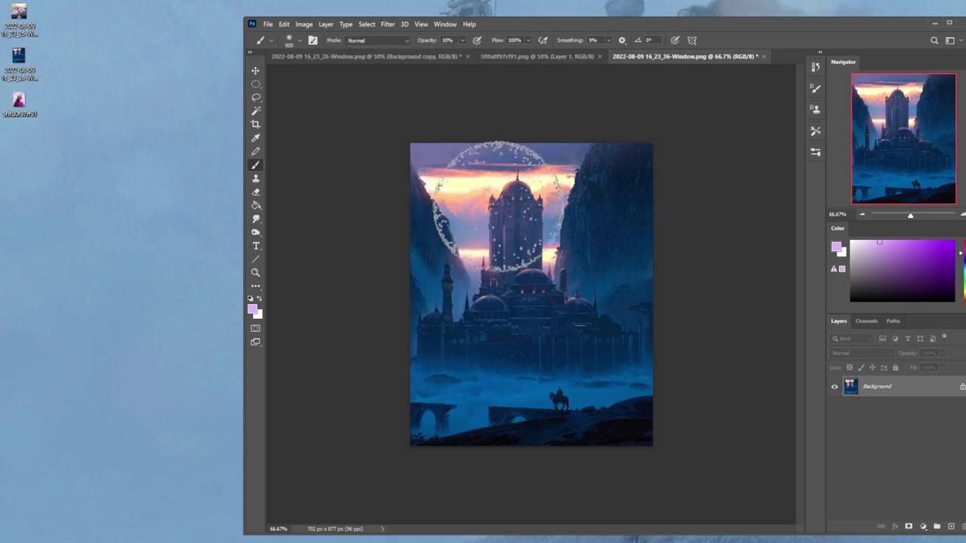
left_click(517, 229)
left_click(513, 233)
key("bracketright")
left_click(529, 238)
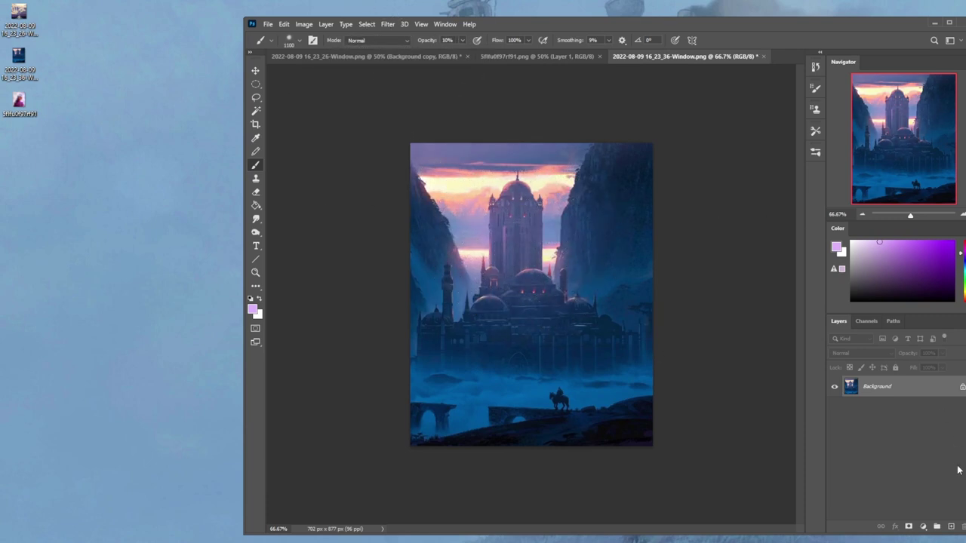
Compare the castle reference's original snapshot with its last brush state in the history, viewed at 33.3%.
key("ctrl+minus")
key("ctrl+minus")
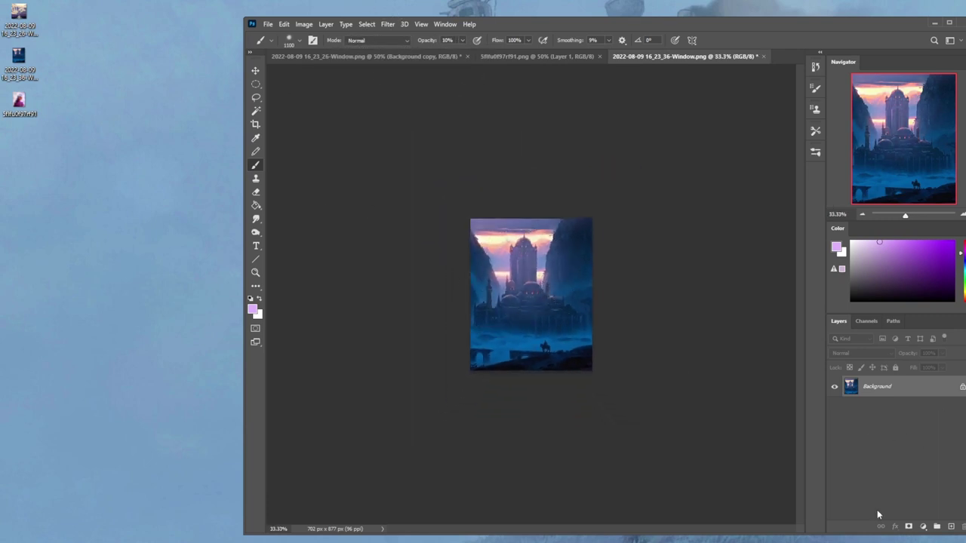
left_click(815, 67)
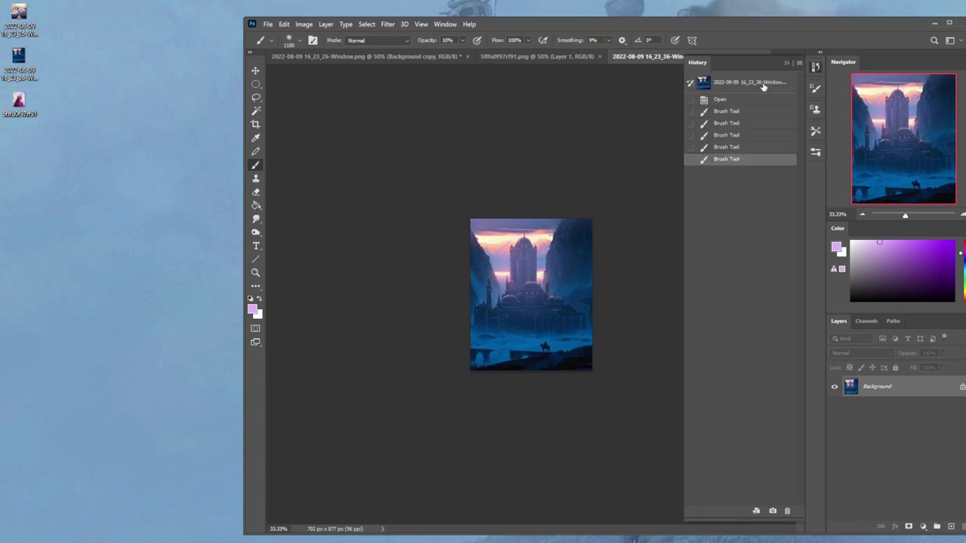
left_click(763, 83)
left_click(749, 160)
left_click(786, 65)
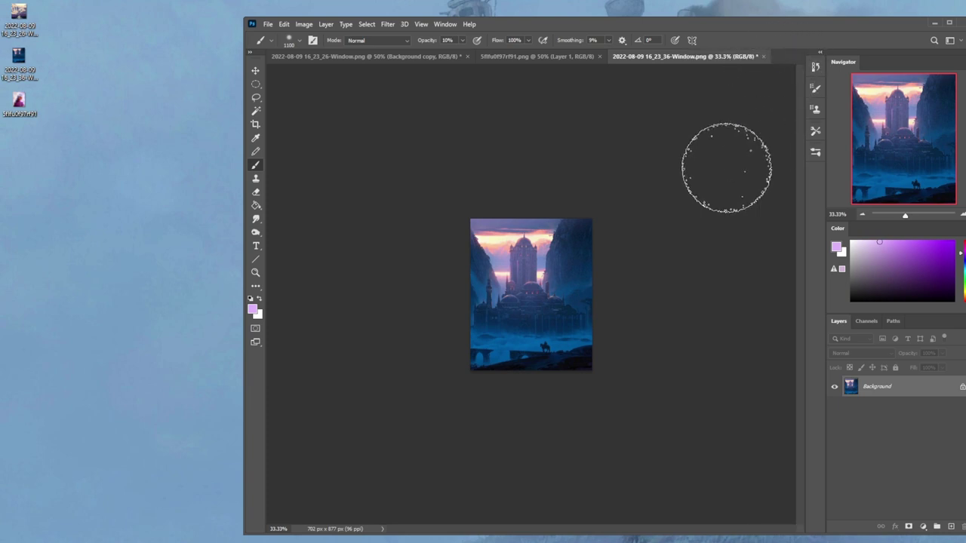
Close the castle reference without saving and reduce the brush to 200 px in the landscape document.
left_click(763, 58)
left_click(604, 224)
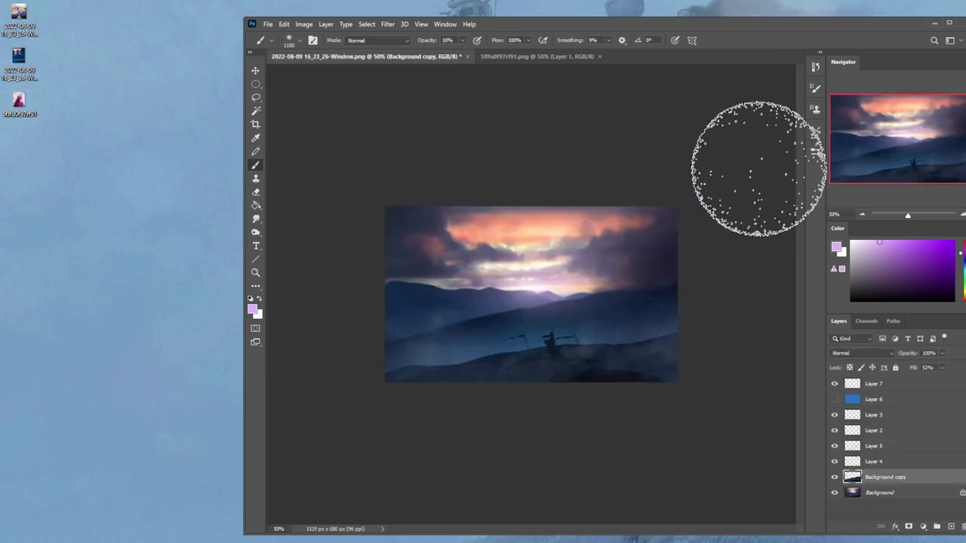
key("bracketleft")
key("bracketleft")
key("bracketleft")
key("bracketleft")
key("bracketleft")
key("bracketleft")
key("bracketleft")
key("bracketleft")
key("bracketleft")
key("bracketleft")
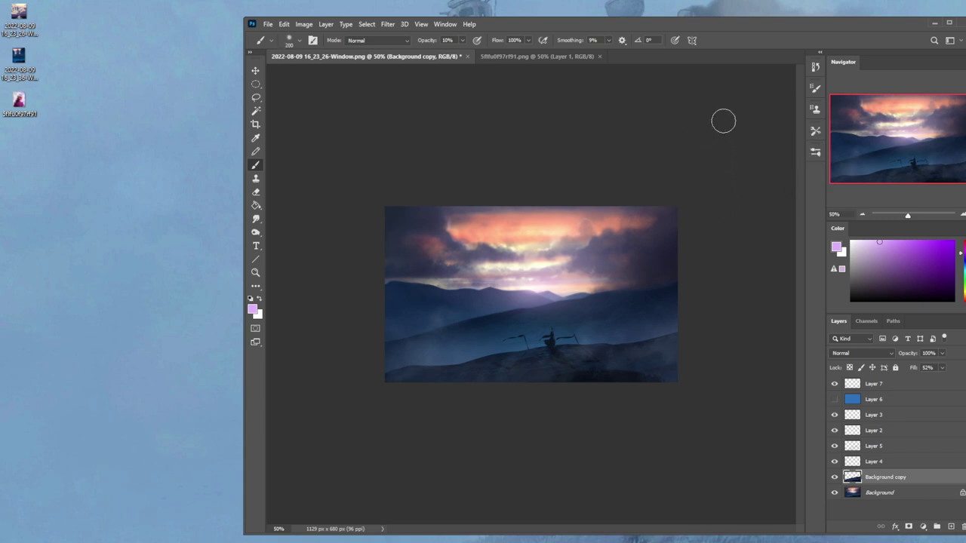
double_click(739, 32)
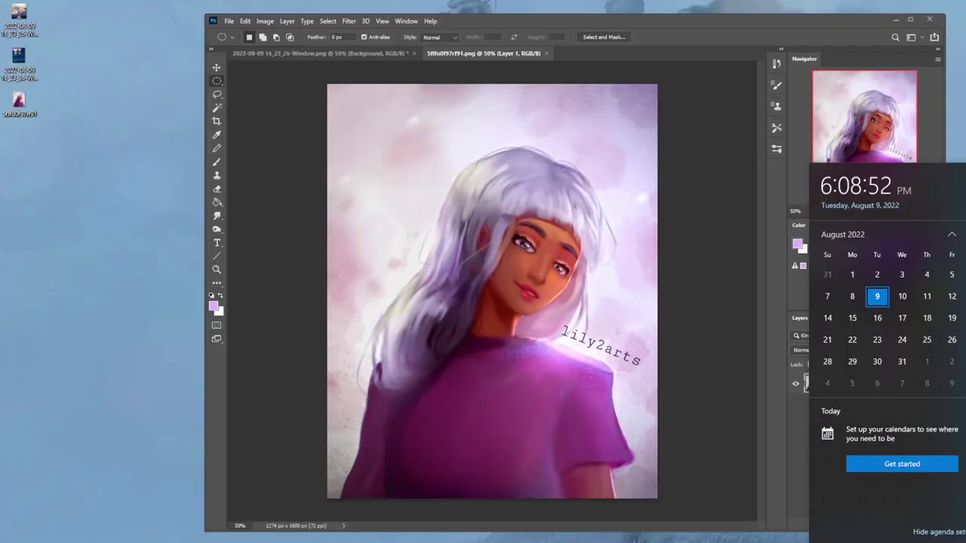
key("Escape")
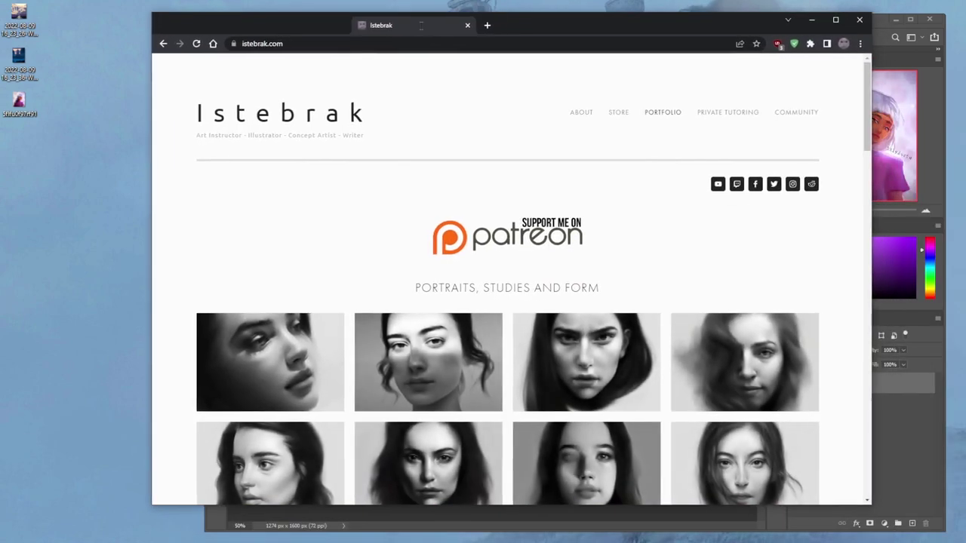
left_click(883, 31)
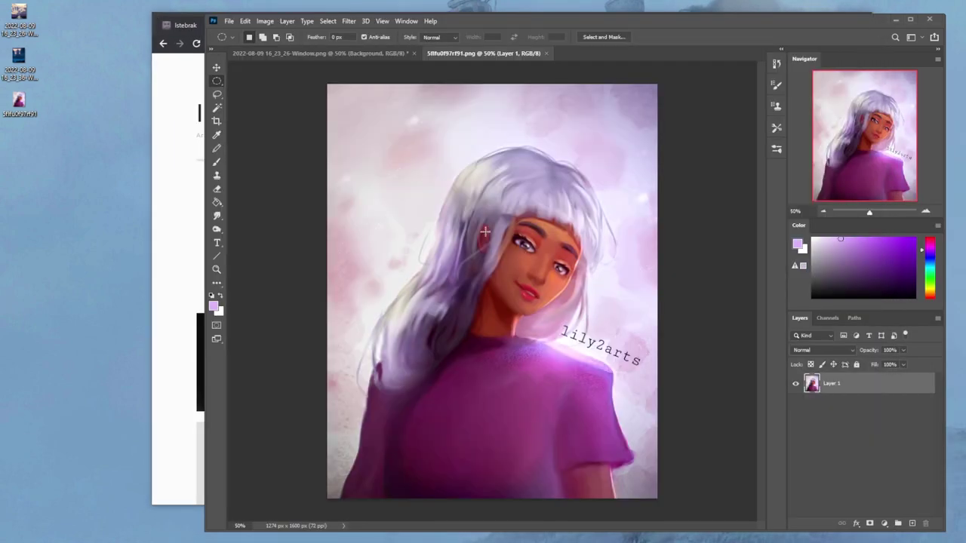
Switch to Chrome, open the r/istebrak subreddit from istebrak.com, and go to the website's Community page.
left_click(177, 25)
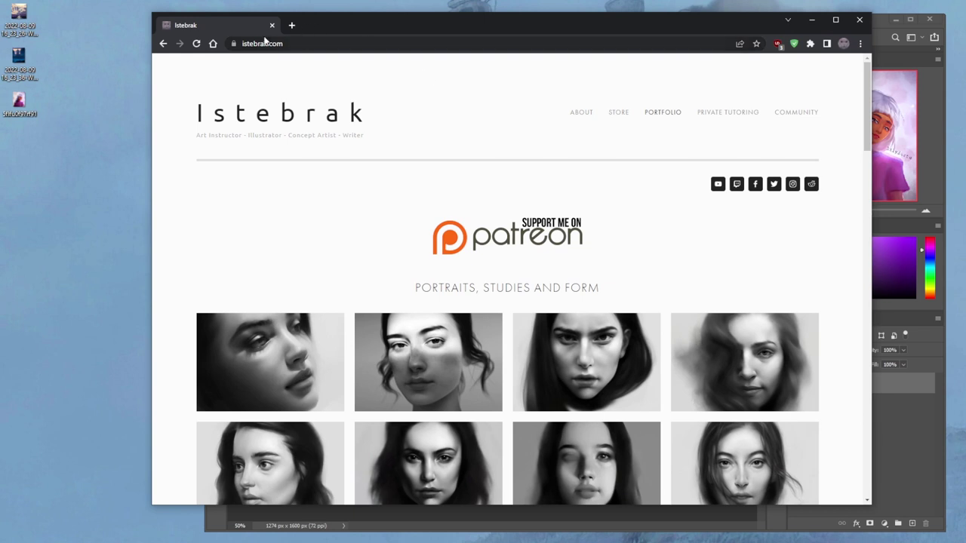
left_click(812, 184)
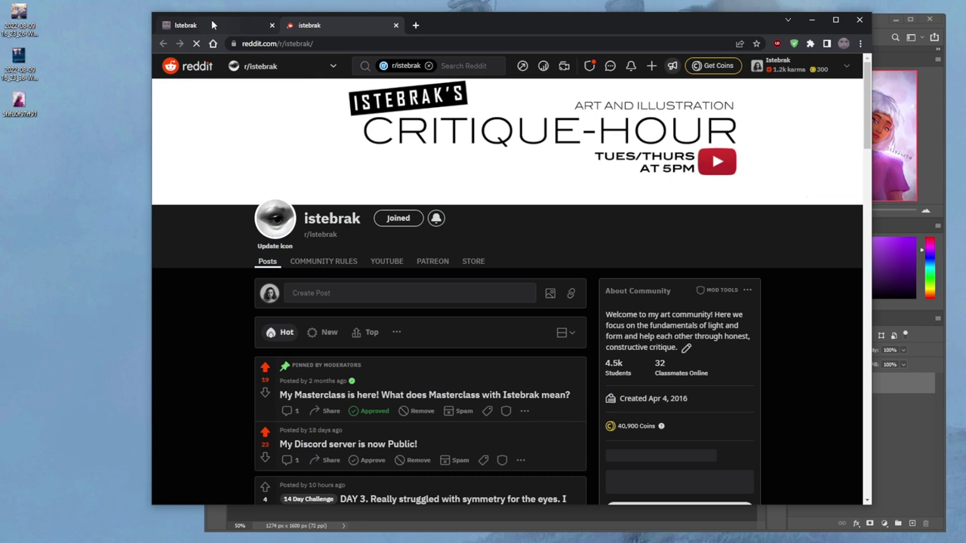
left_click(212, 21)
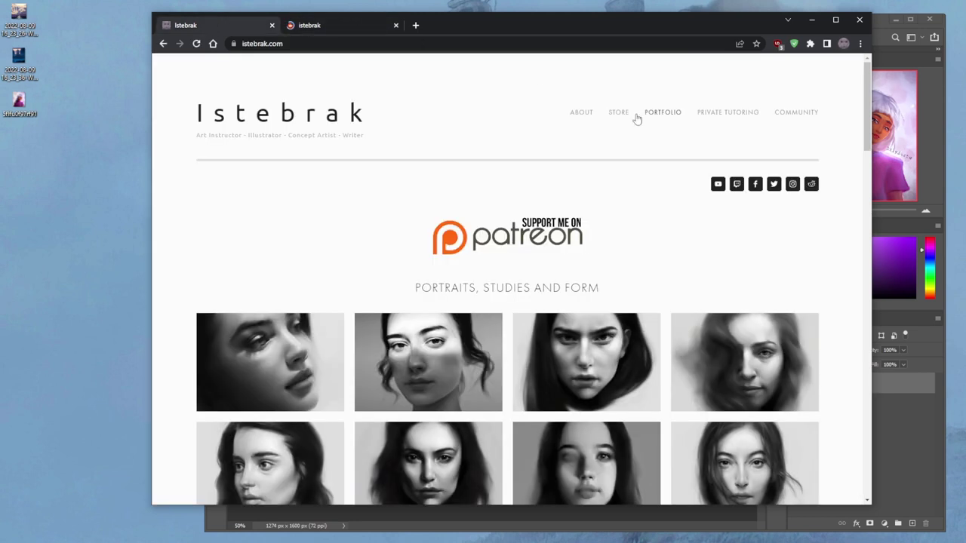
left_click(806, 115)
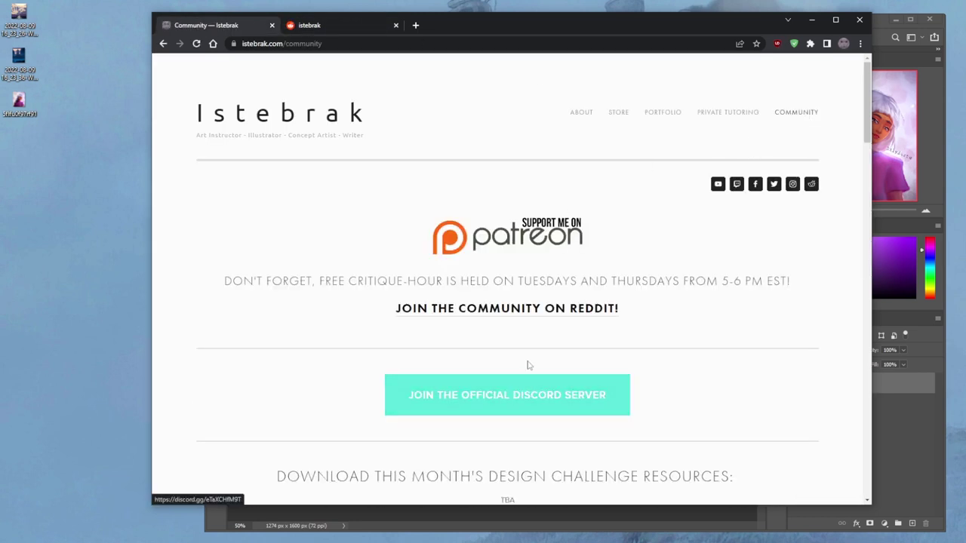
left_click(796, 115)
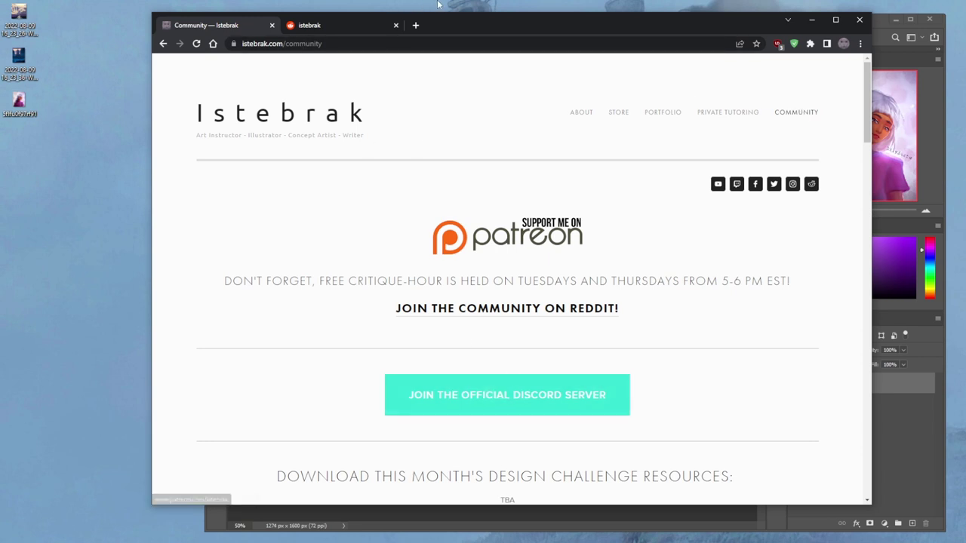
left_click(473, 6)
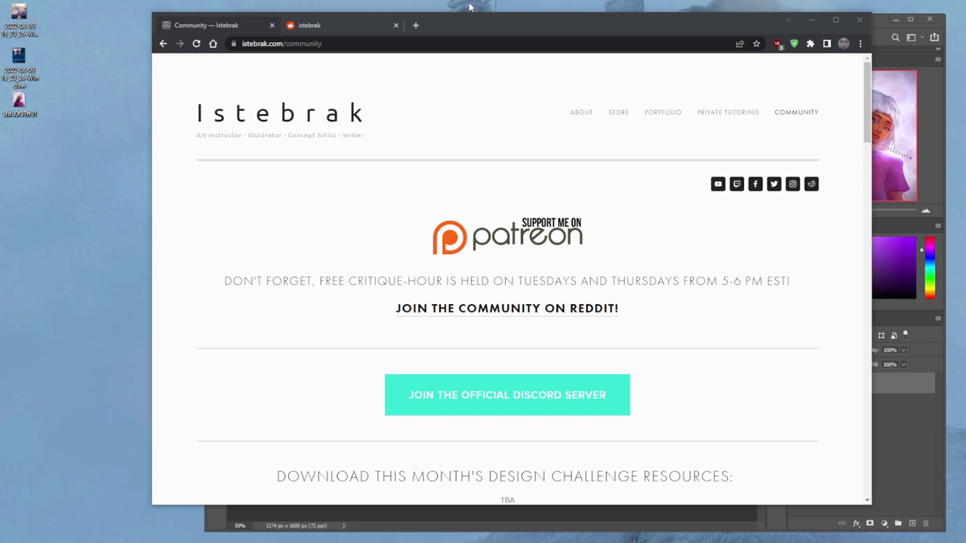
Show the r/istebrak subreddit again, return to the Community page, and open the system calendar.
left_click(339, 25)
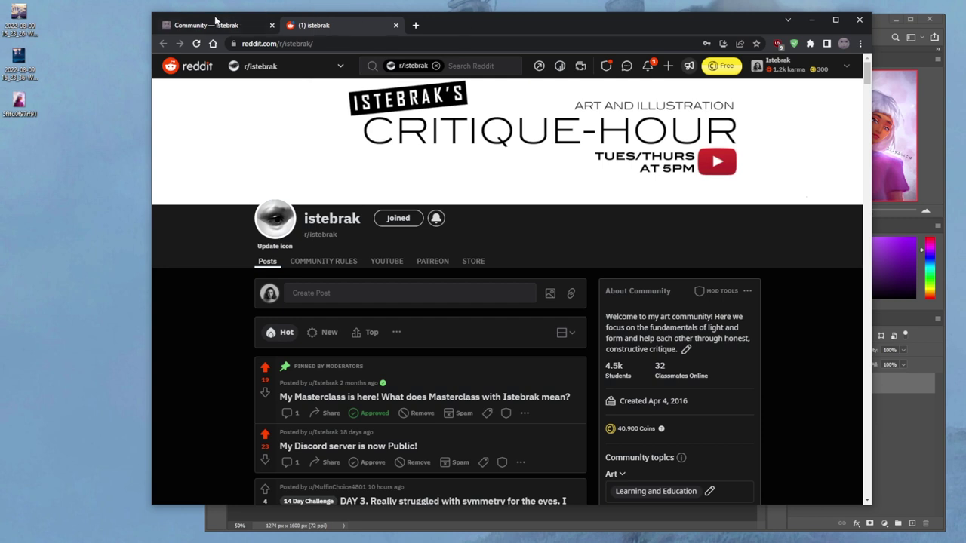
left_click(217, 24)
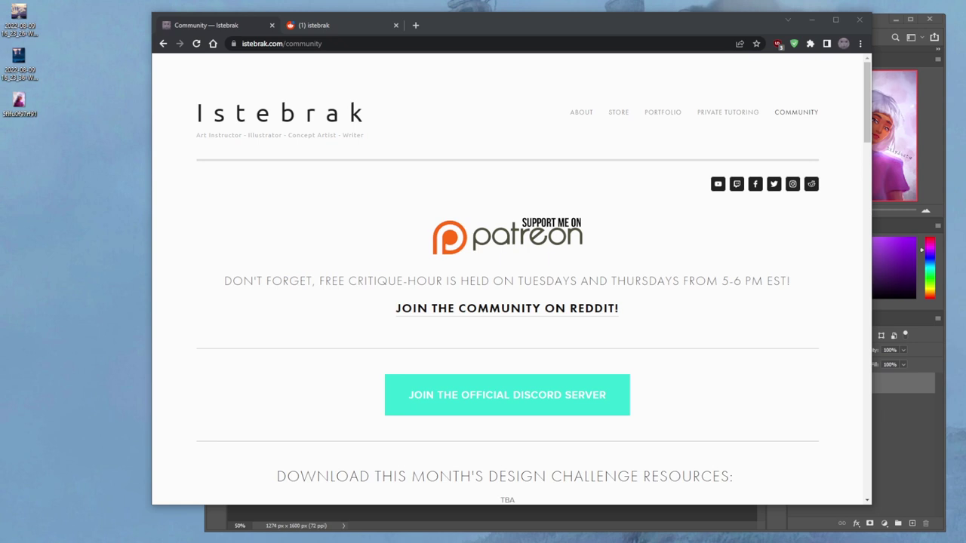
left_click(949, 542)
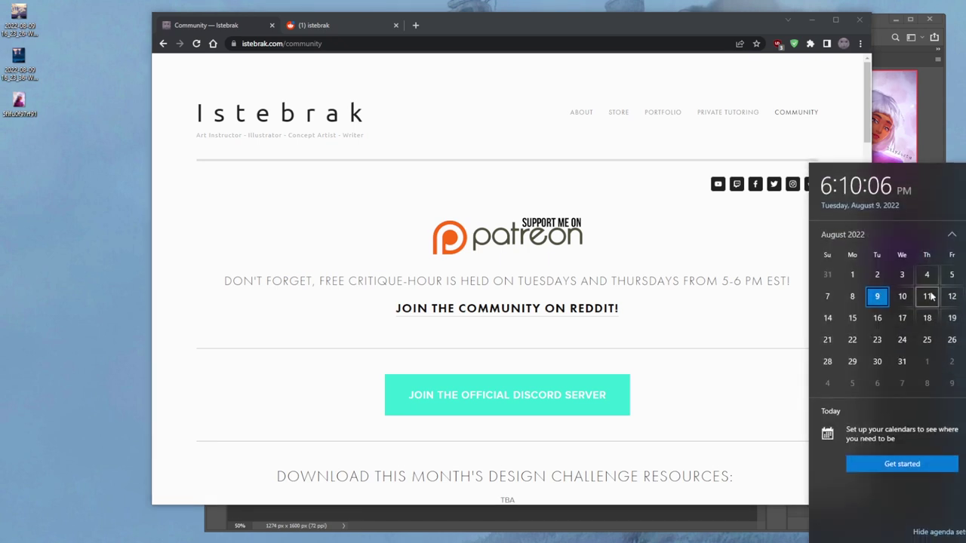